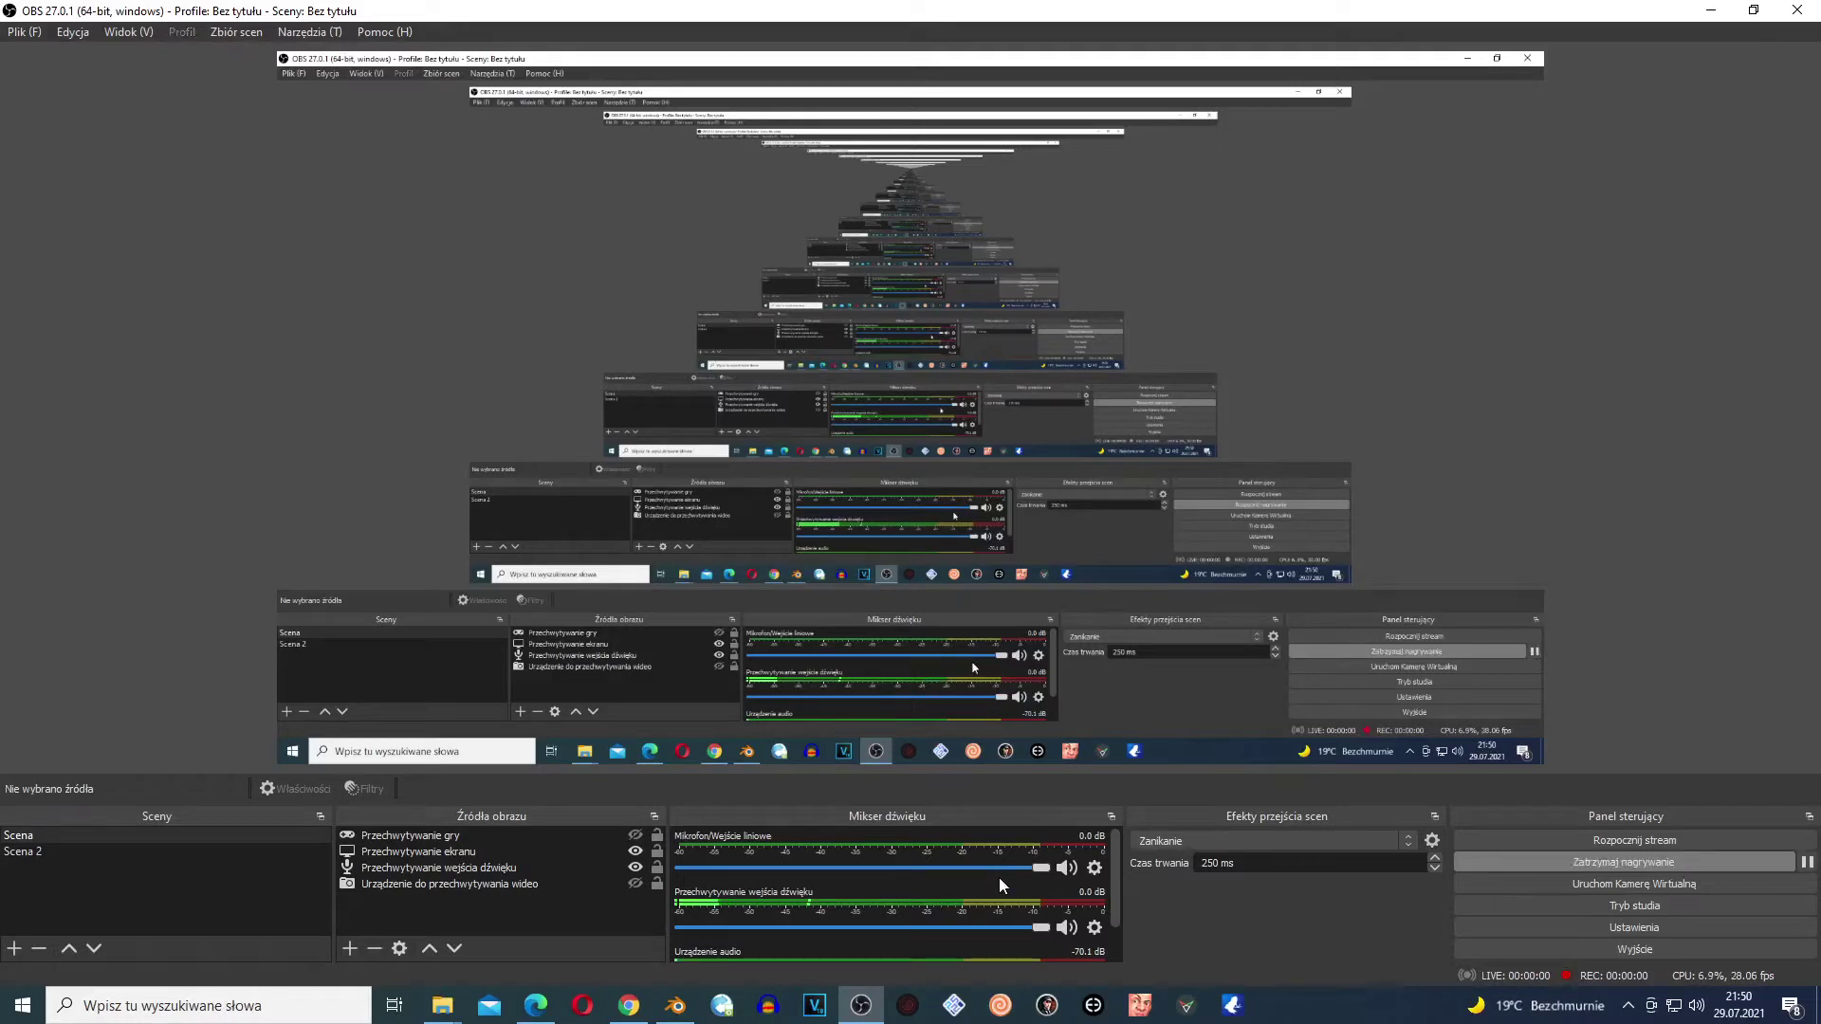
- Switch from the running OBS recording to the Blender city scene
click(676, 1006)
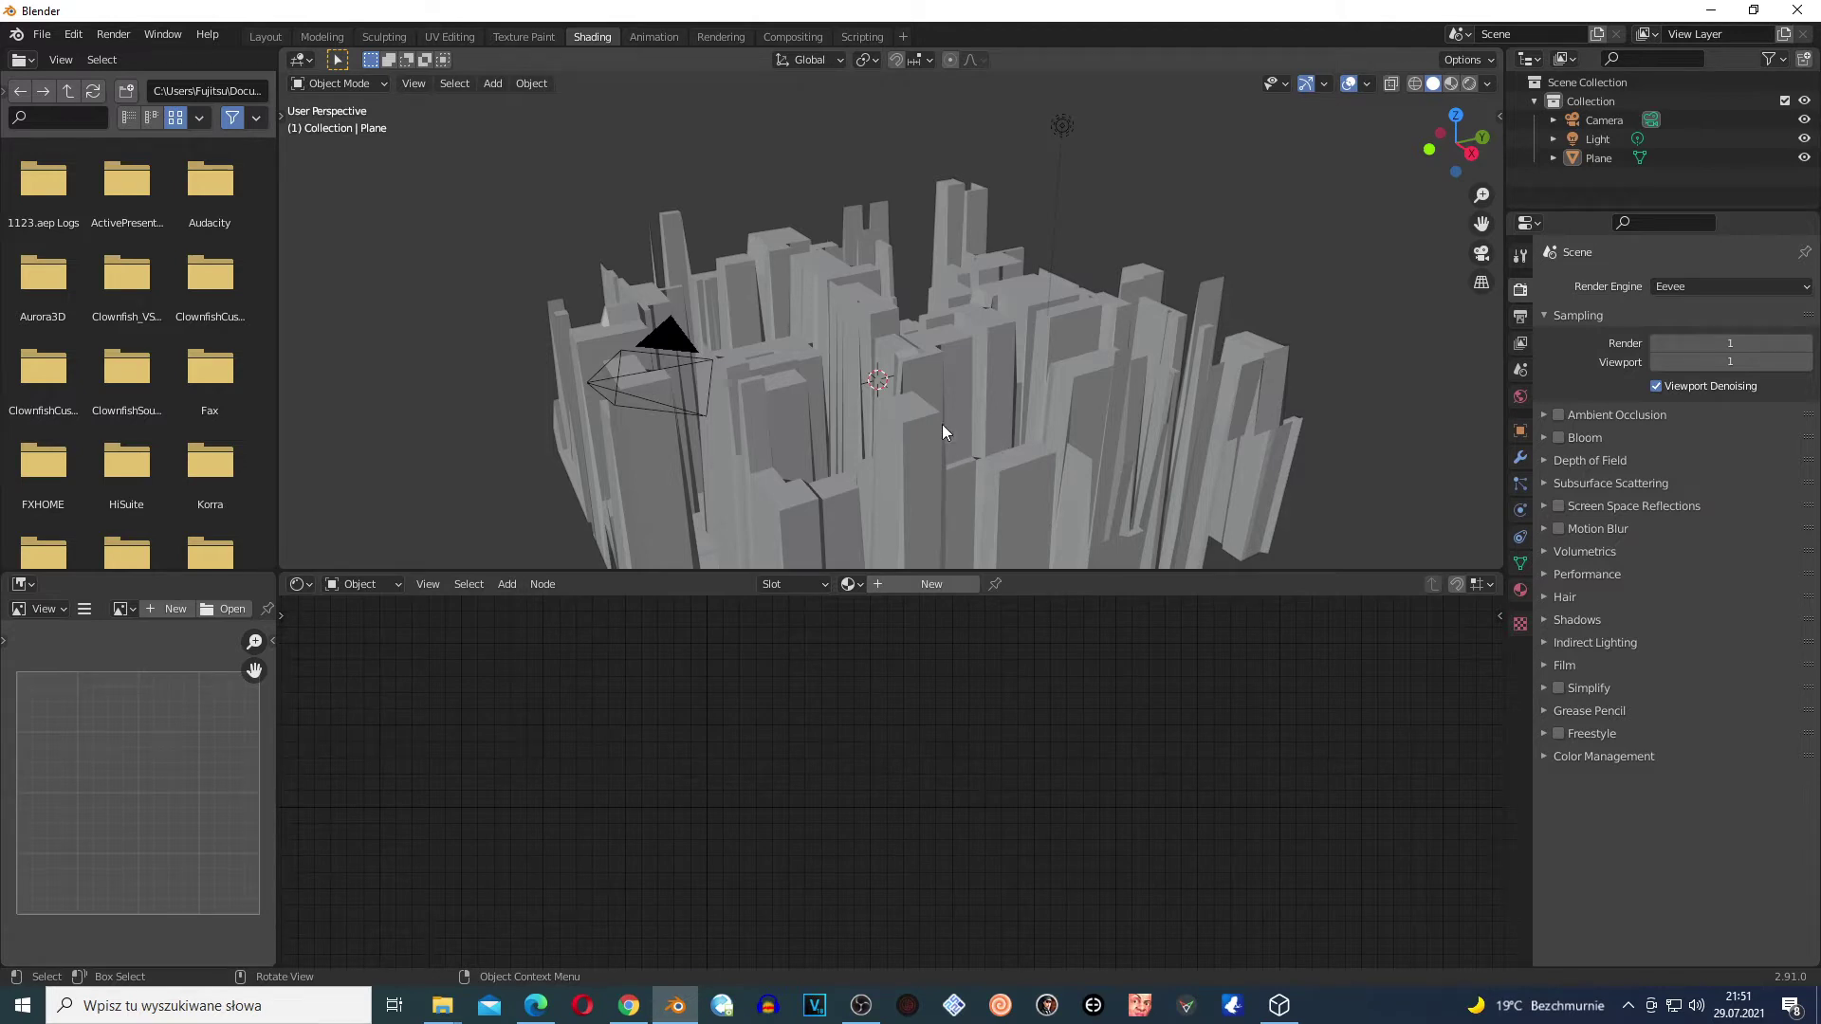
- Select the city plane and give it a new material, Material.001
click(903, 429)
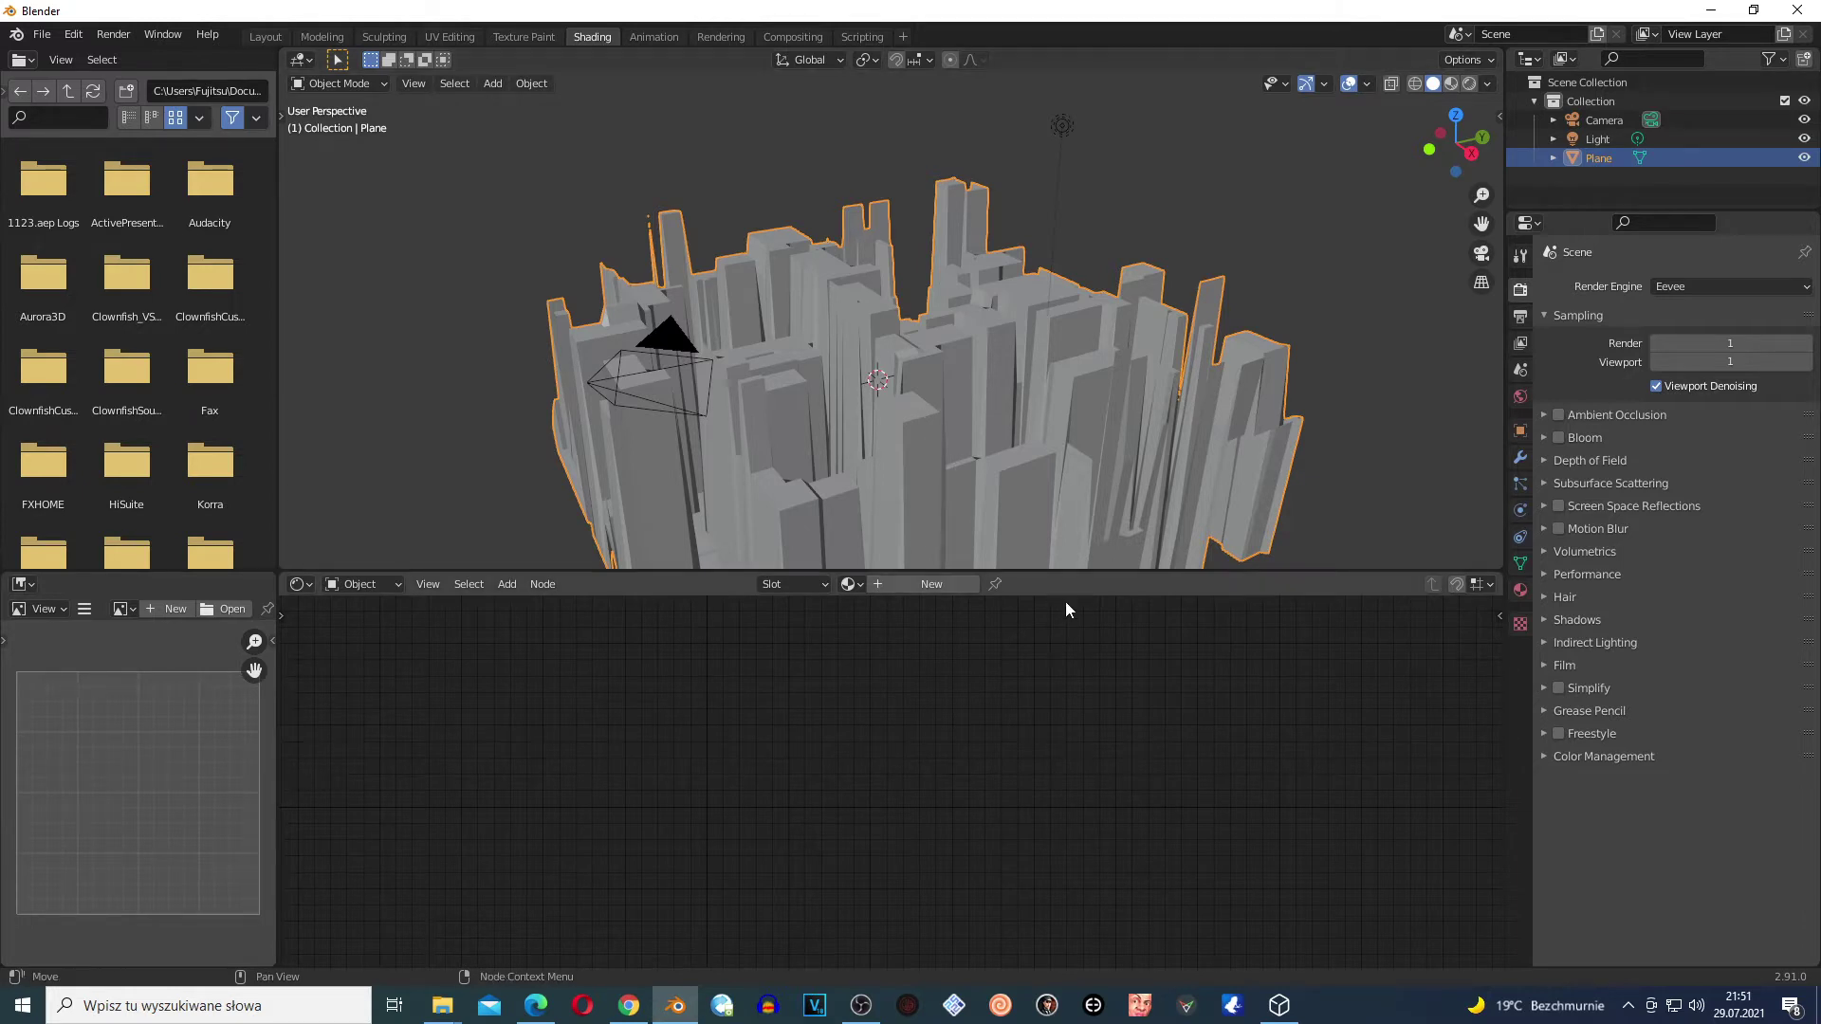
click(902, 582)
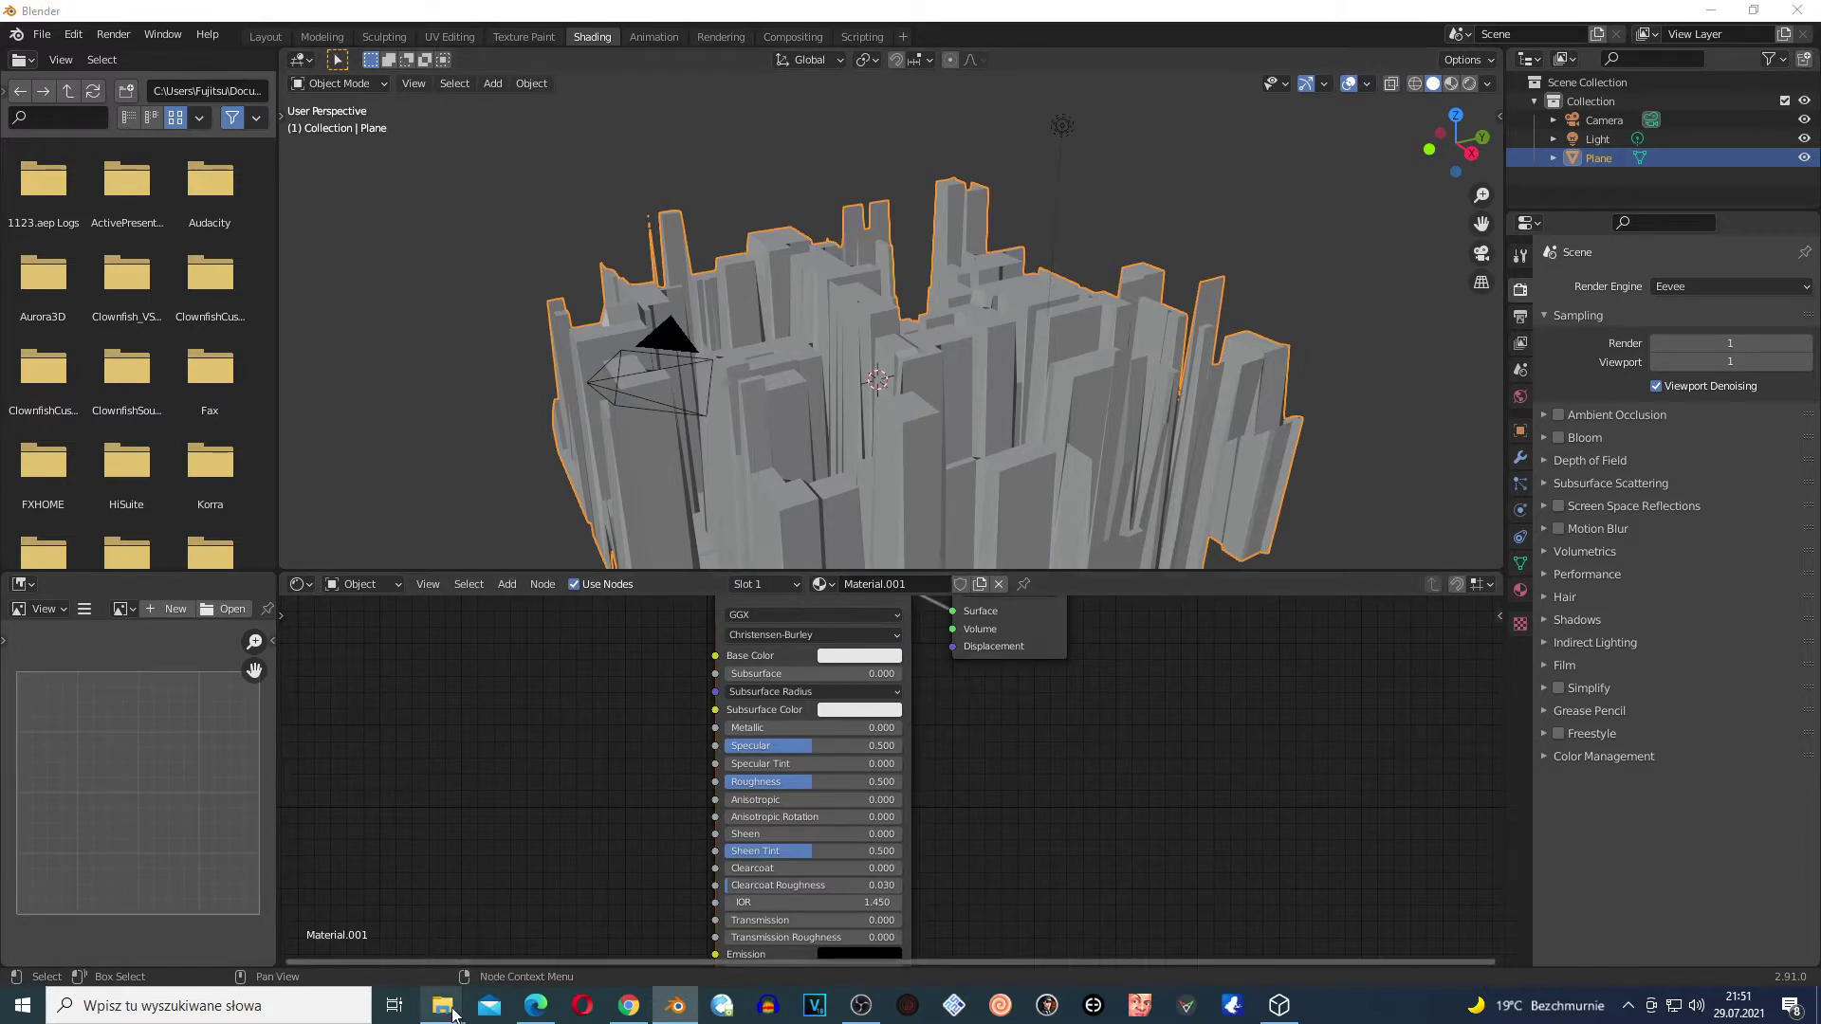
mouse_move(442, 1005)
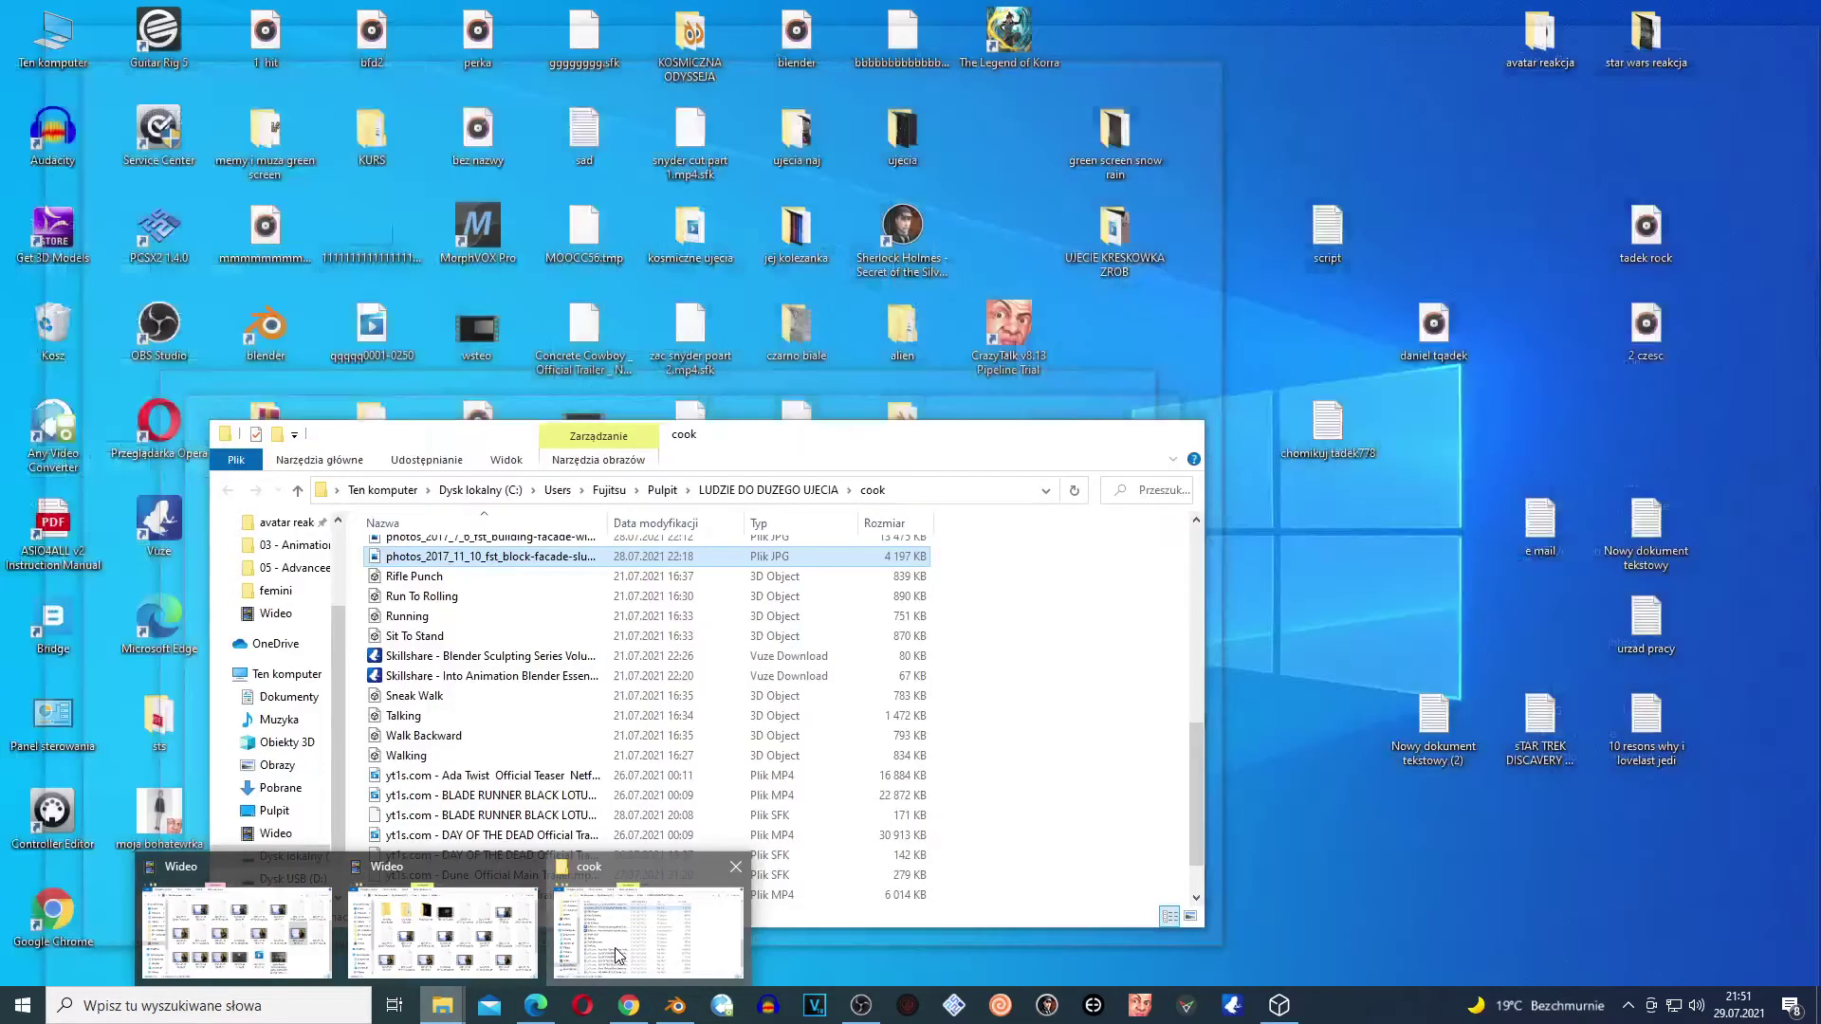
- Drop the block-facade JPG from the cook folder in as an Image Texture left of Principled BSDF
click(616, 947)
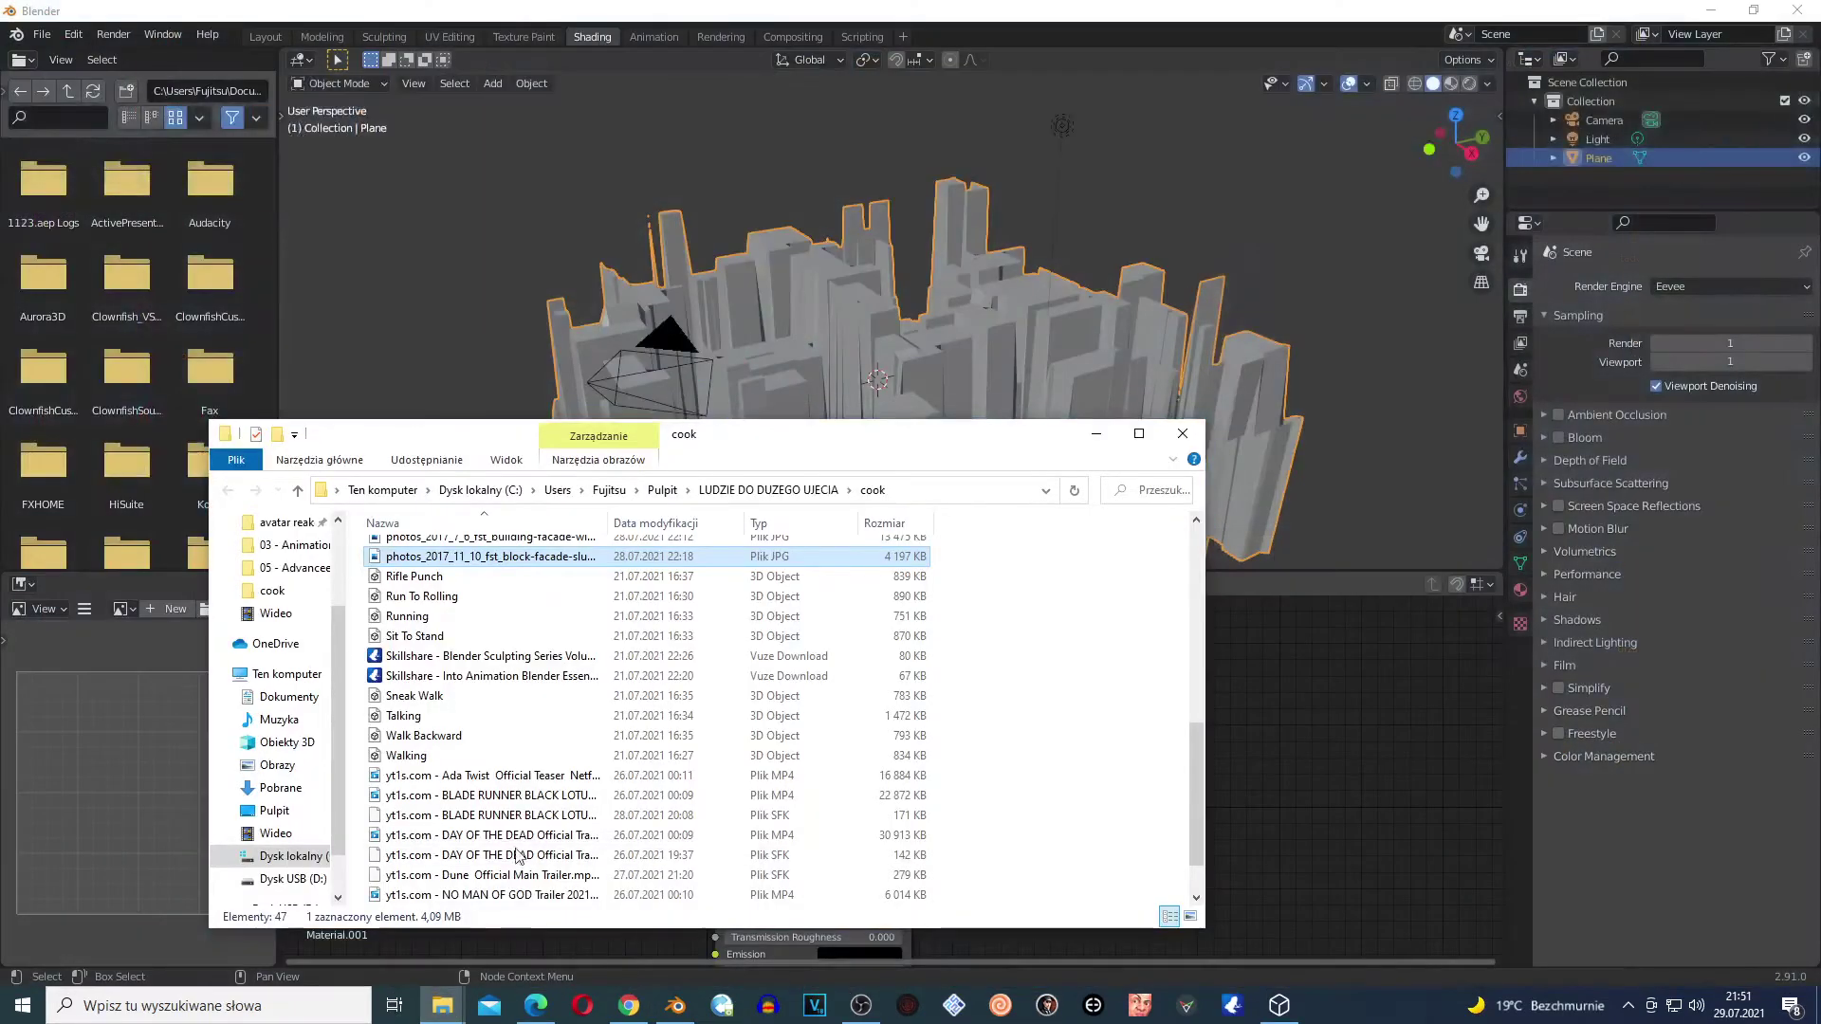
drag(421, 559, 1356, 698)
click(1383, 697)
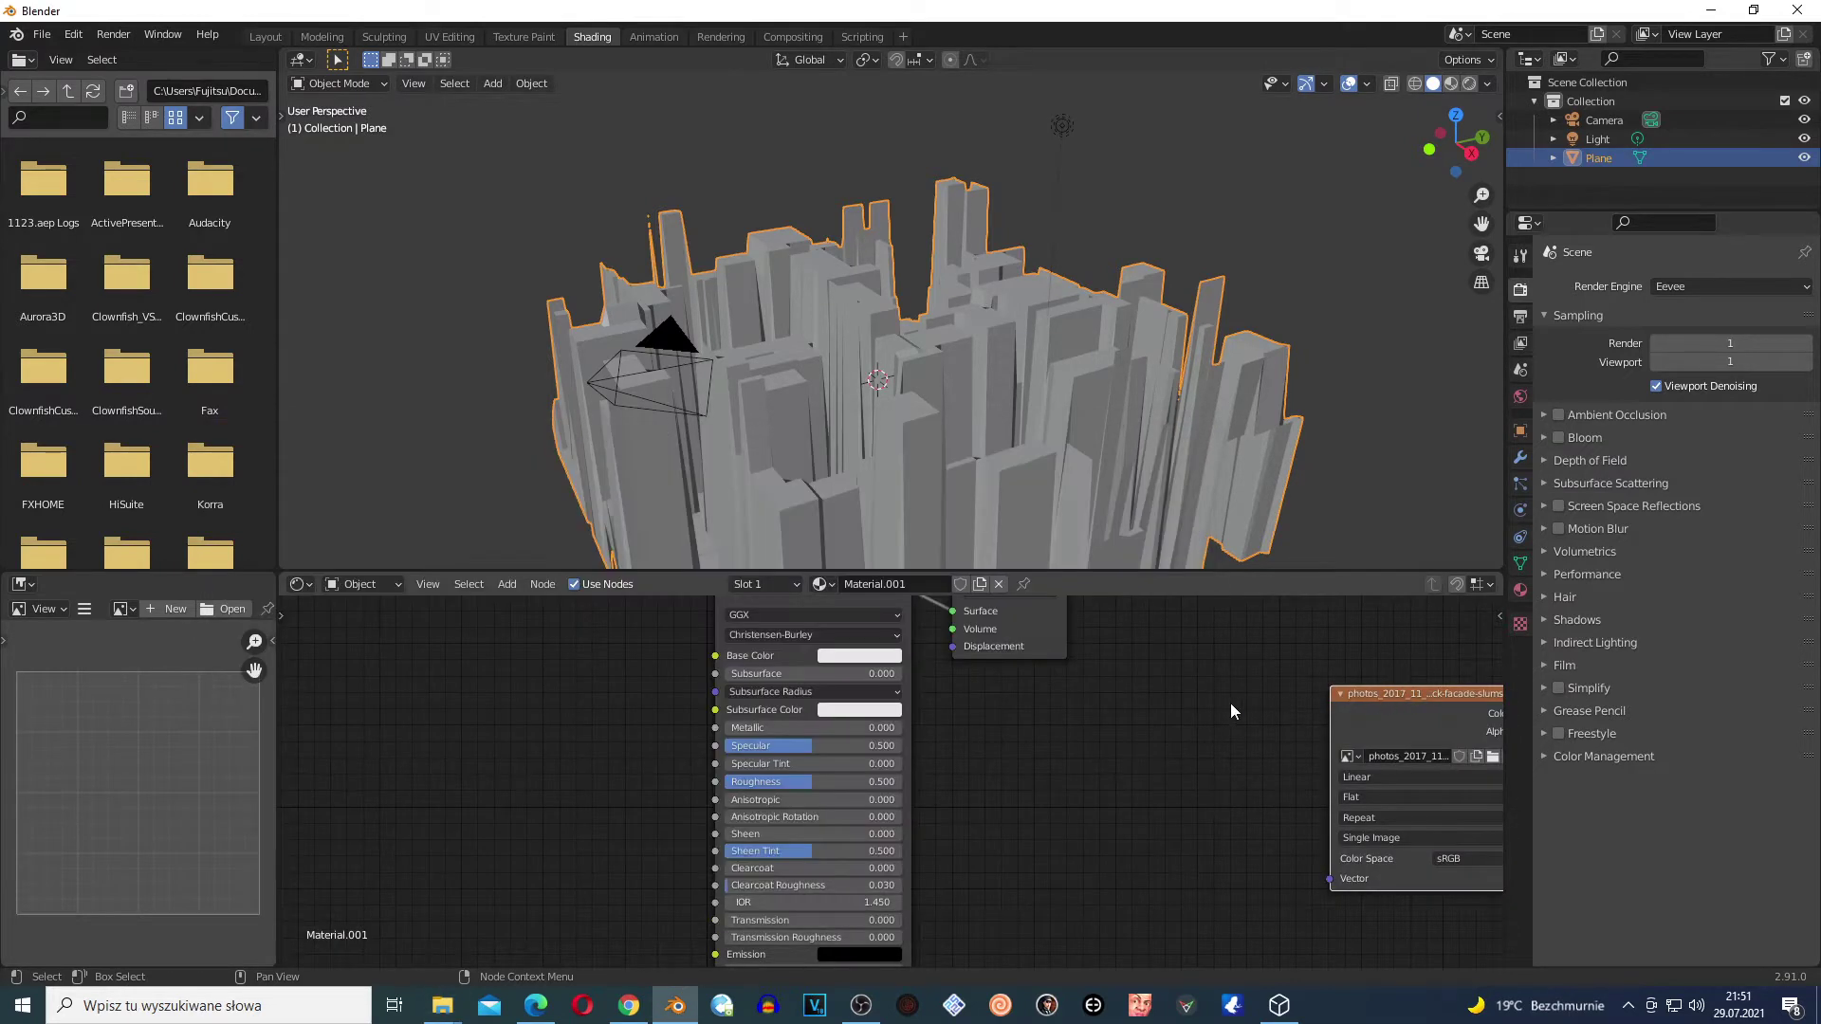
drag(1366, 698, 588, 726)
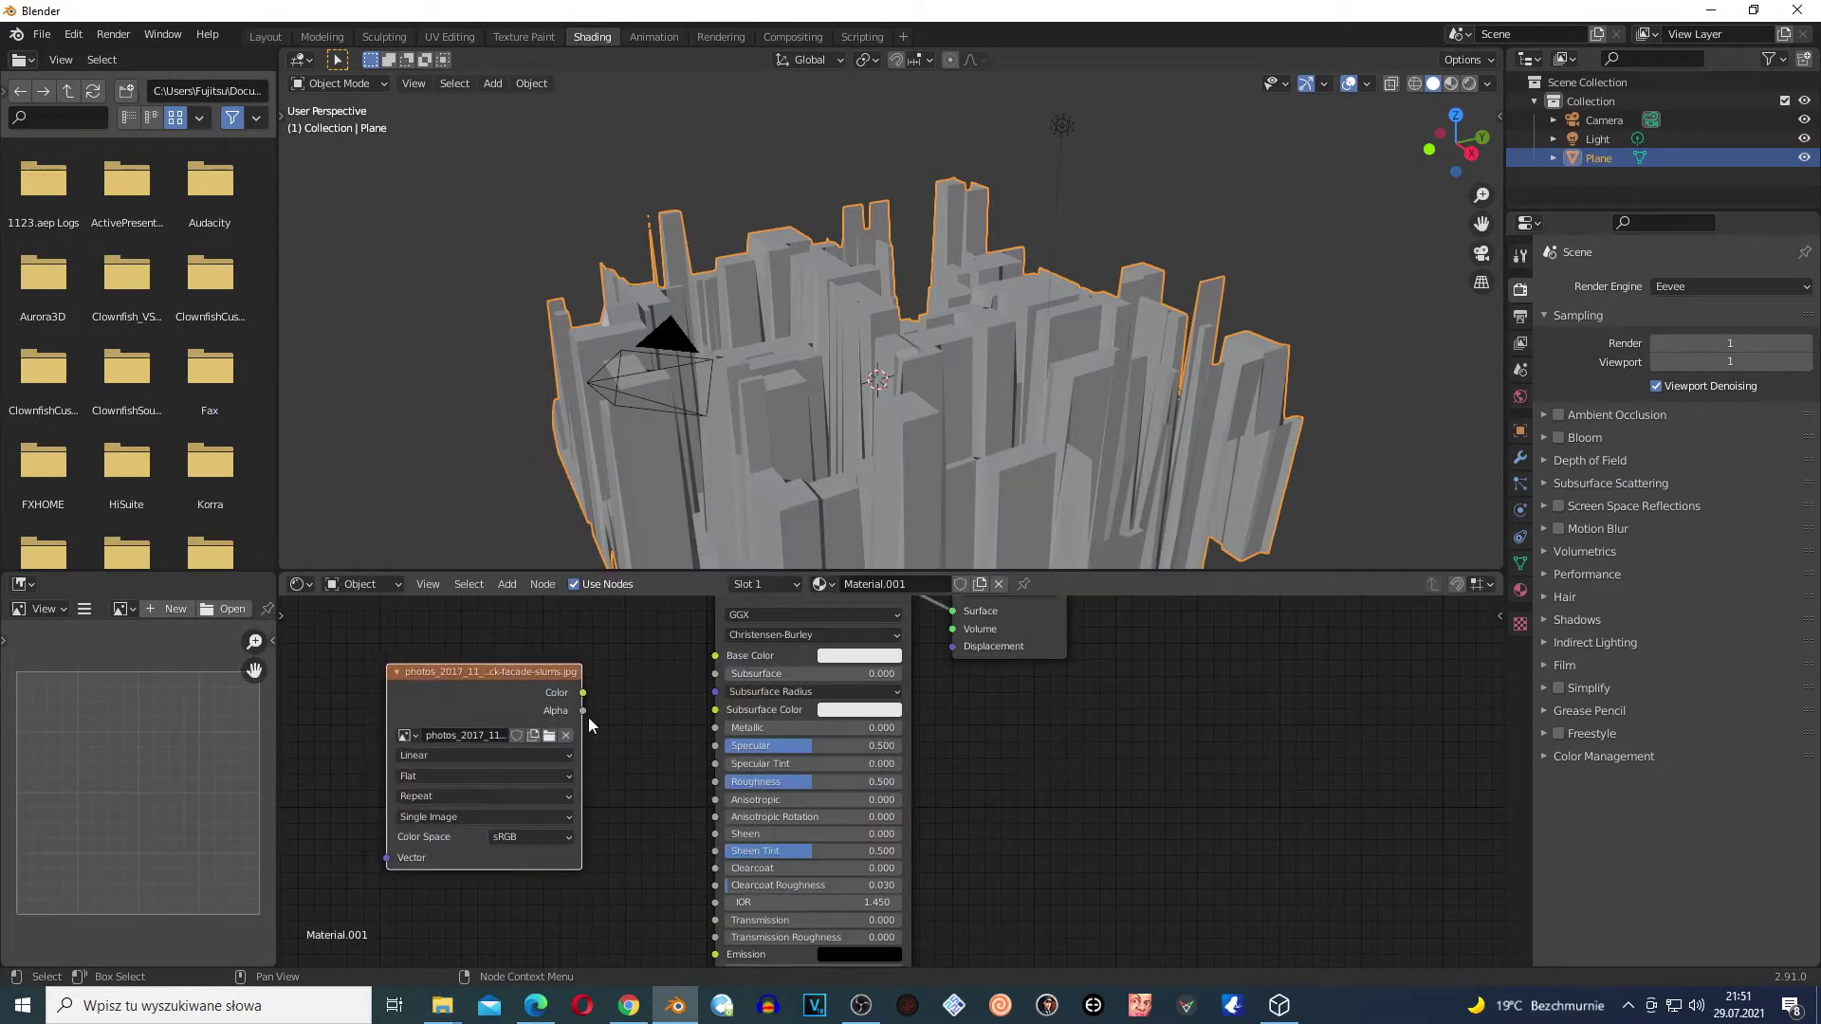
click(666, 729)
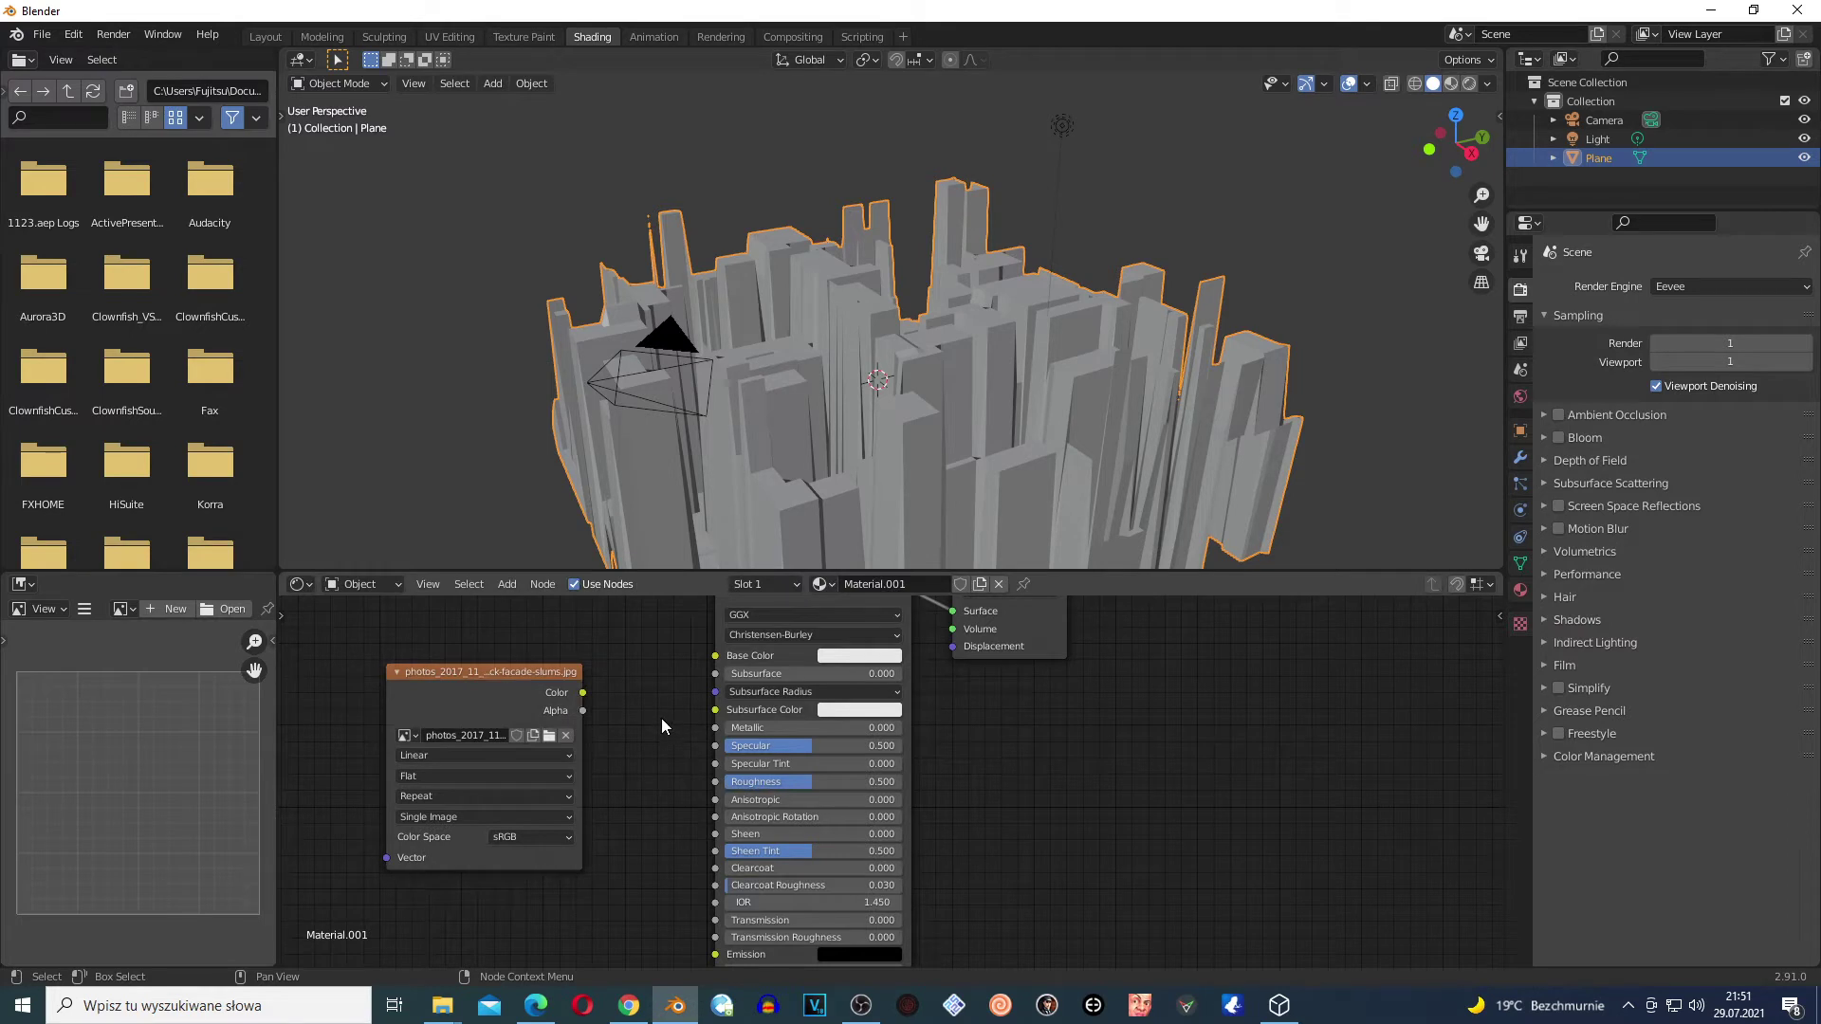
- Add a MixRGB node next to the façade Image Texture via the 'mix' search
key(shift+a)
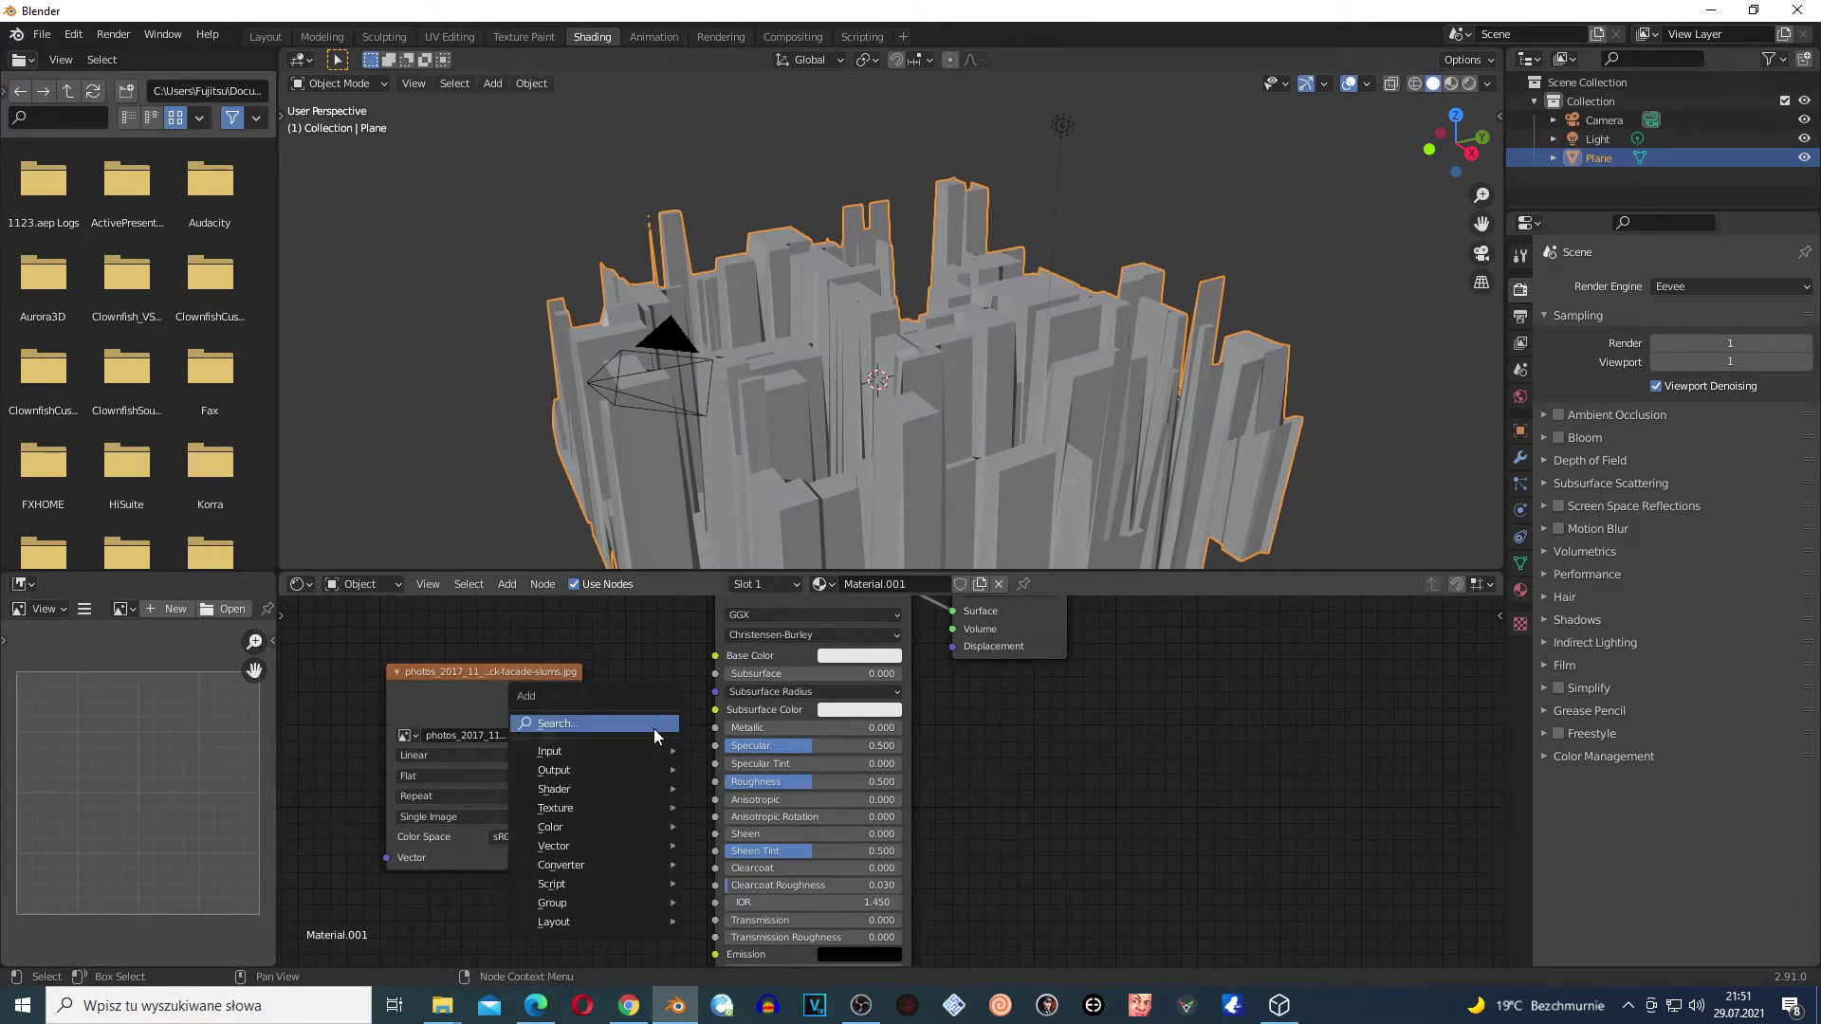
click(633, 722)
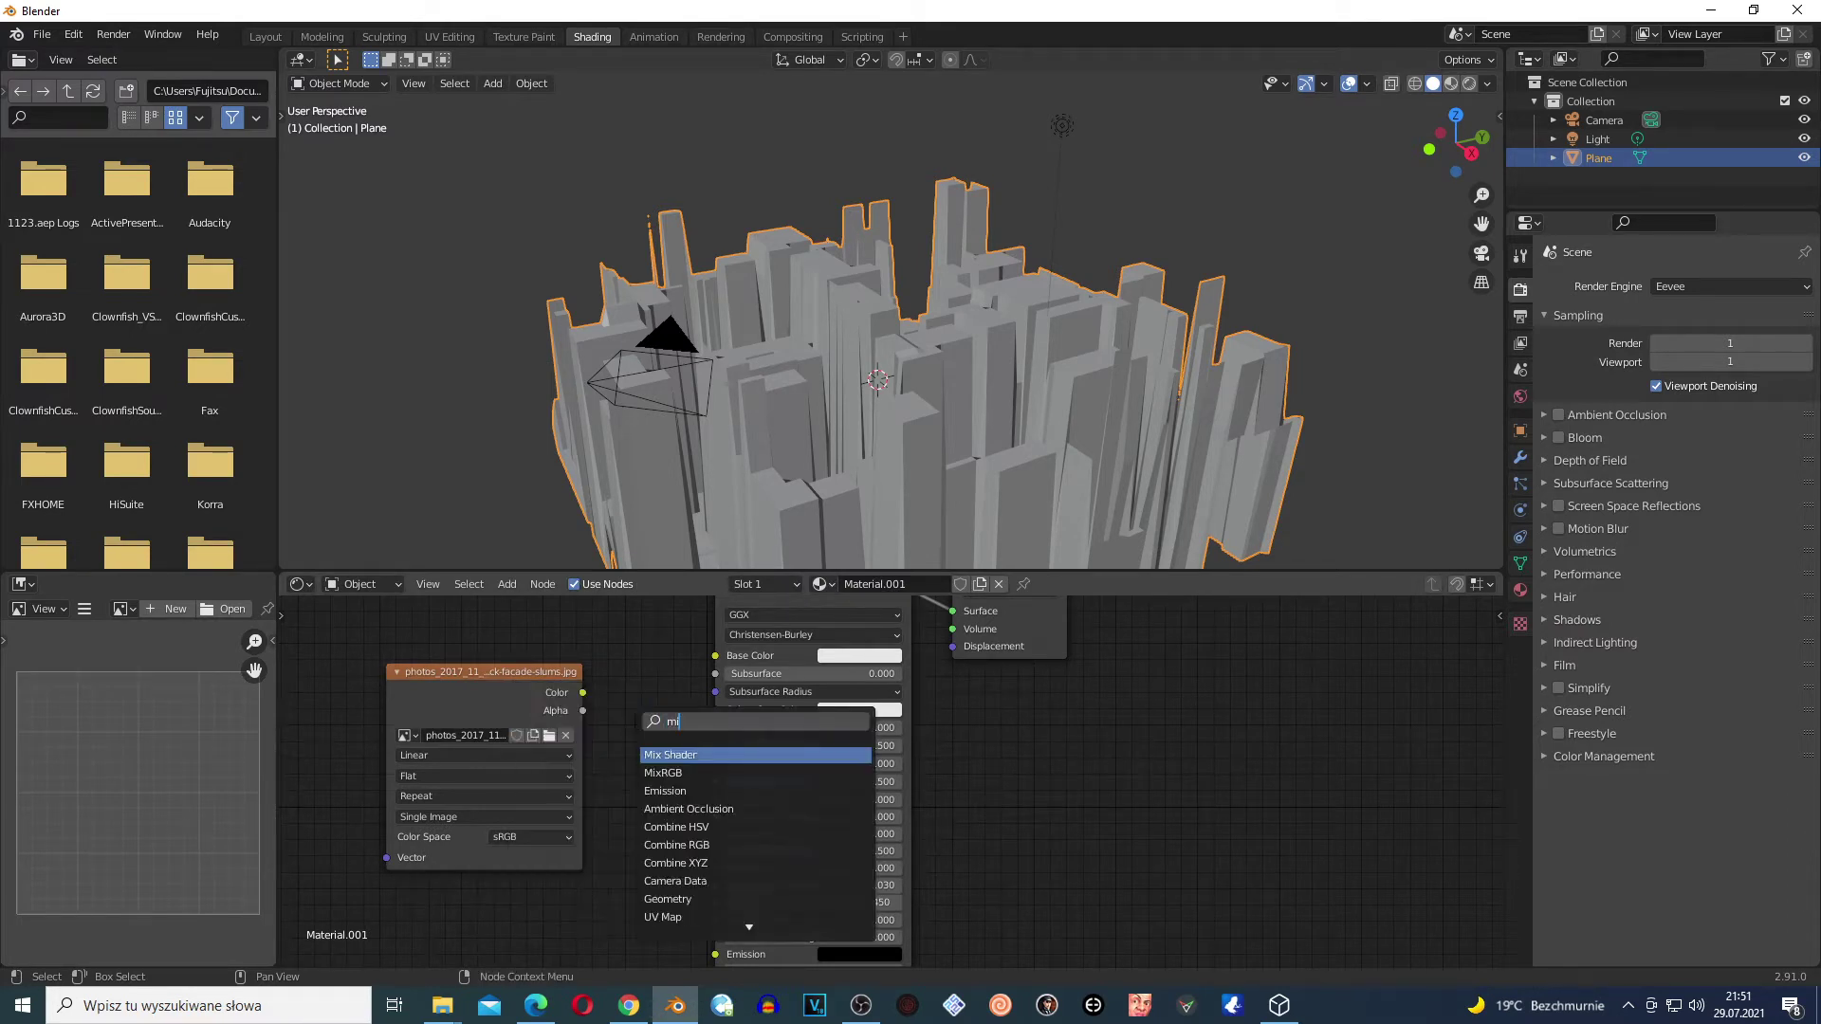
text(mix)
key(Down)
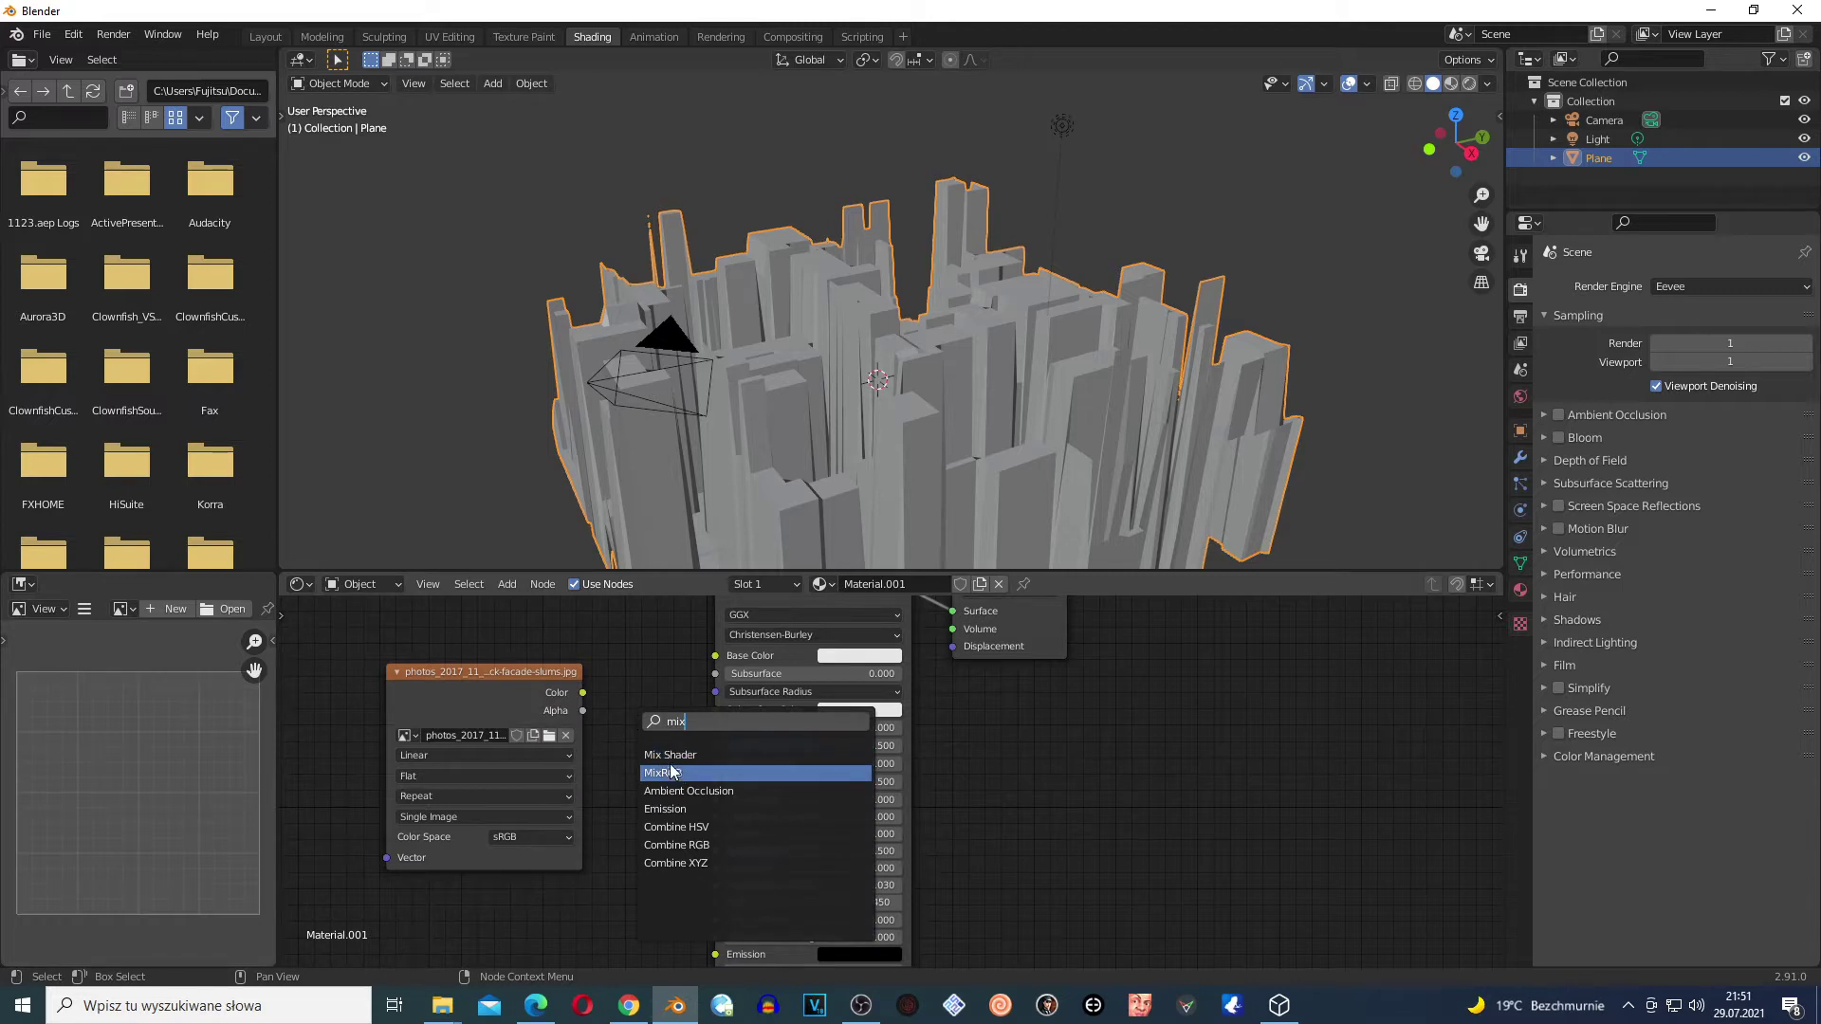
key(Return)
click(633, 703)
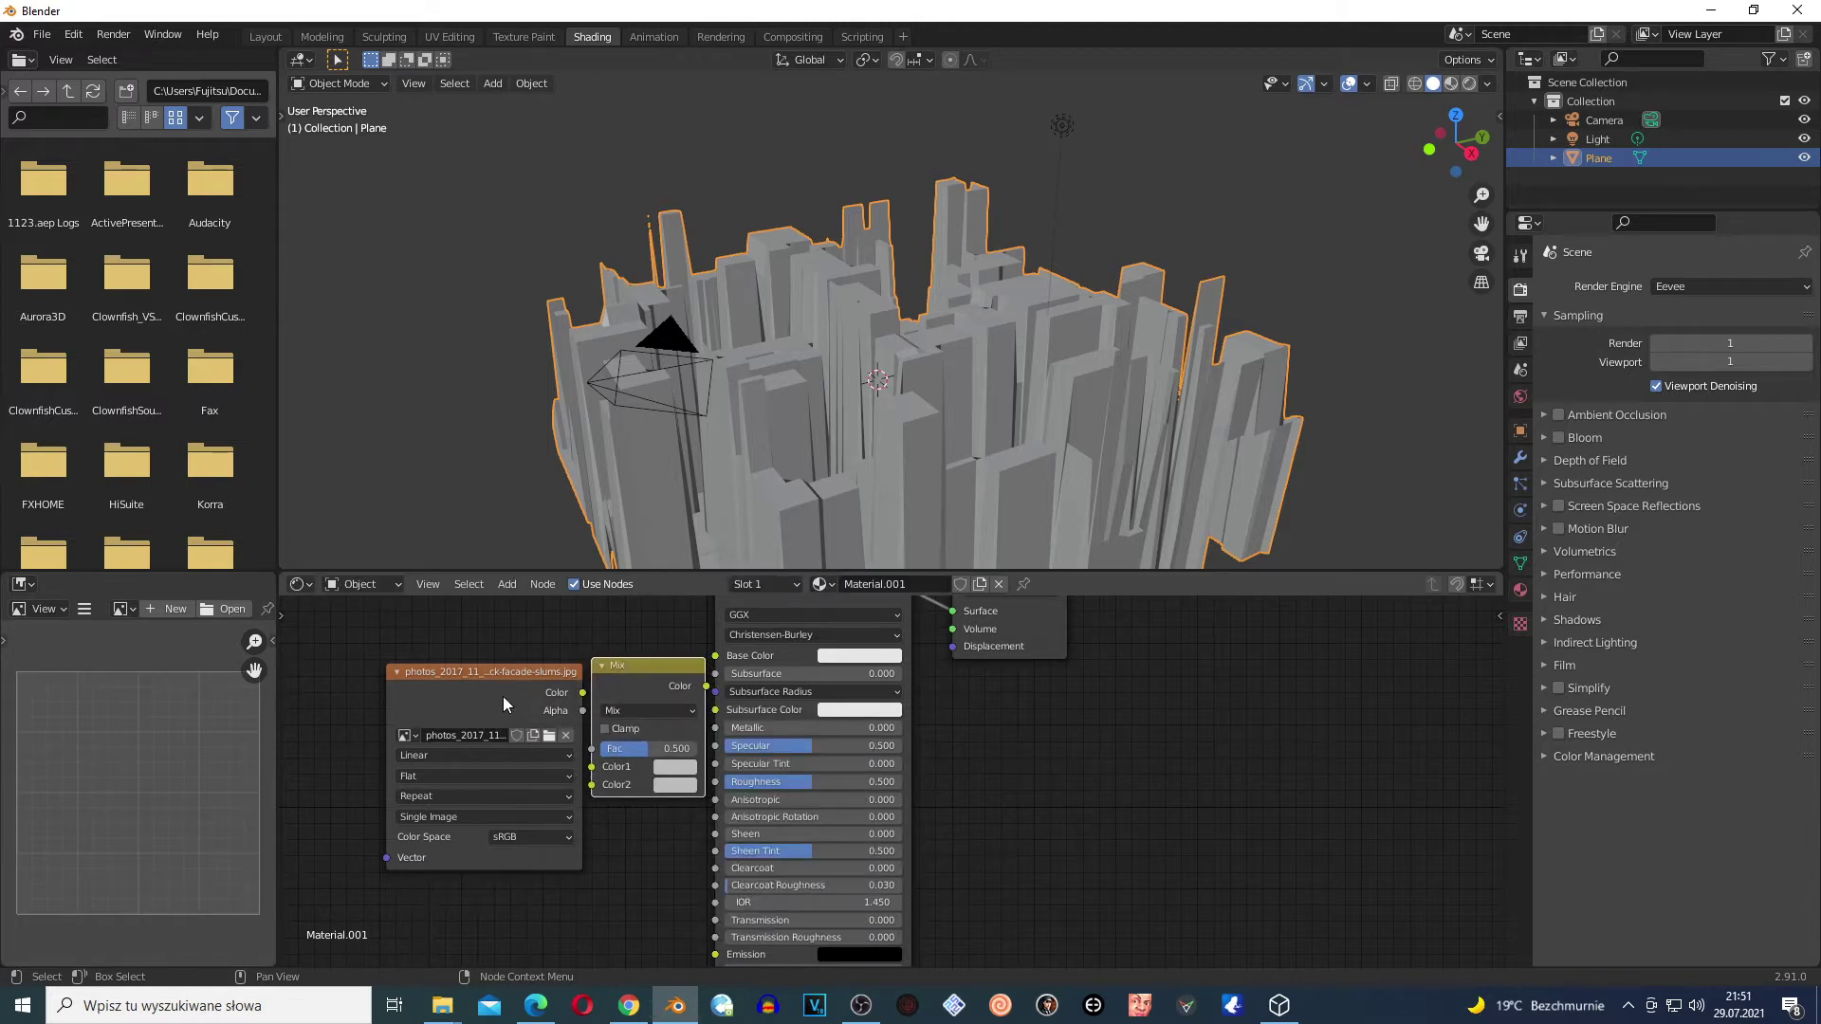
- Link image Color to Color1, set Color2 to black, and feed the Mix into Base Color
mouse_move(615, 685)
mouse_down()
mouse_move(562, 682)
mouse_move(537, 764)
mouse_move(563, 768)
mouse_up()
click(615, 780)
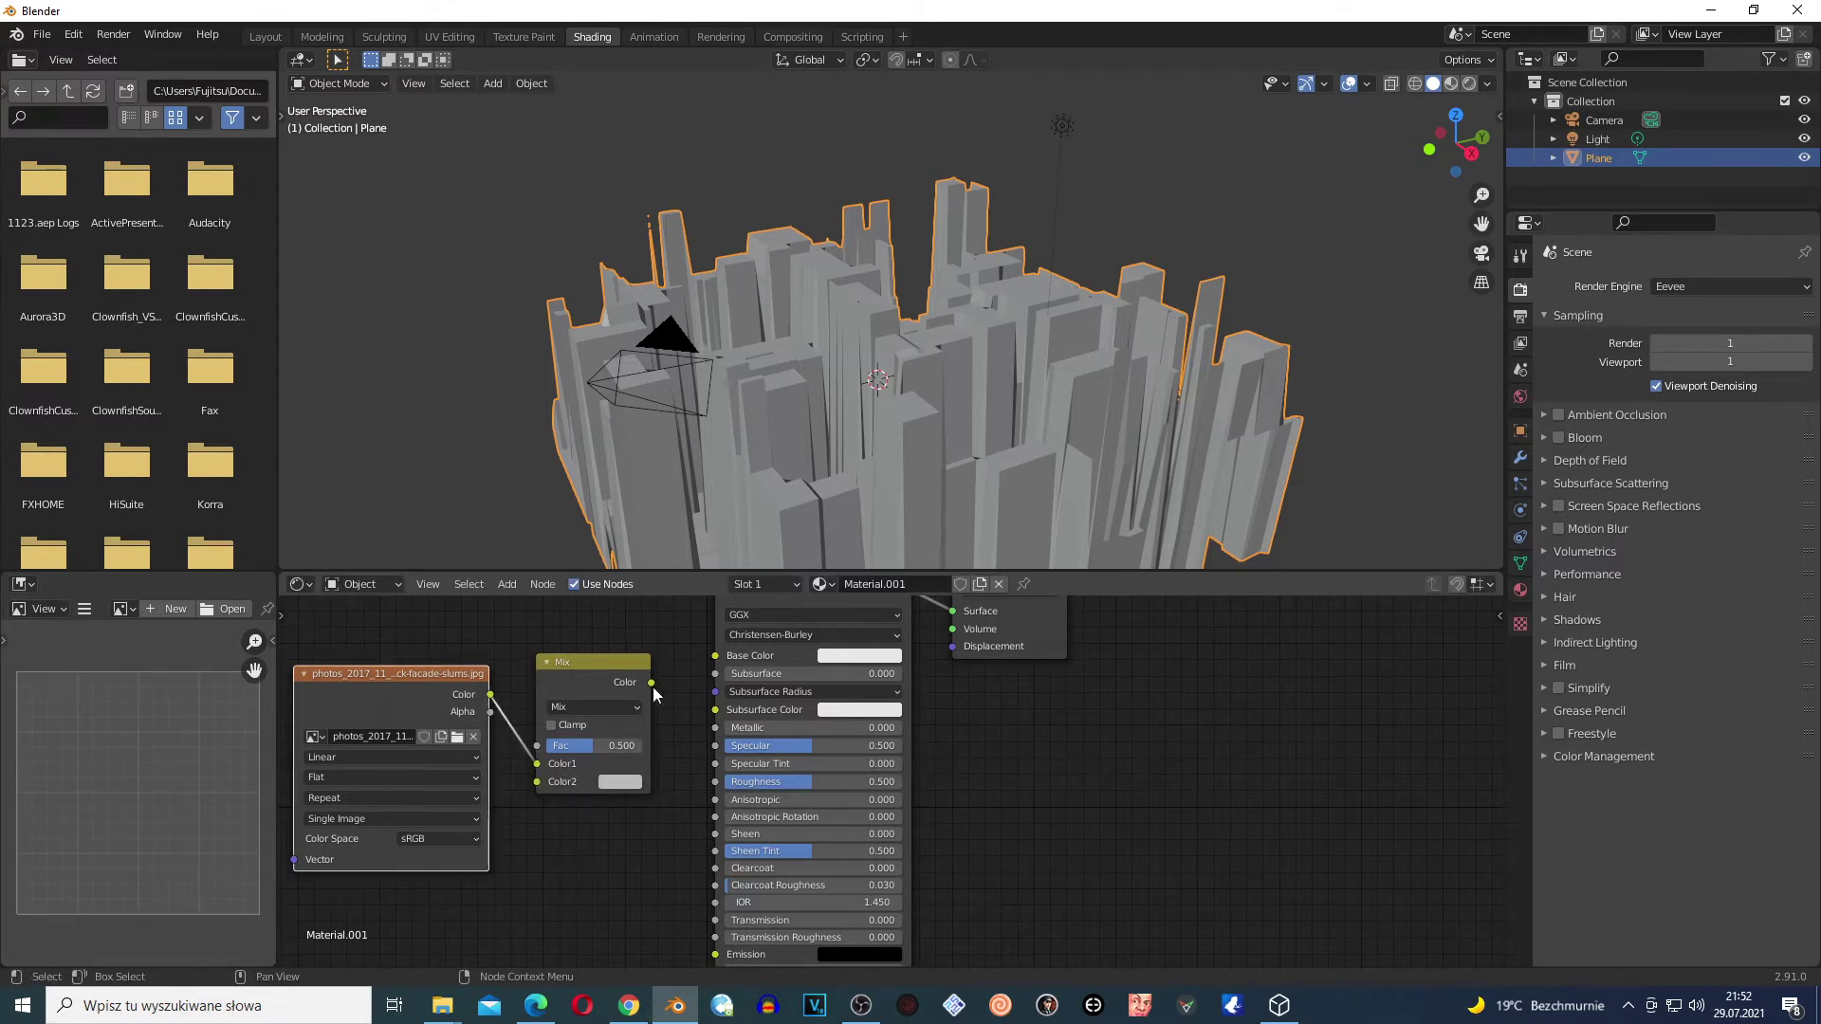
drag(741, 653, 739, 666)
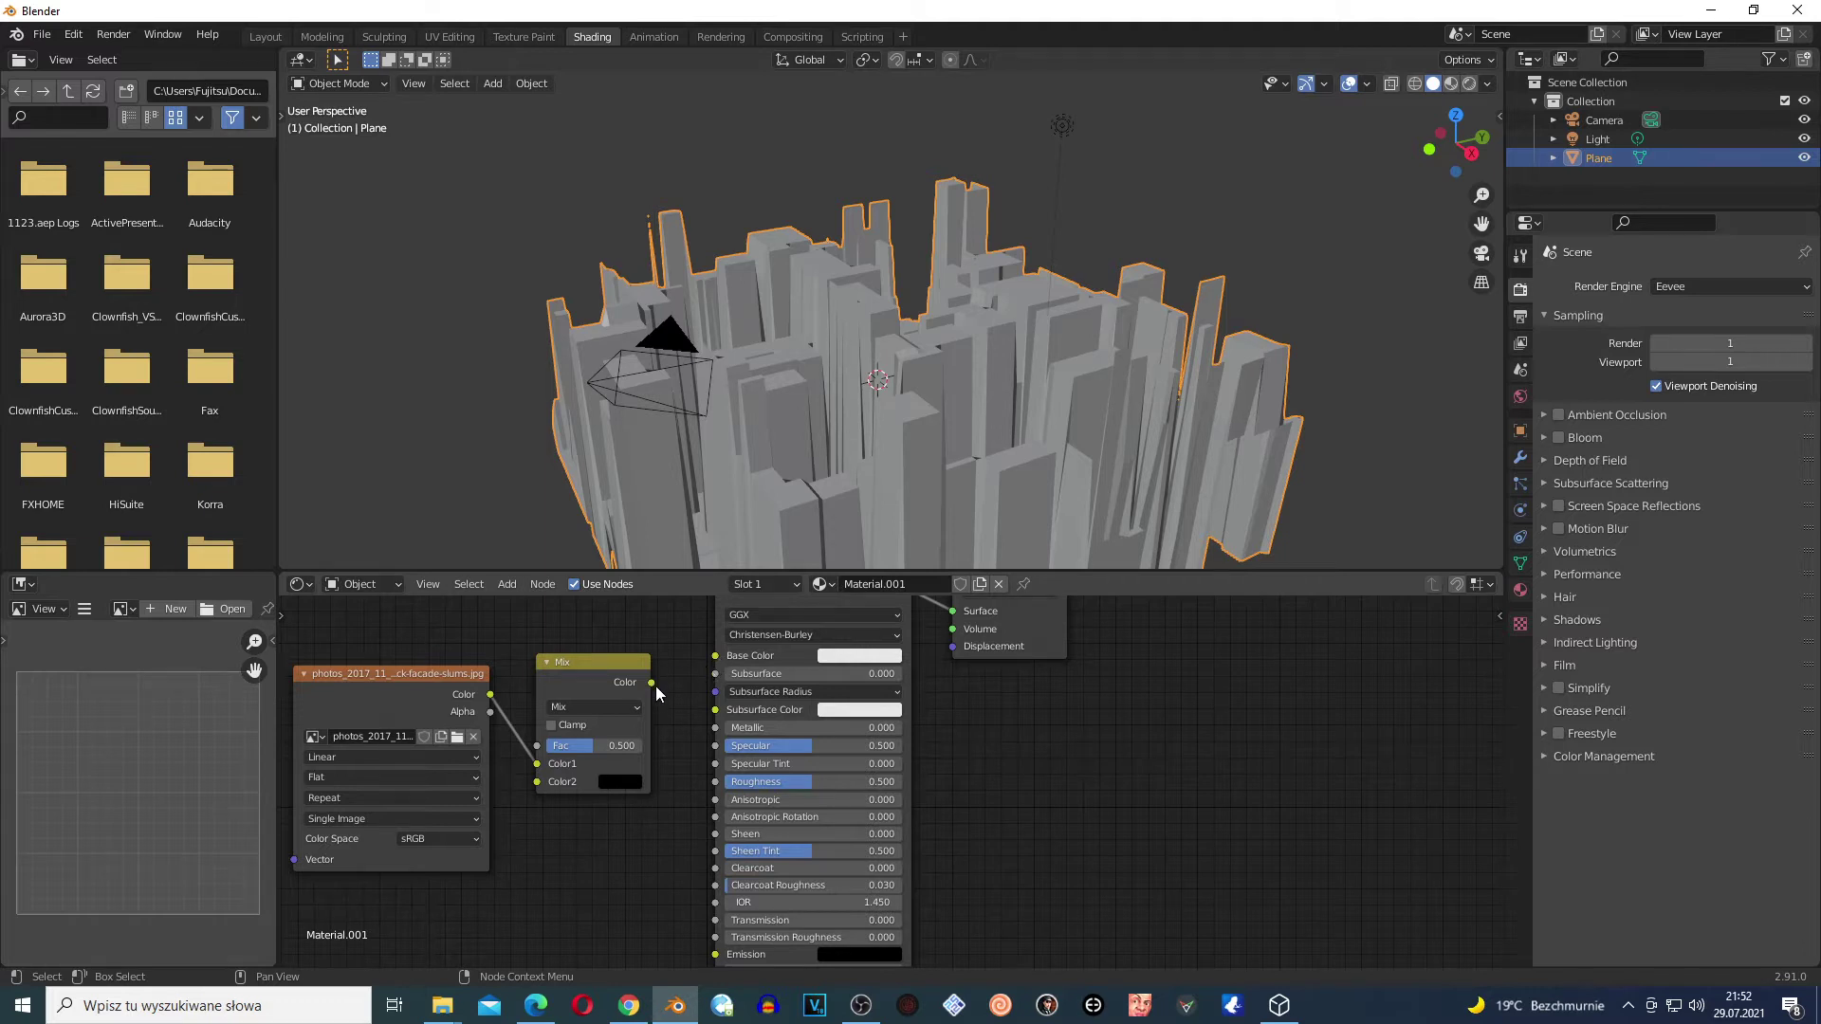
drag(652, 682, 715, 656)
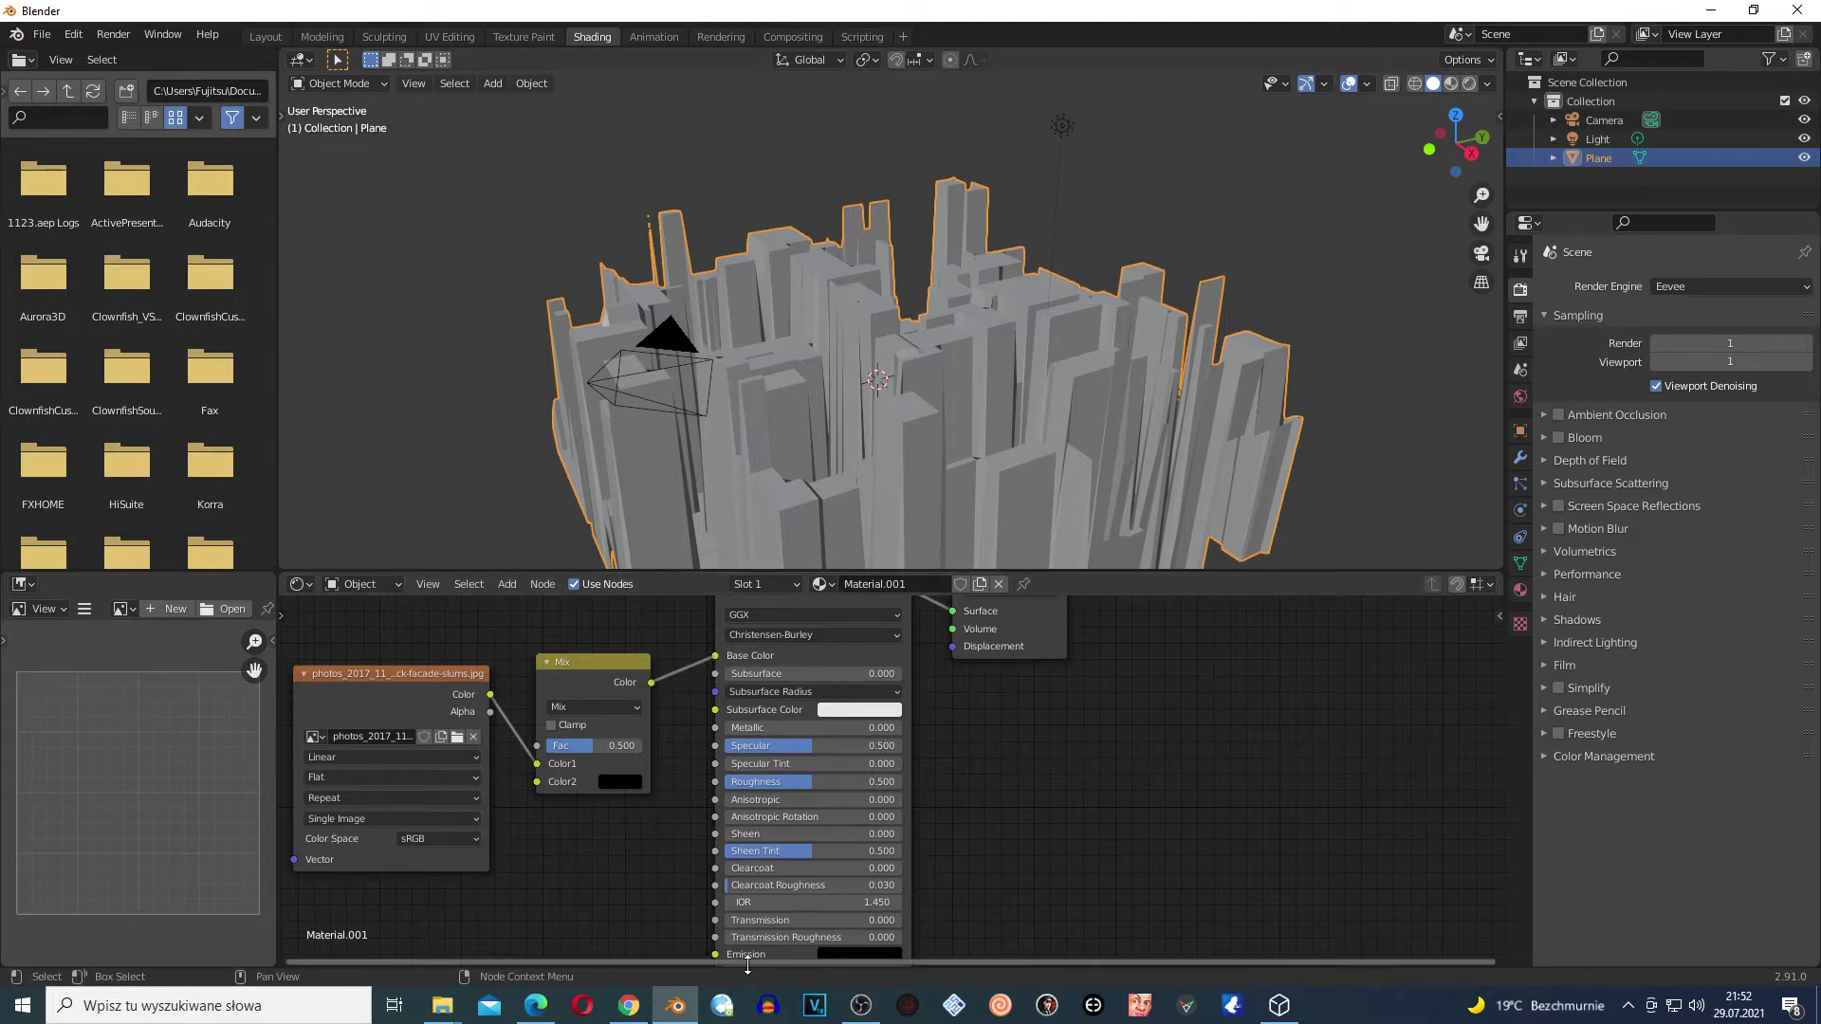
scroll(486, 758, down, 3)
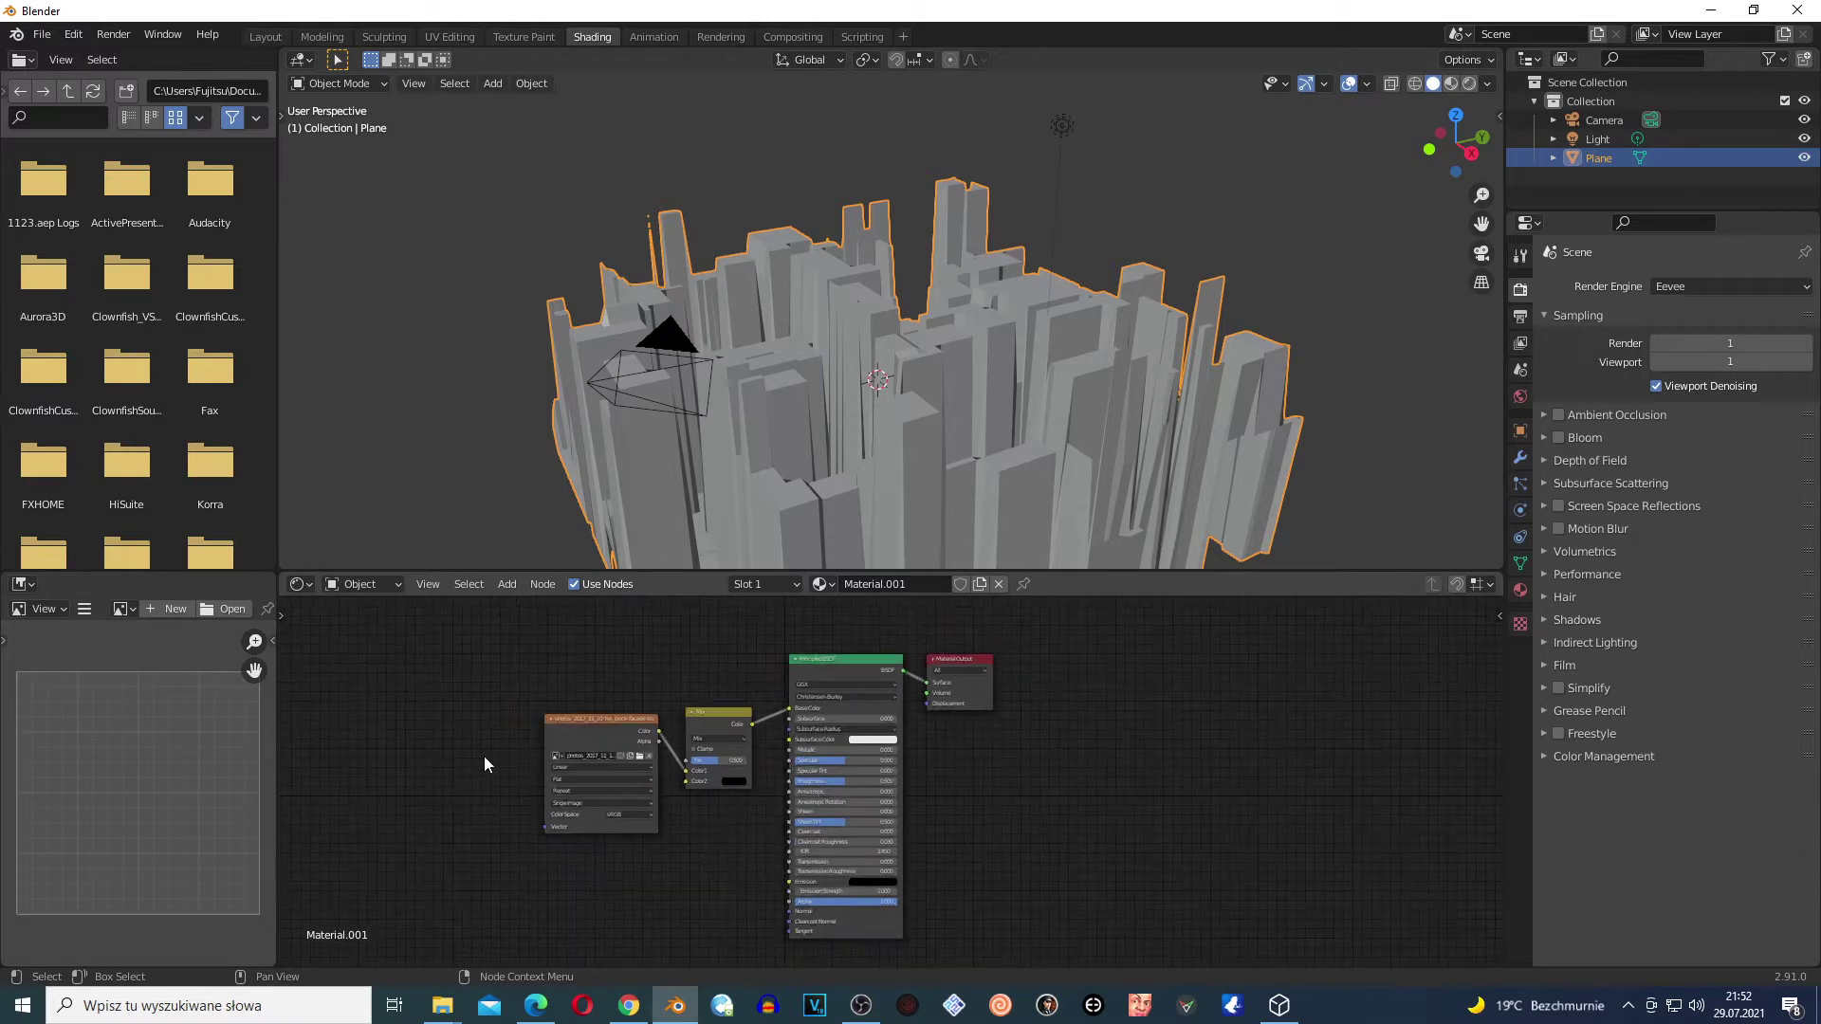
- Add a Mapping node and connect it to the image texture's Vector input
key(shift+a)
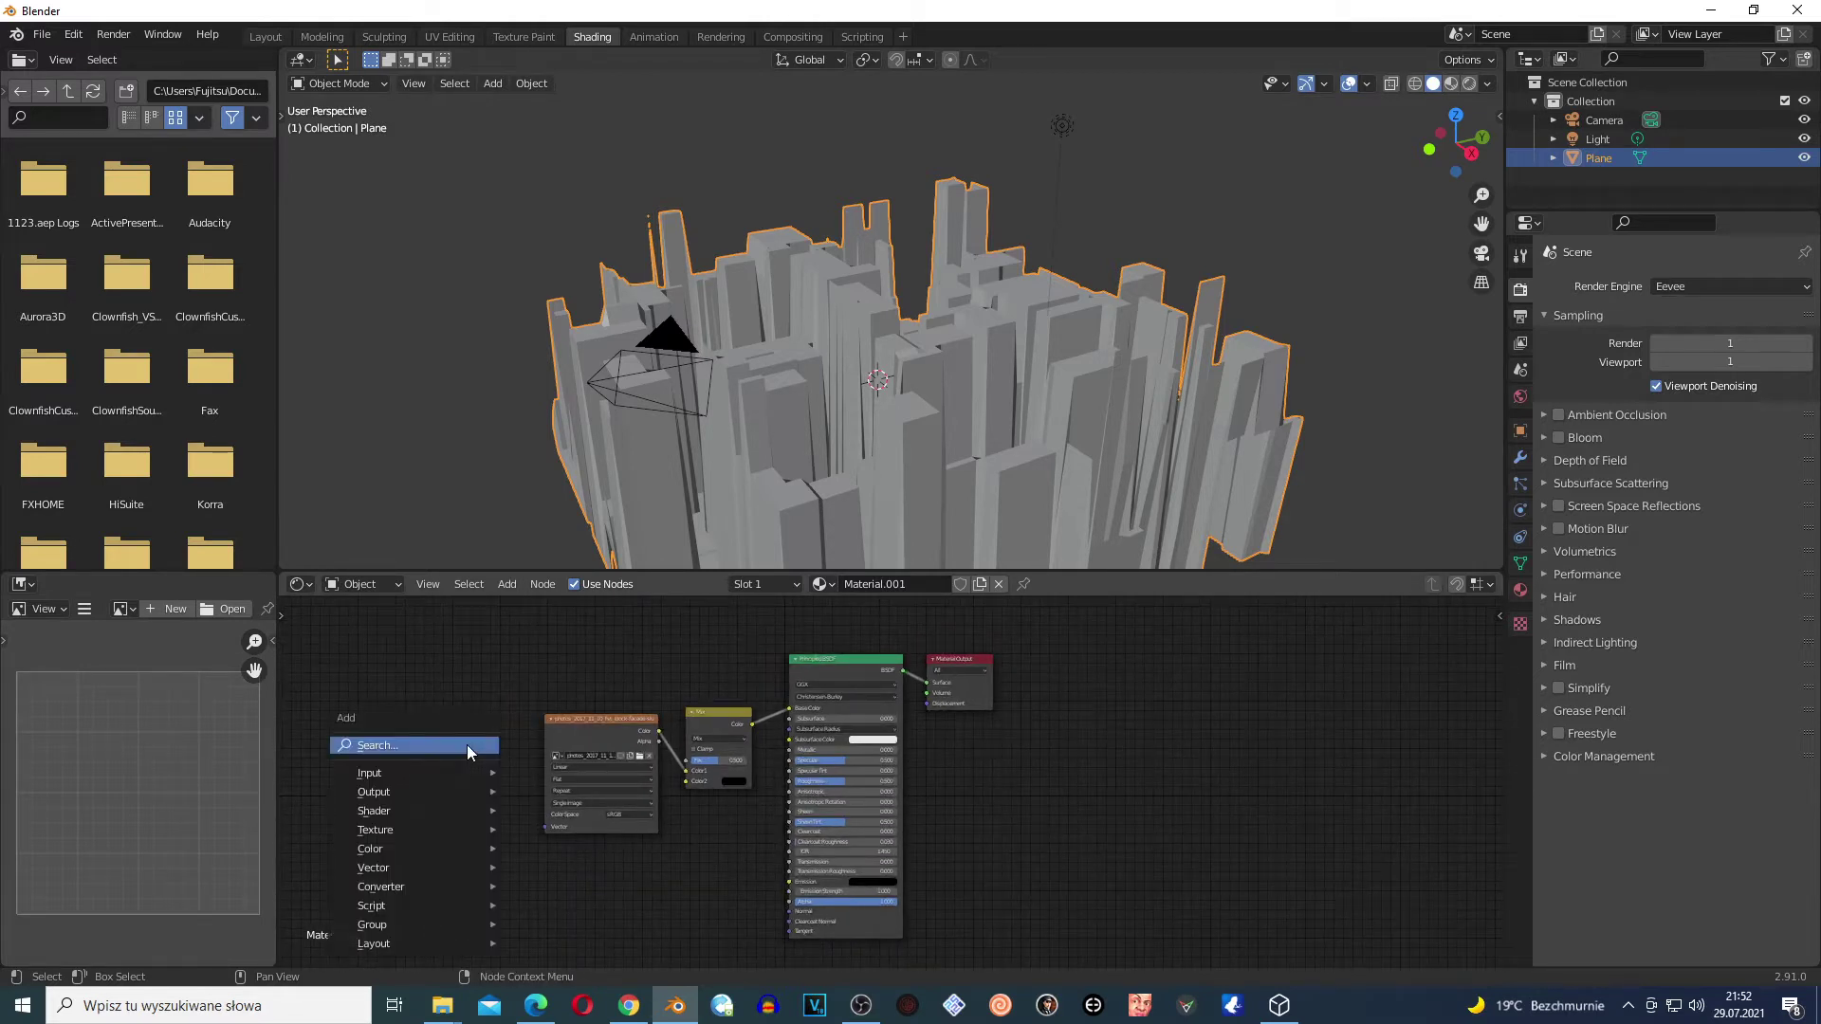
click(467, 746)
text(m)
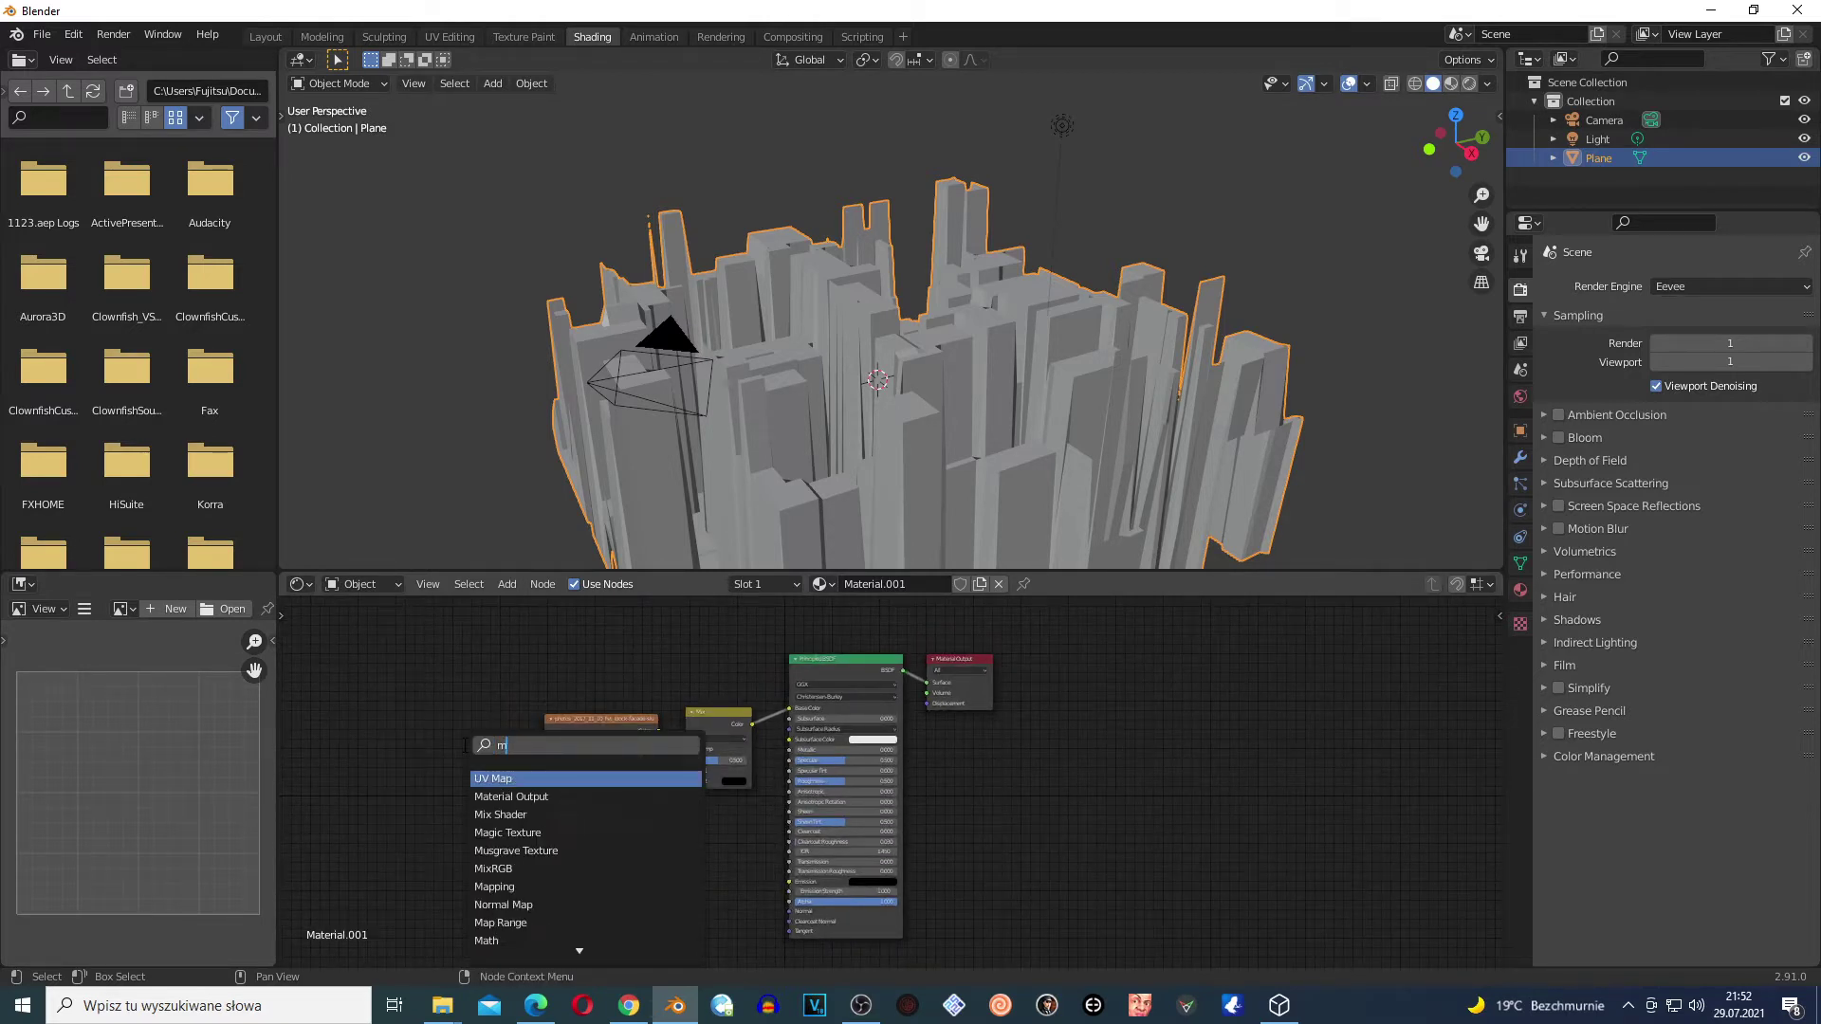
text(api)
click(548, 778)
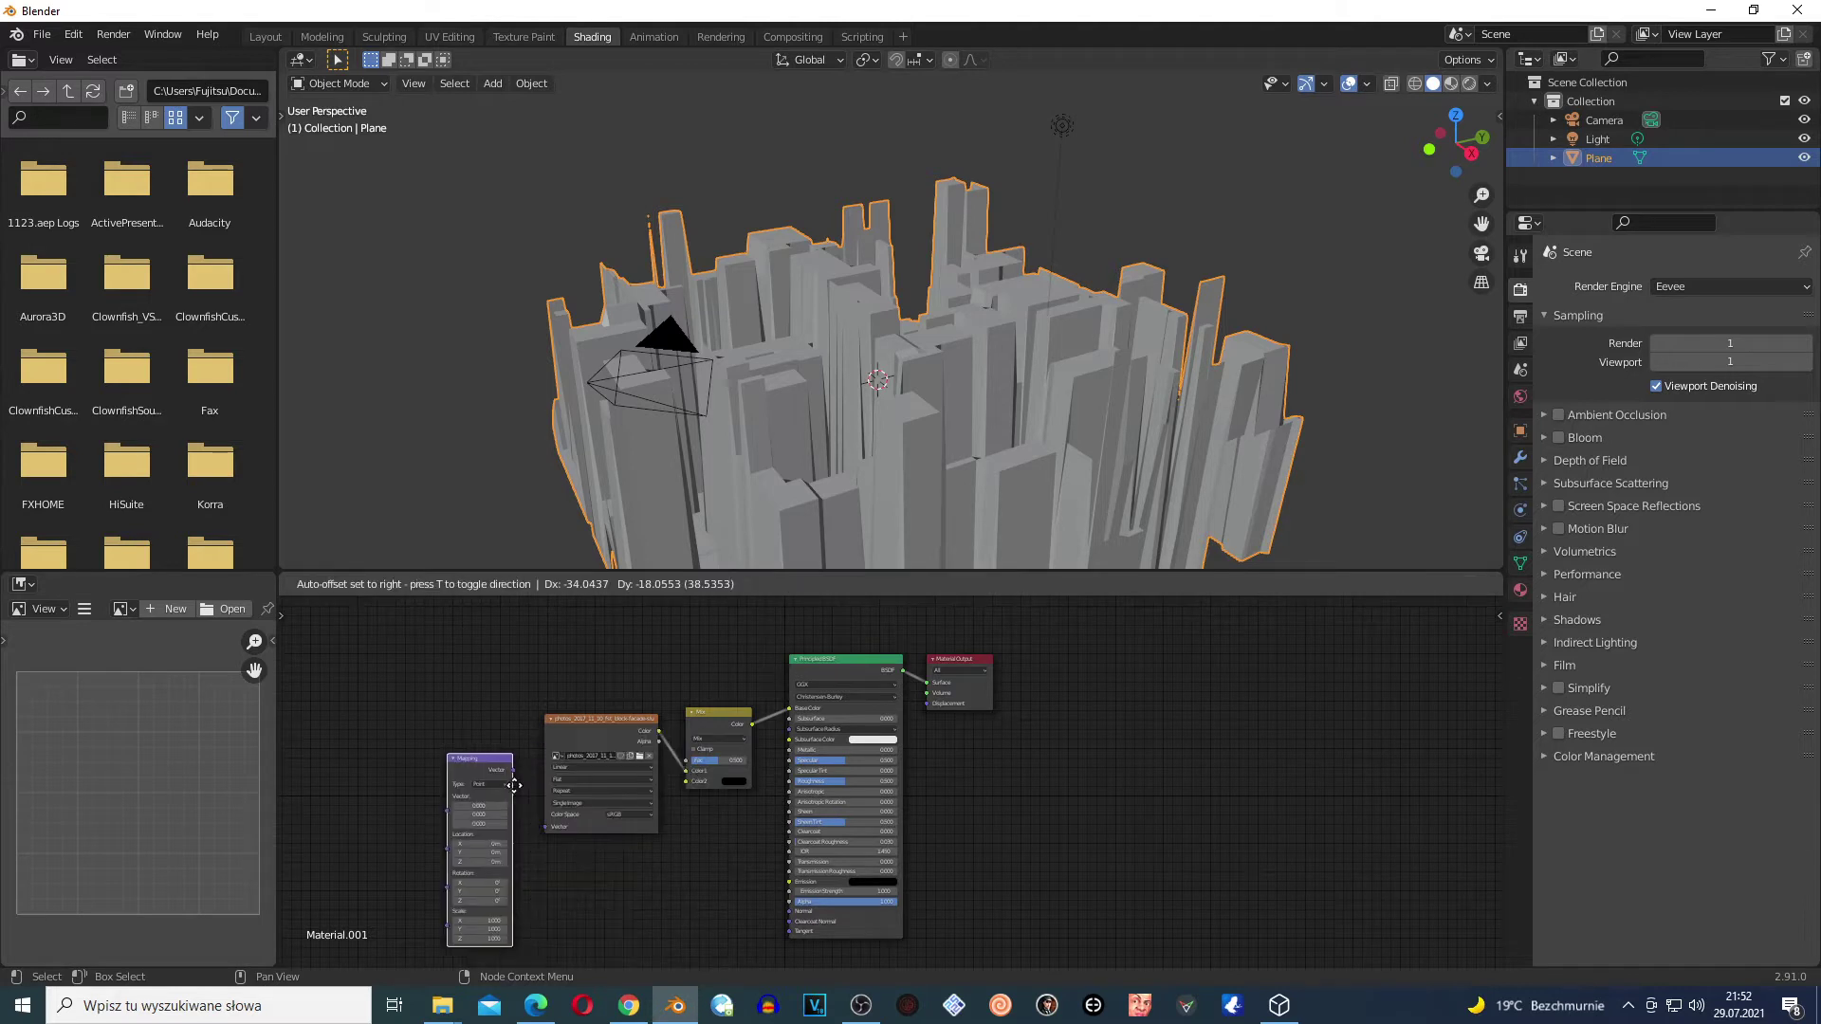
drag(497, 772, 547, 829)
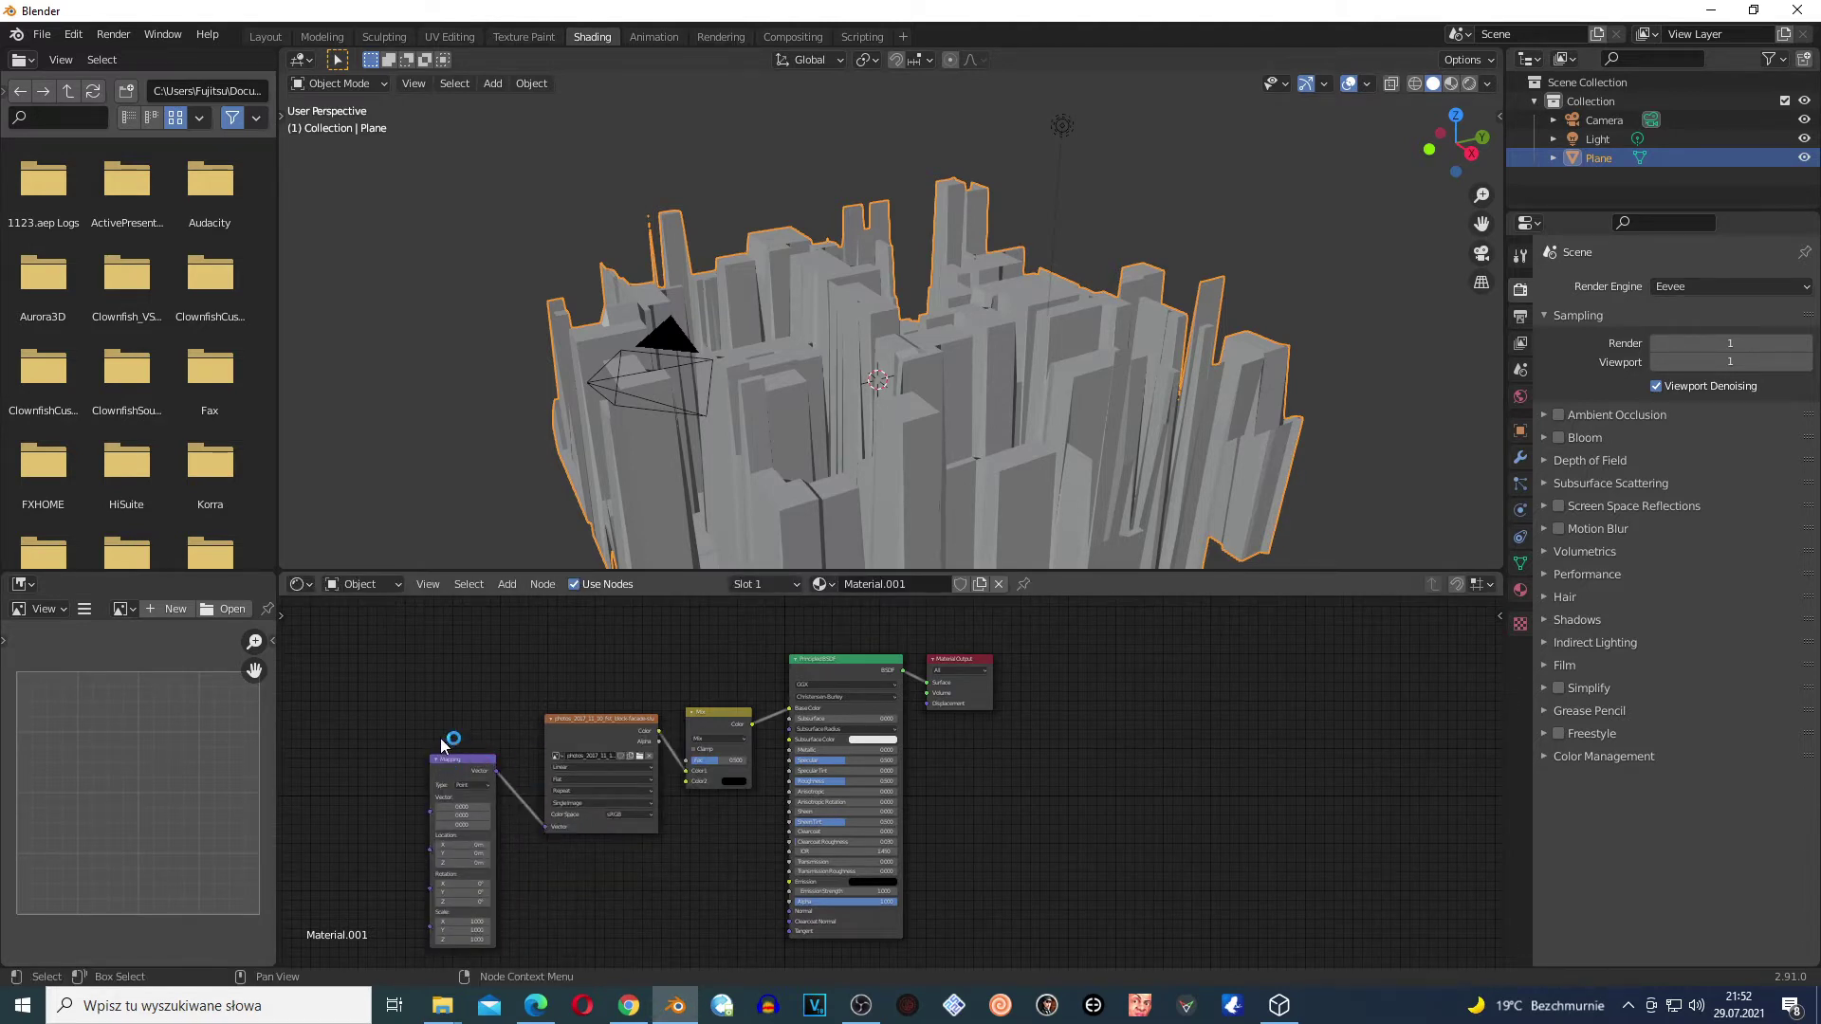
- Add a Vector Transform node and feed its output into the Mapping node
key(shift+a)
click(414, 708)
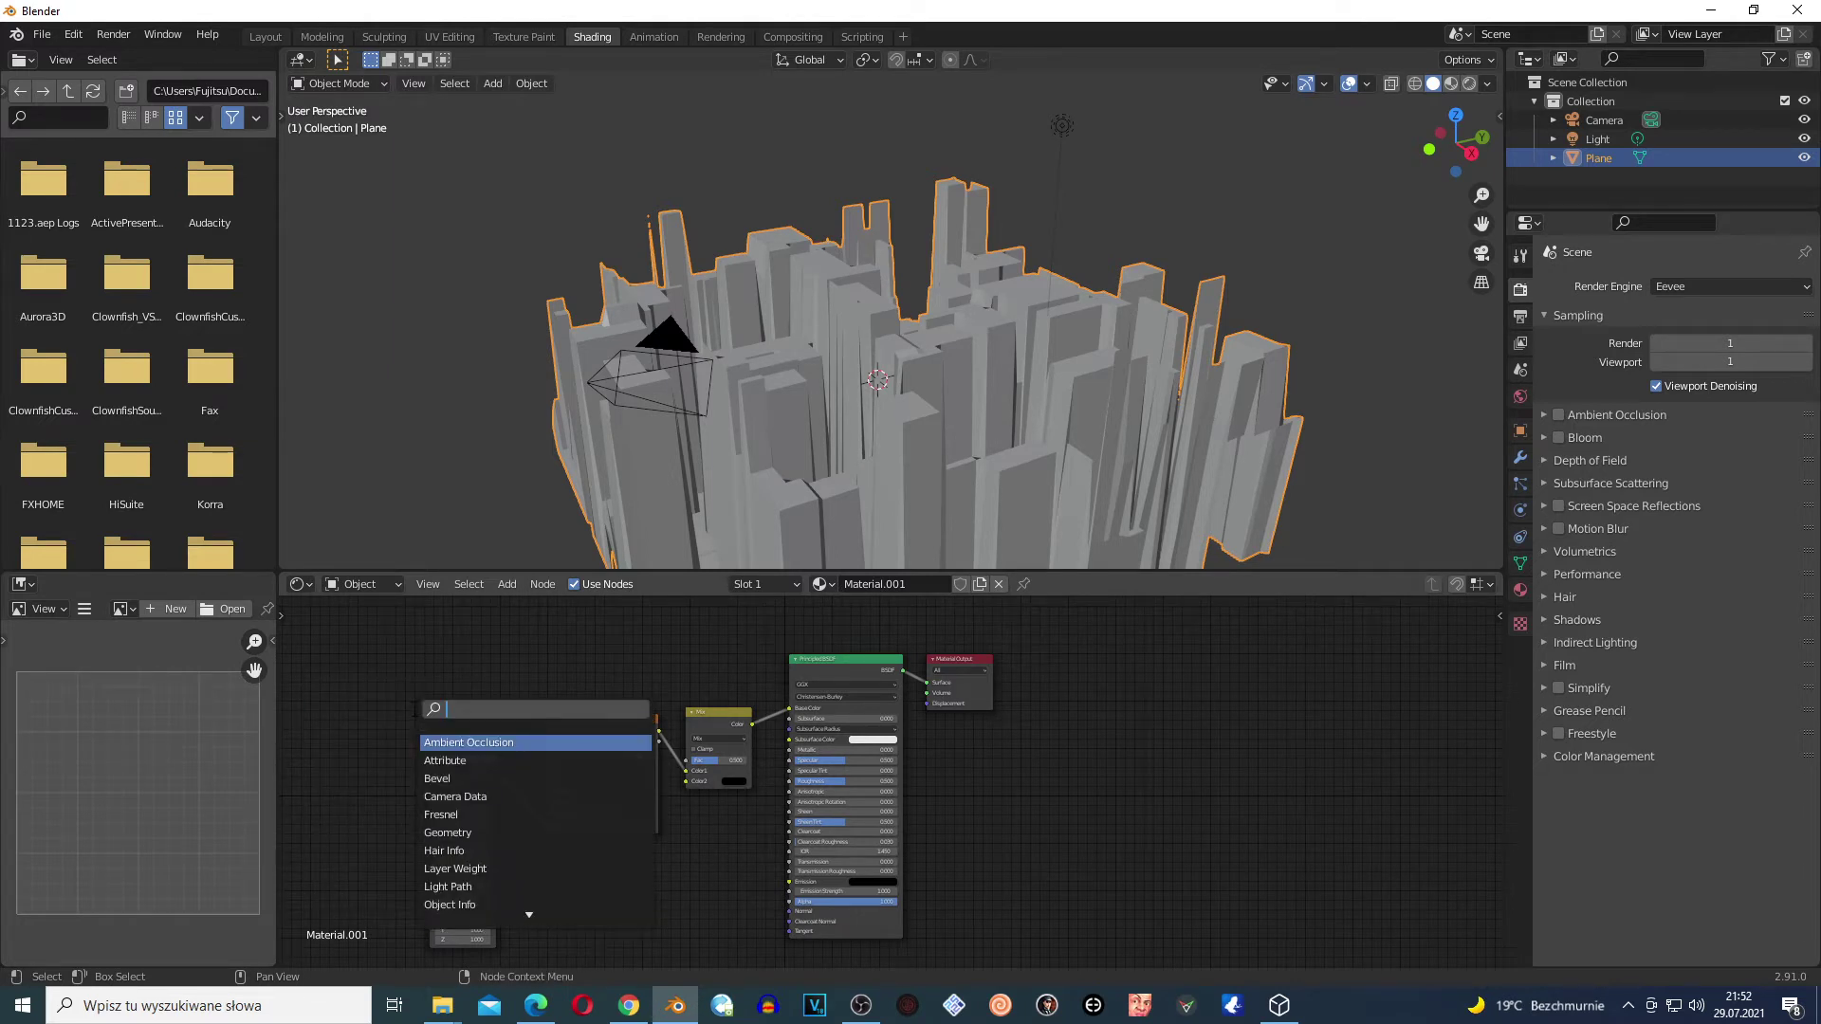
text(vec)
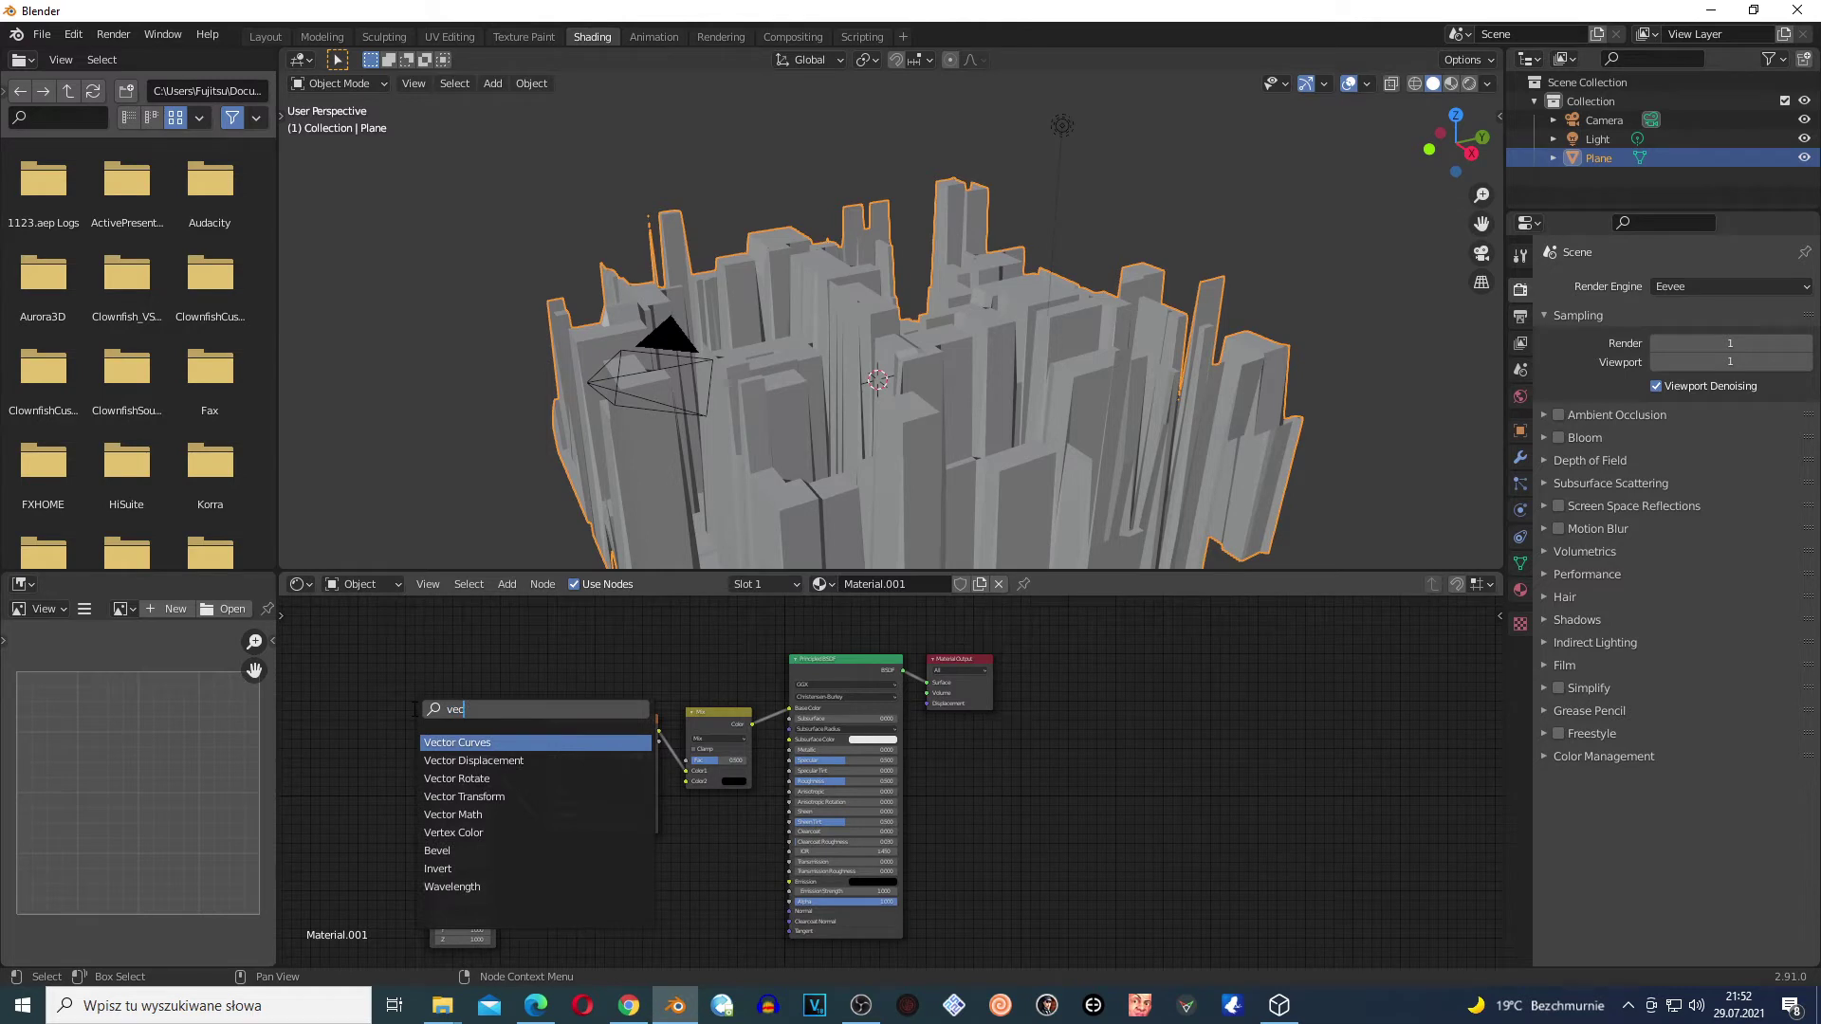
text(to)
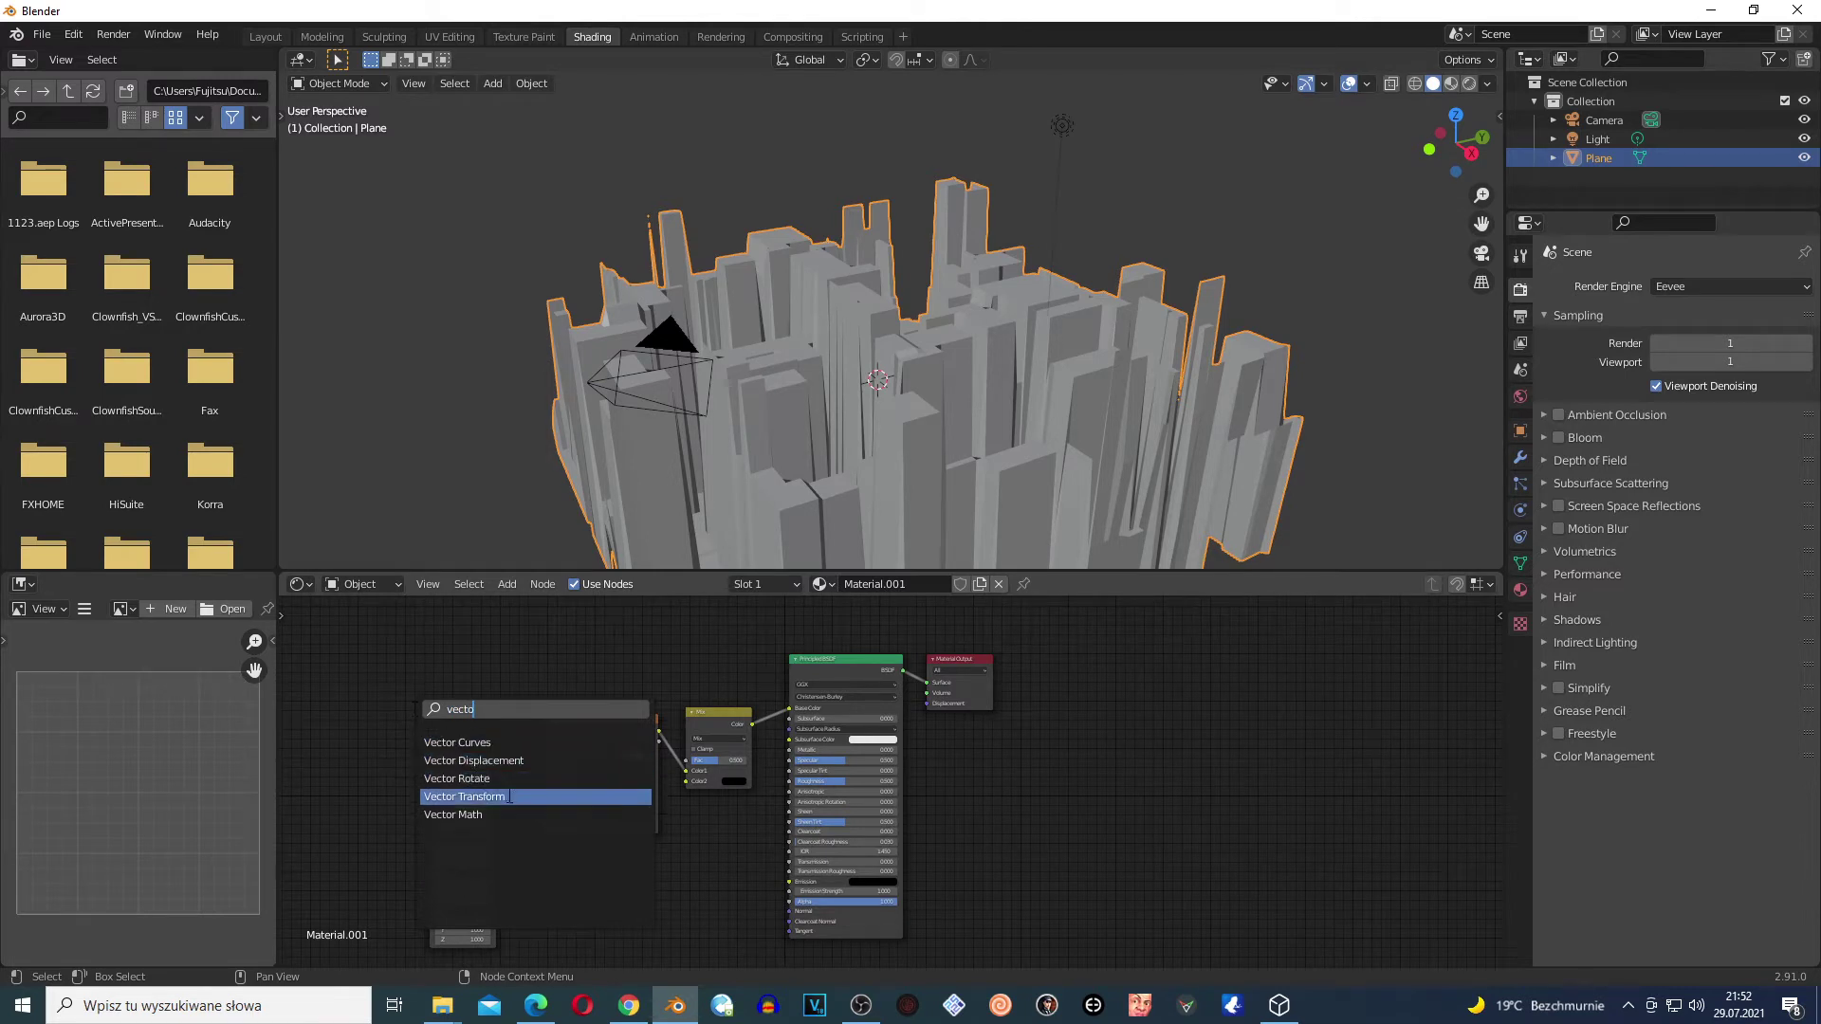
click(504, 796)
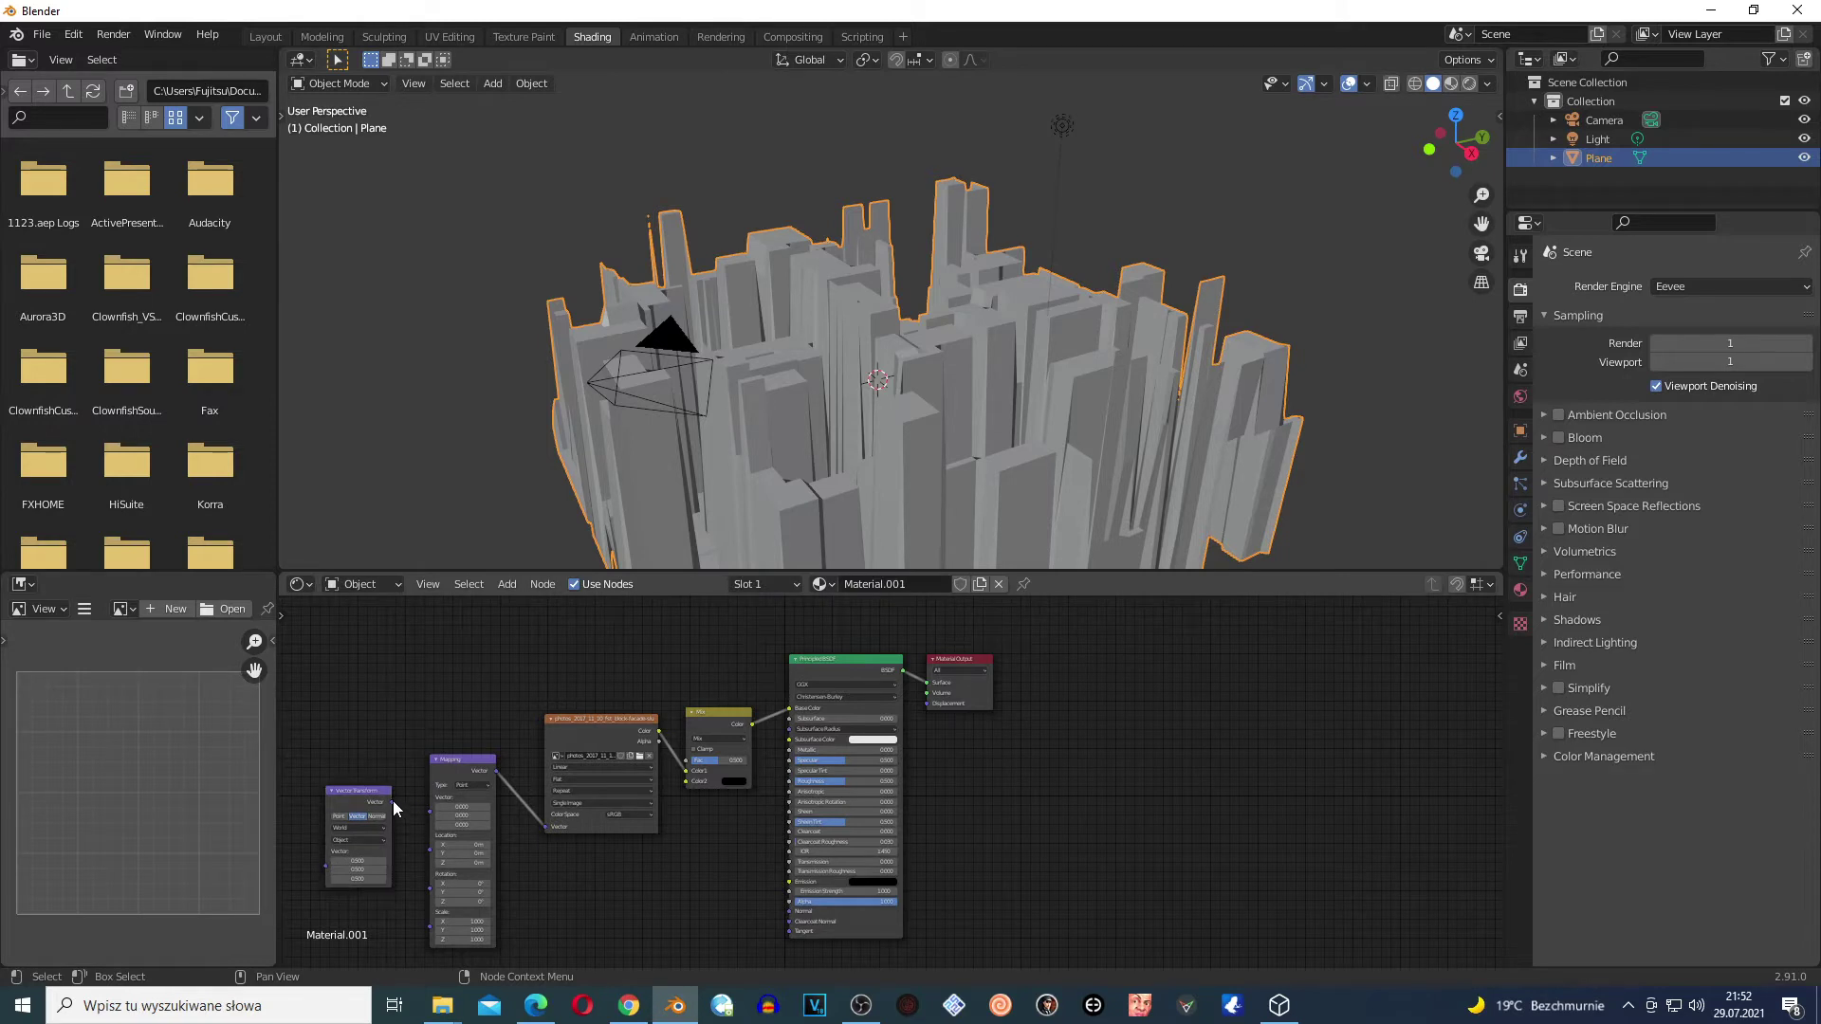
drag(392, 801, 430, 813)
scroll(358, 722, down, 2)
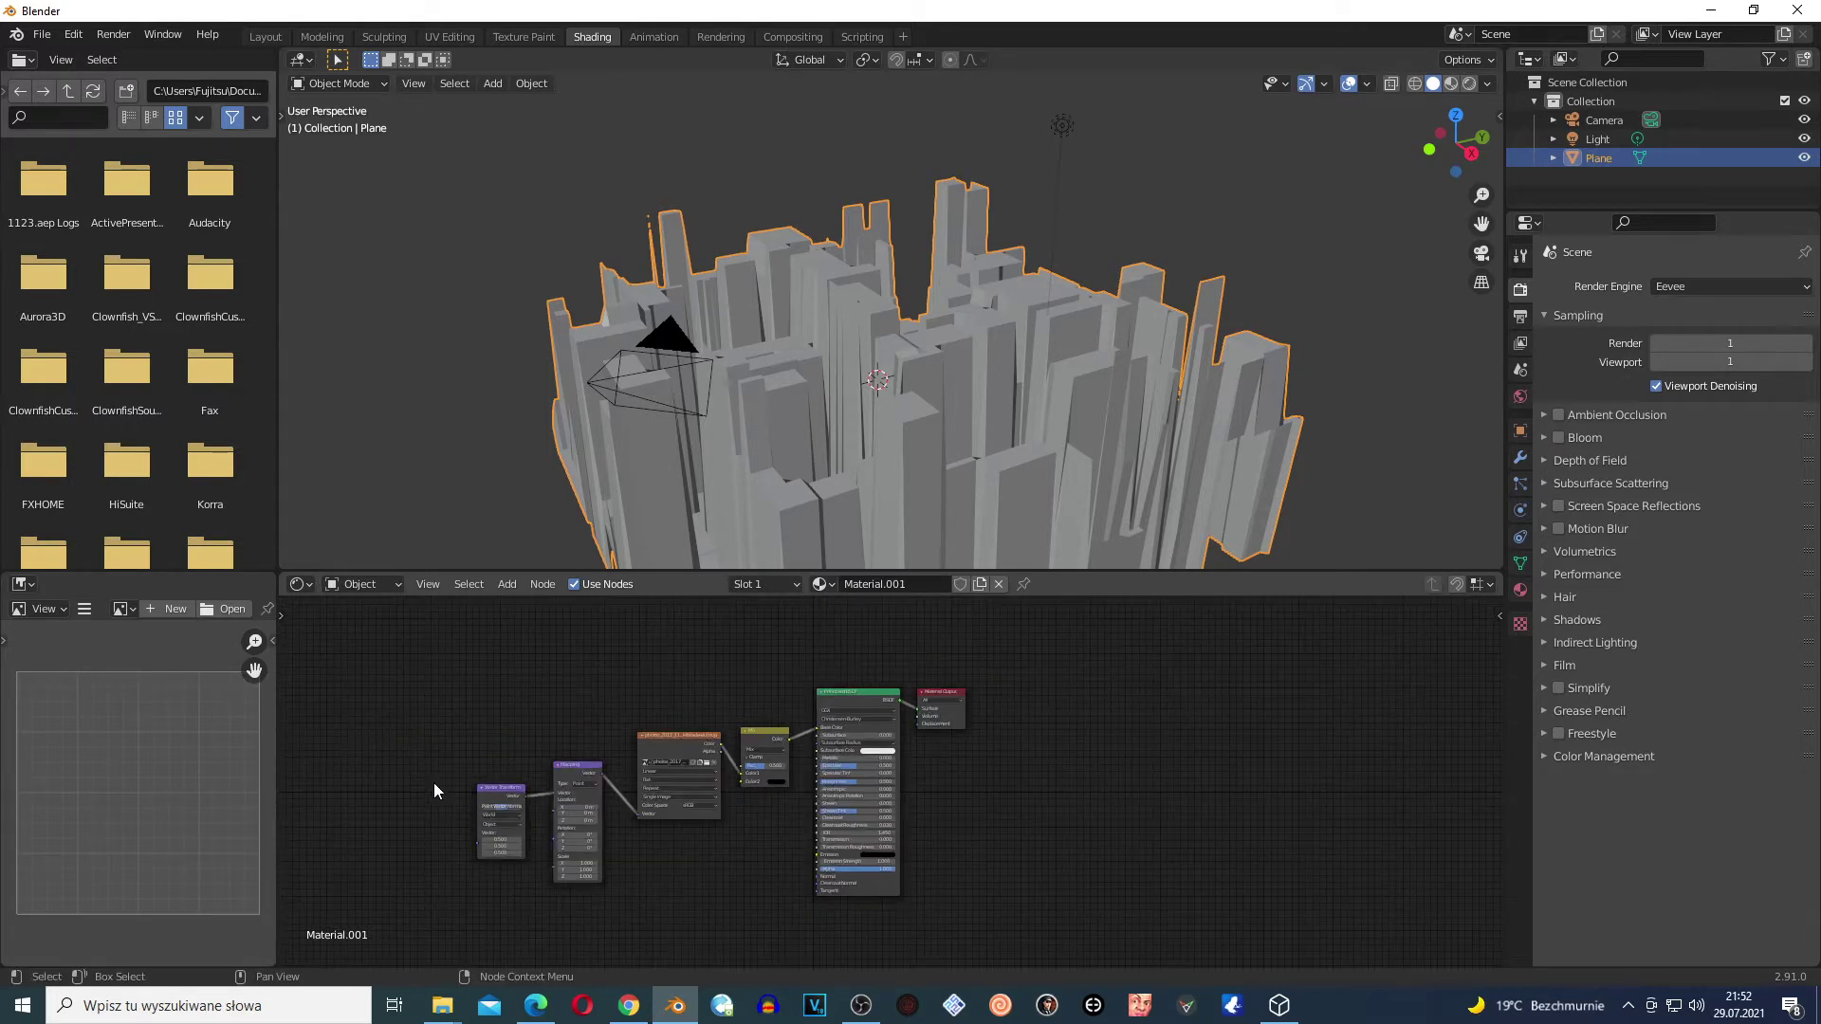
- Add a Texture Coordinate node at the left of the texture chain
key(shift+a)
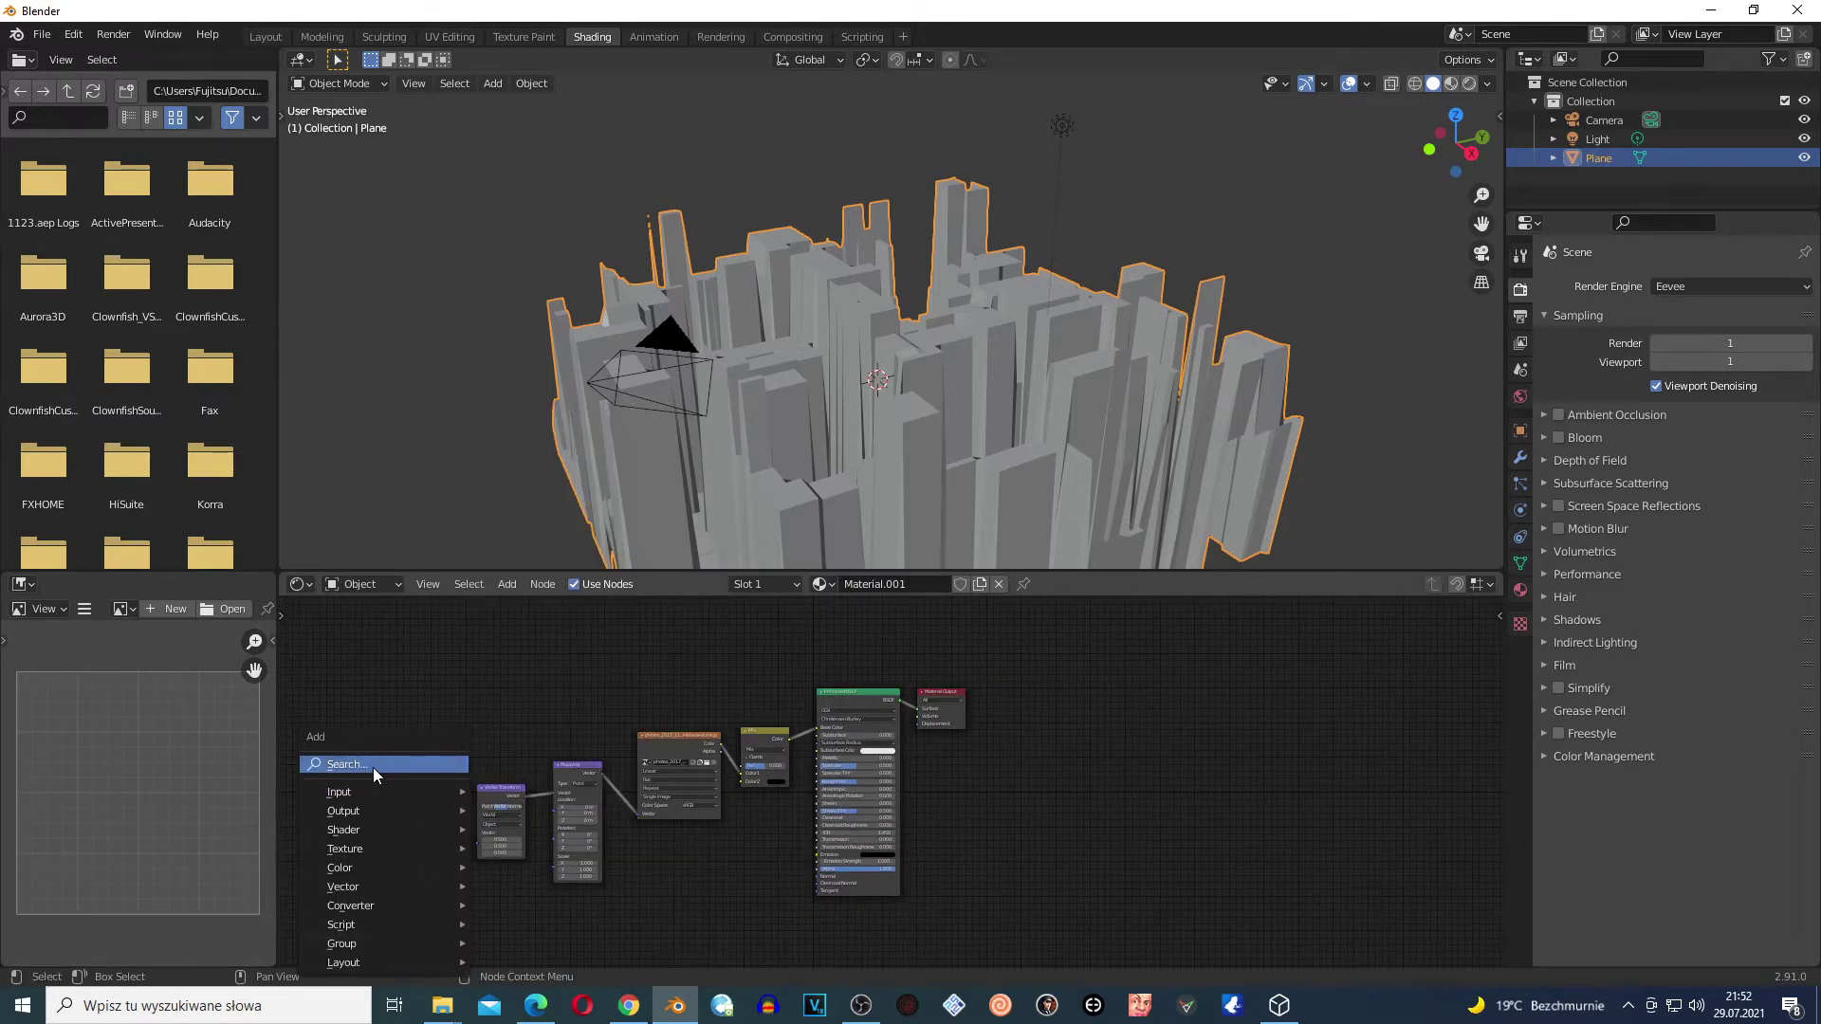
click(373, 766)
text(text)
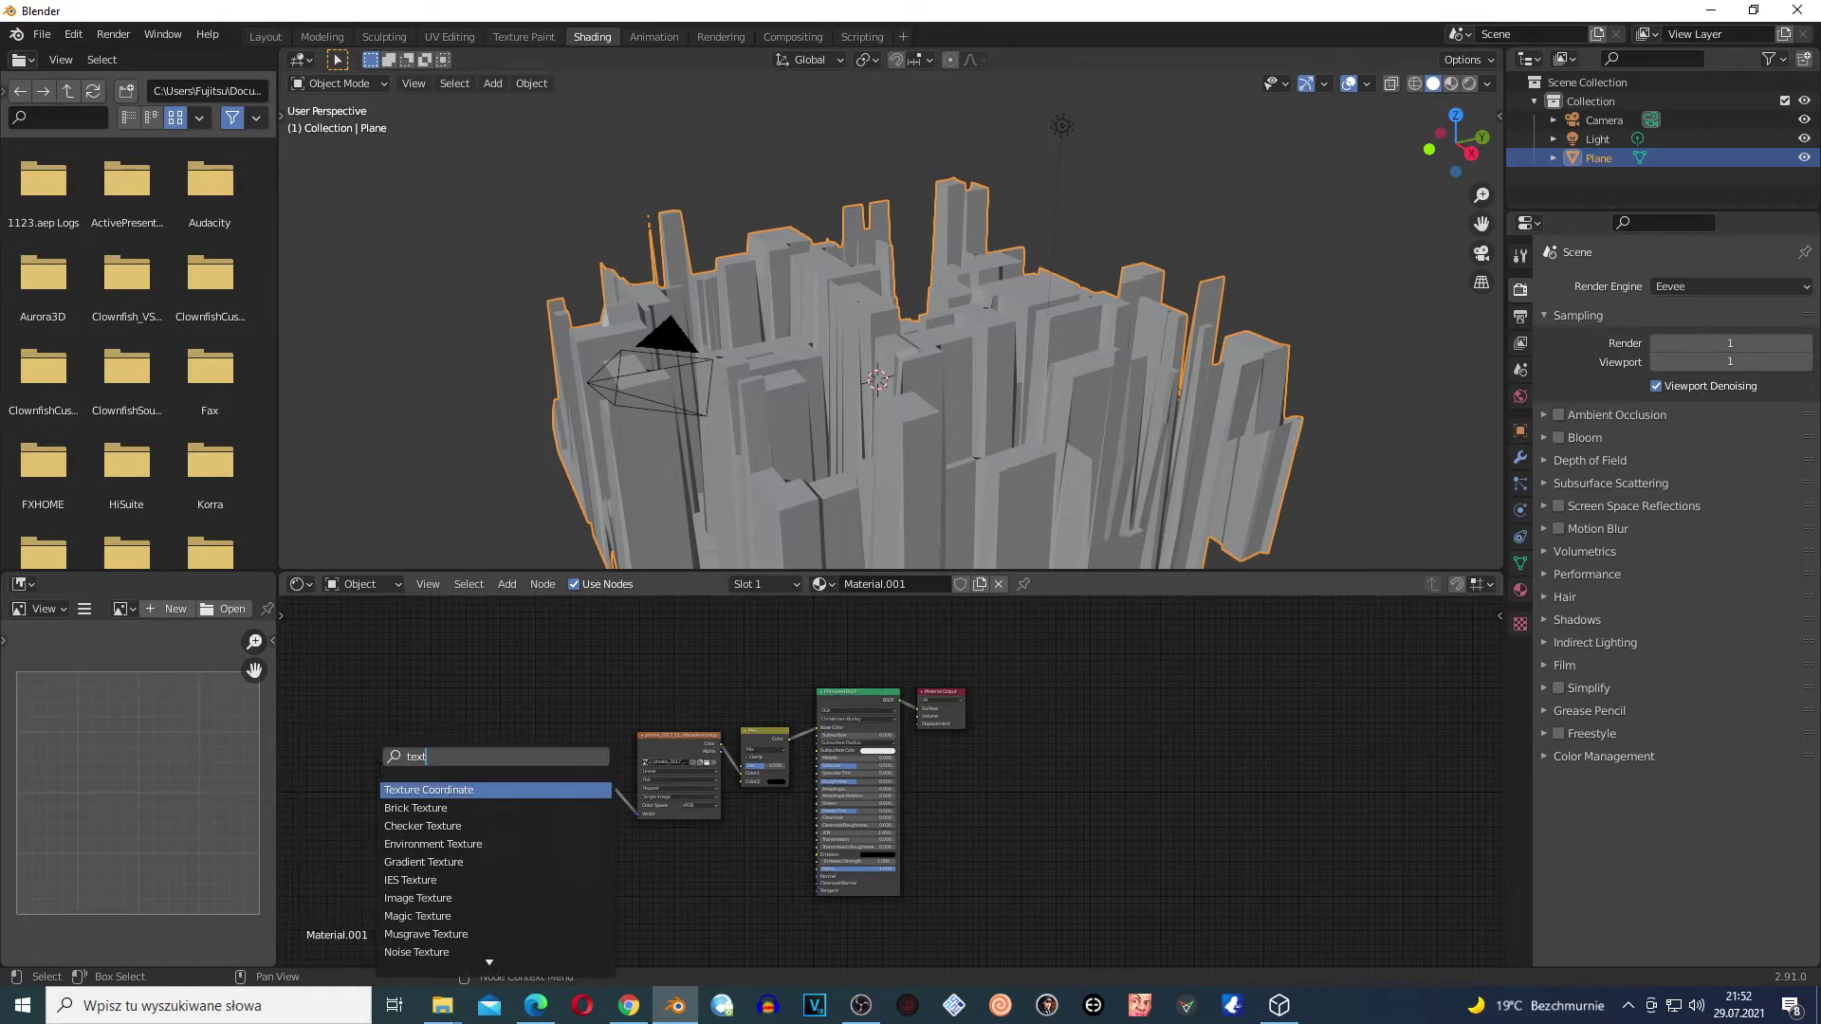
click(452, 791)
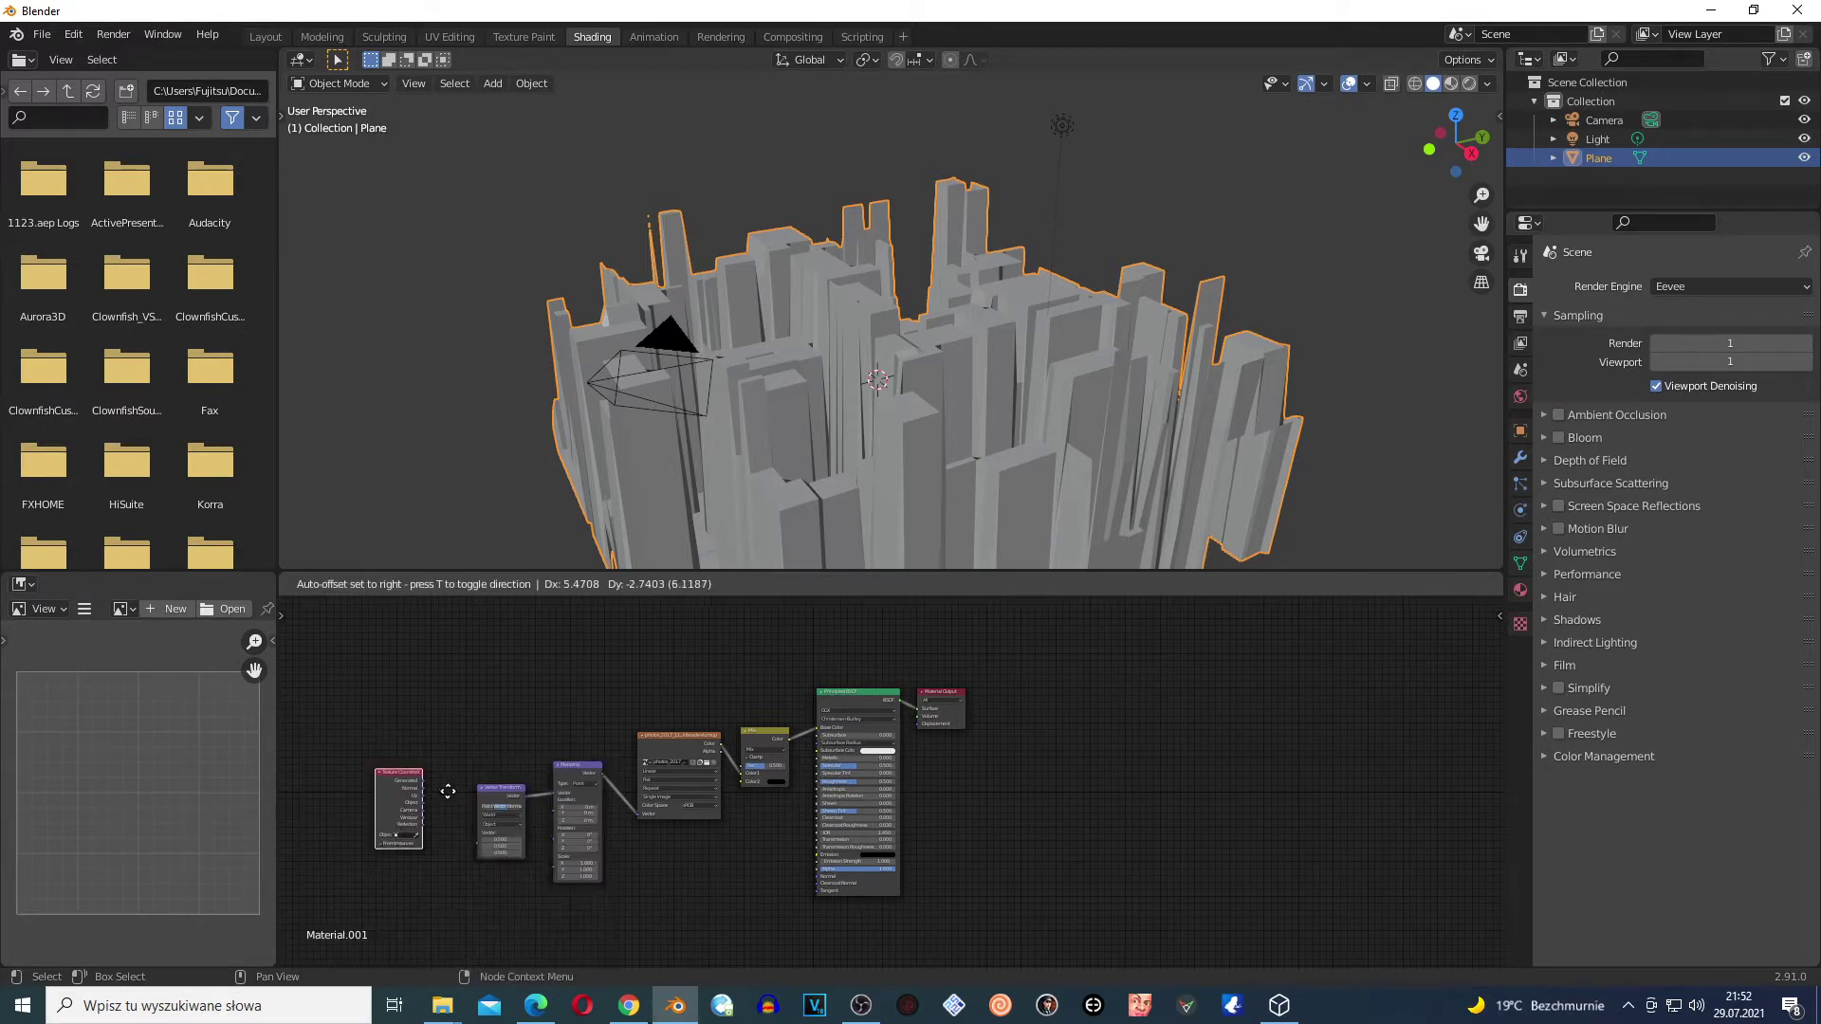
click(488, 825)
- Reposition the whole node tree and move the Image Texture node left and down
drag(378, 723, 1345, 953)
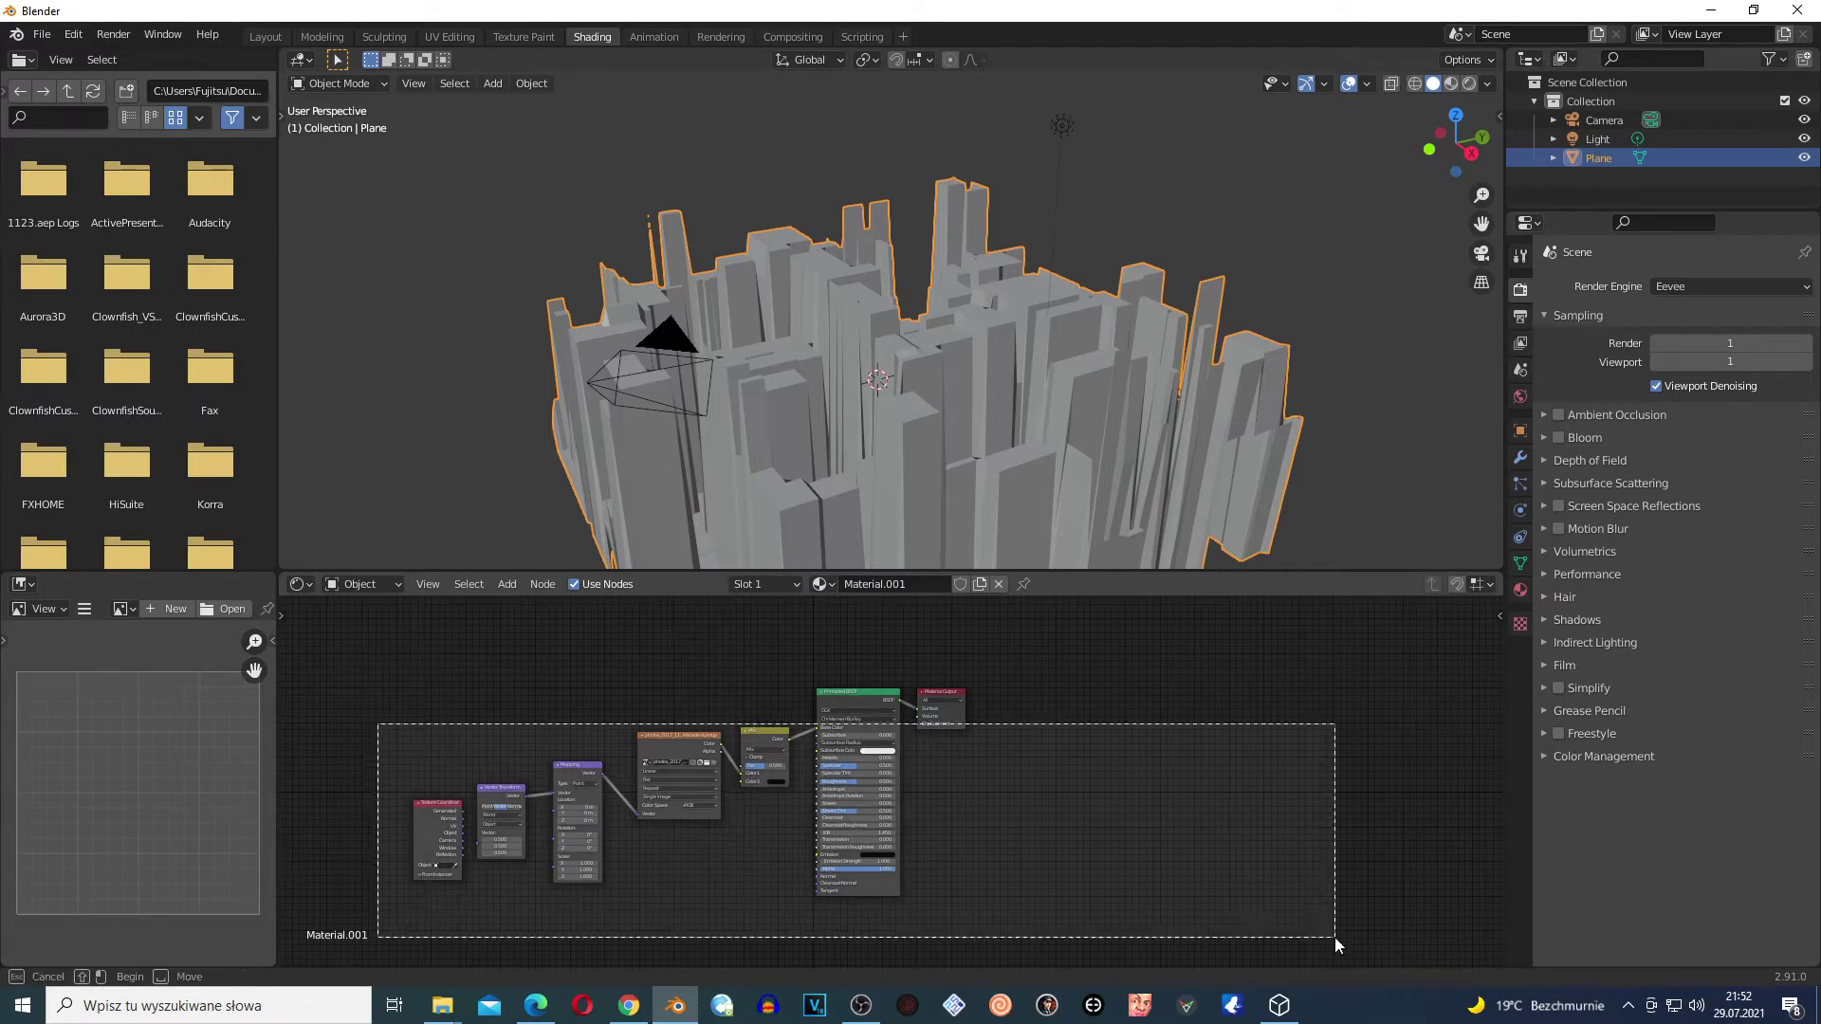
drag(435, 816, 611, 770)
click(610, 769)
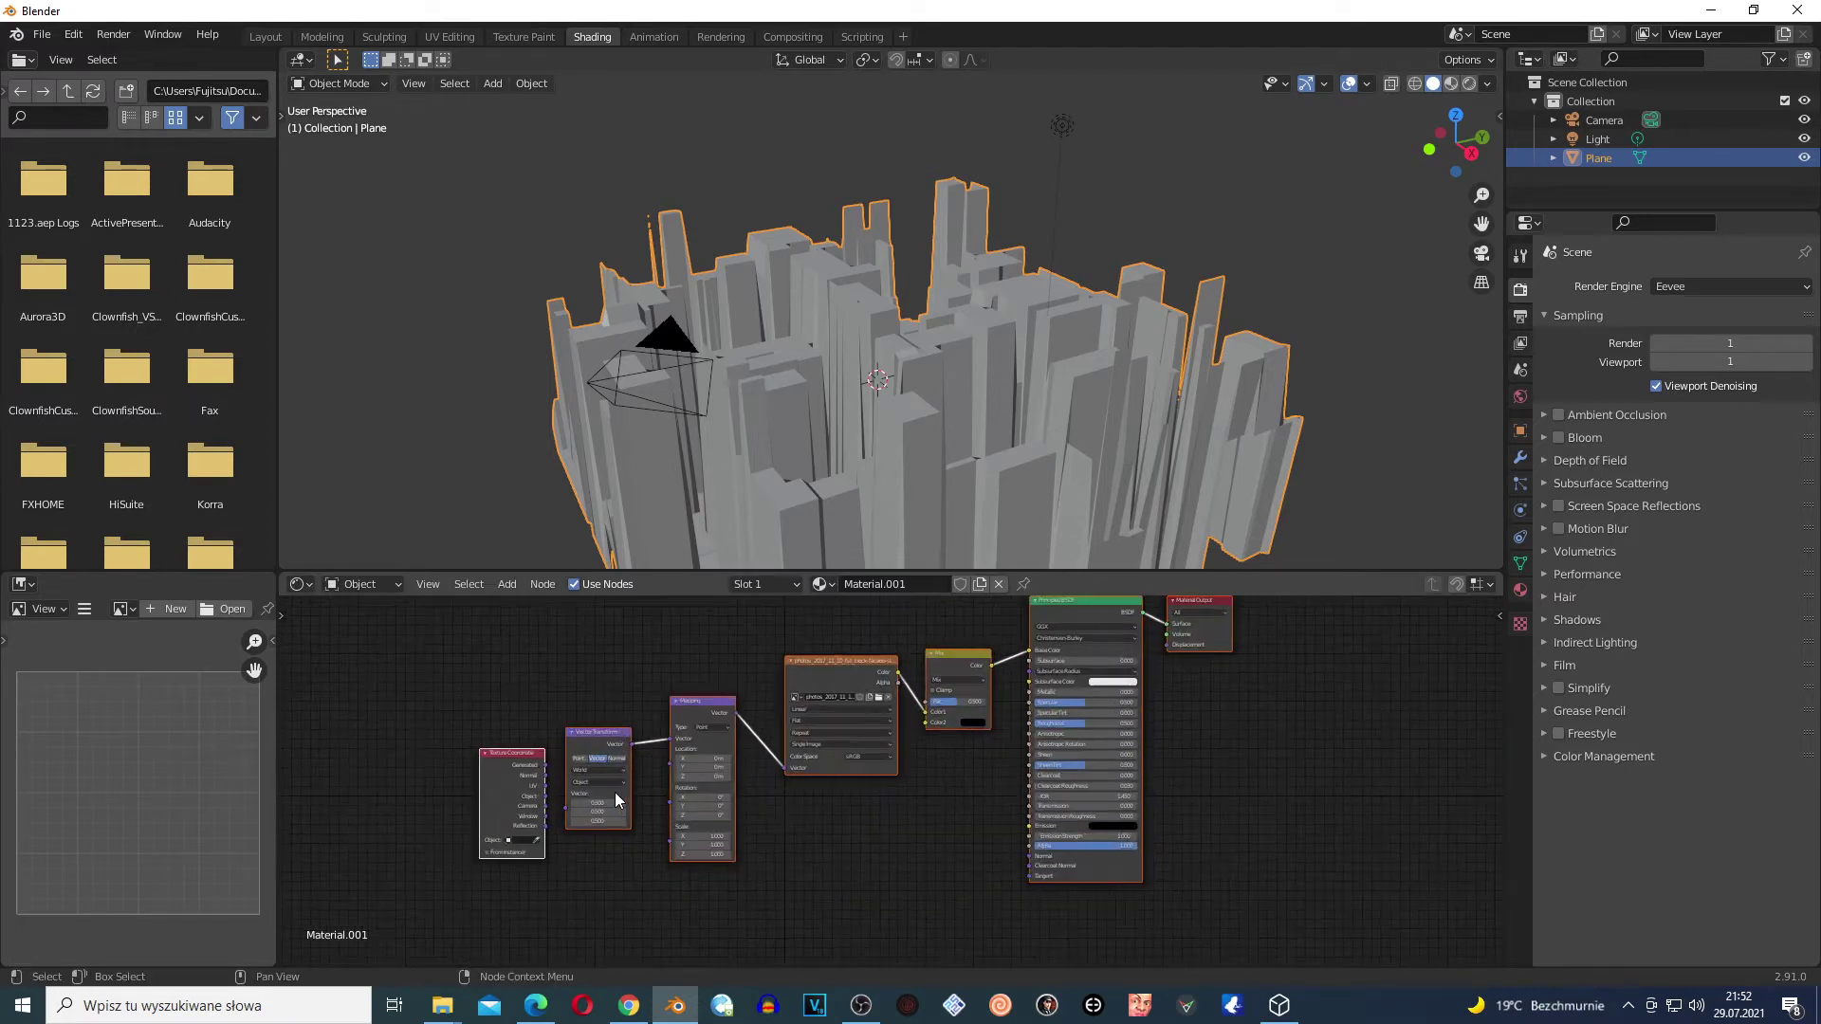
scroll(614, 792, up, 3)
mouse_move(385, 745)
mouse_down()
mouse_move(362, 780)
mouse_move(414, 794)
mouse_up()
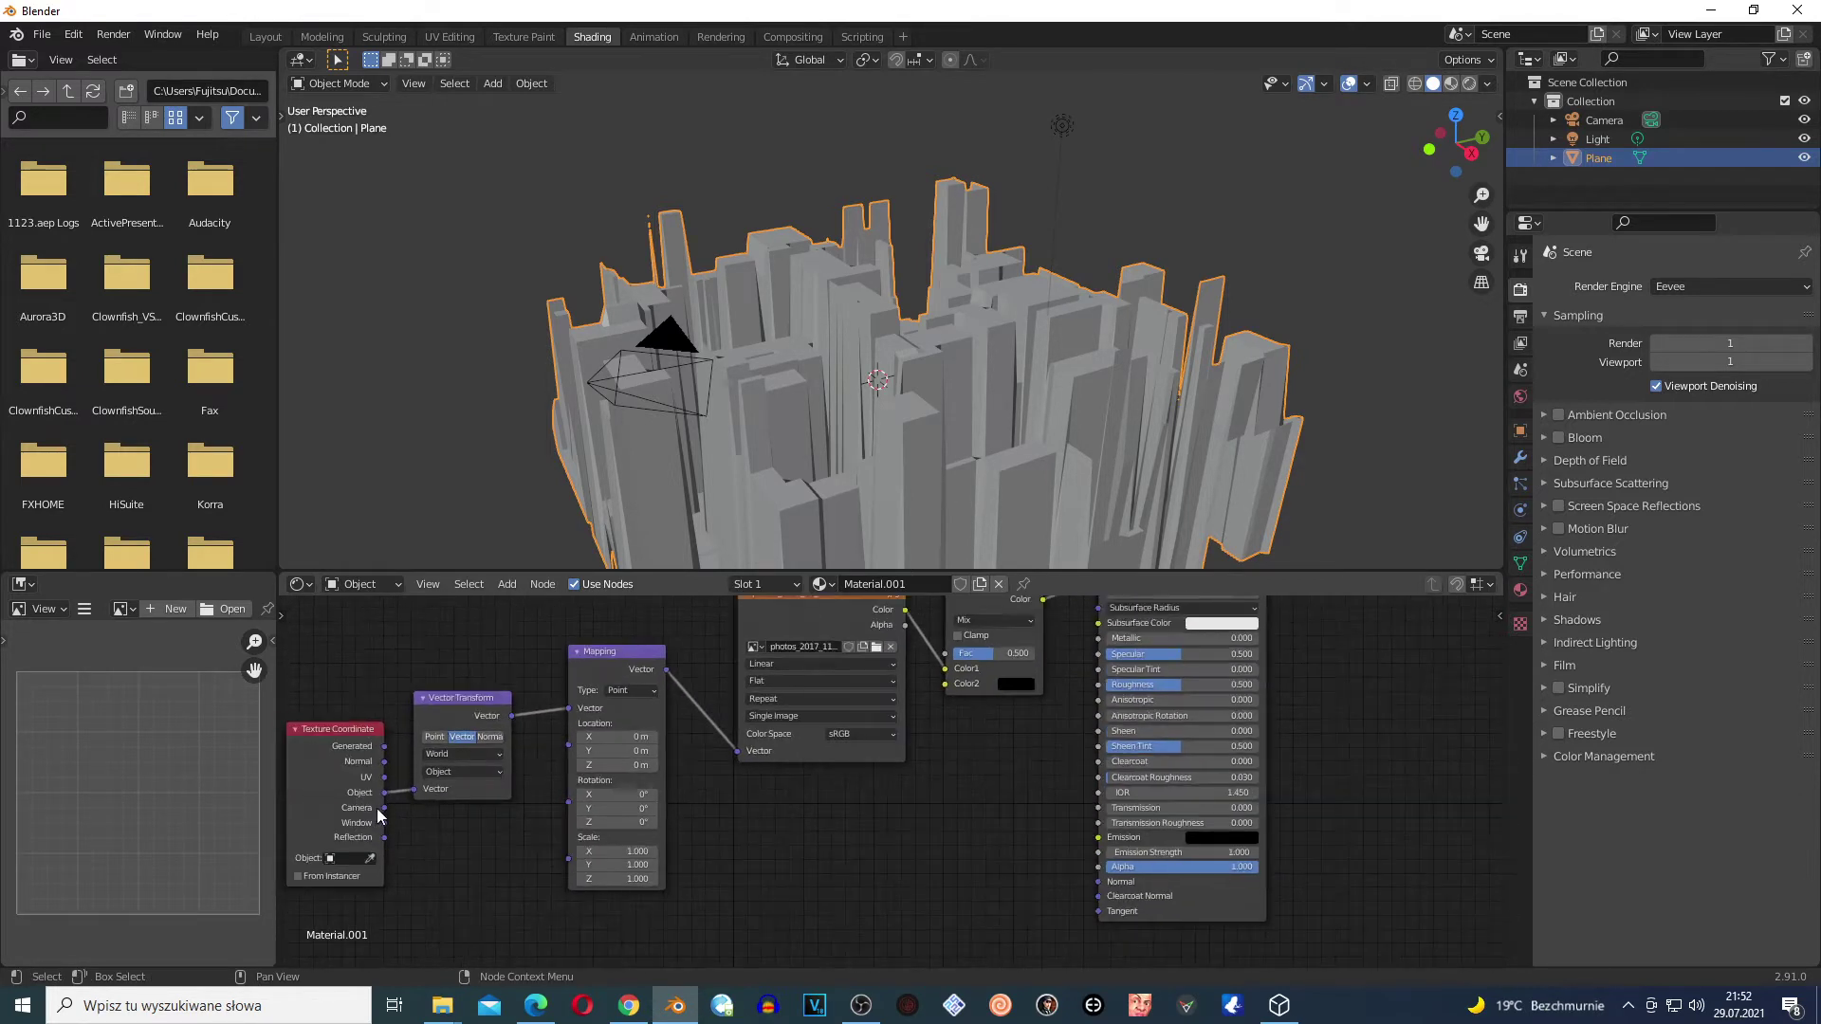
scroll(863, 656, up, 1)
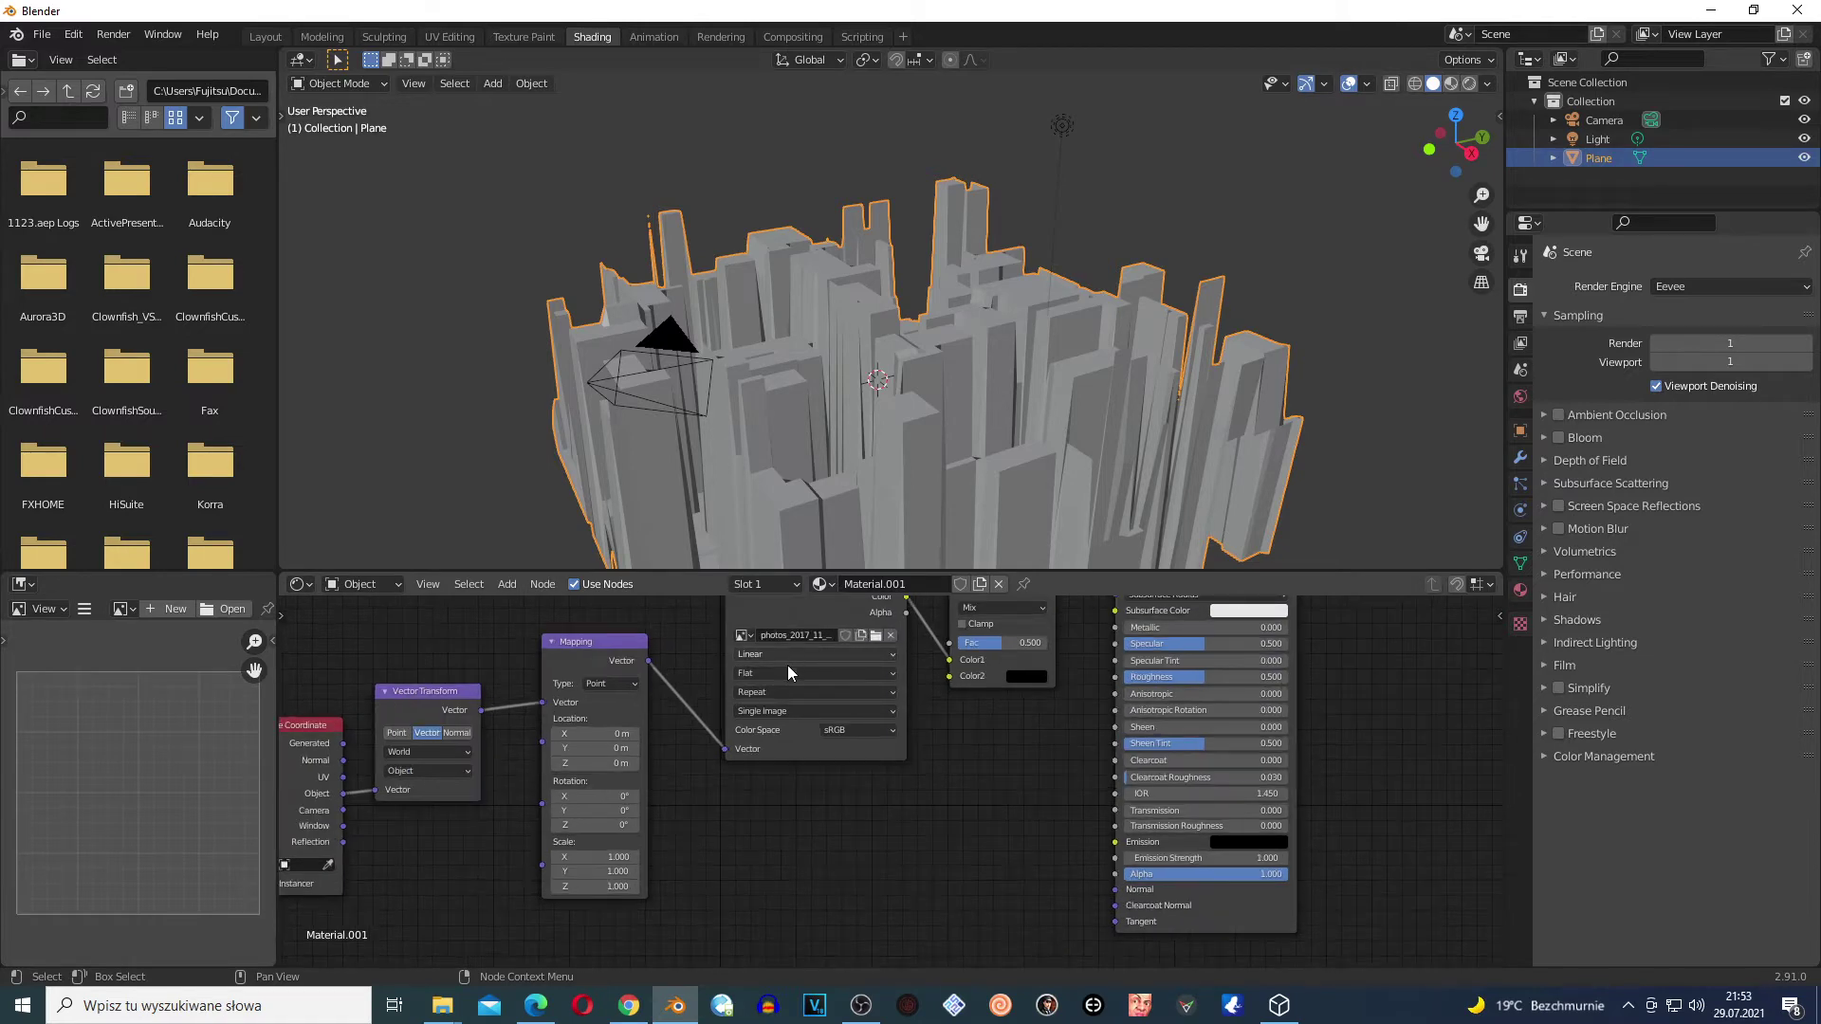
drag(770, 622, 737, 673)
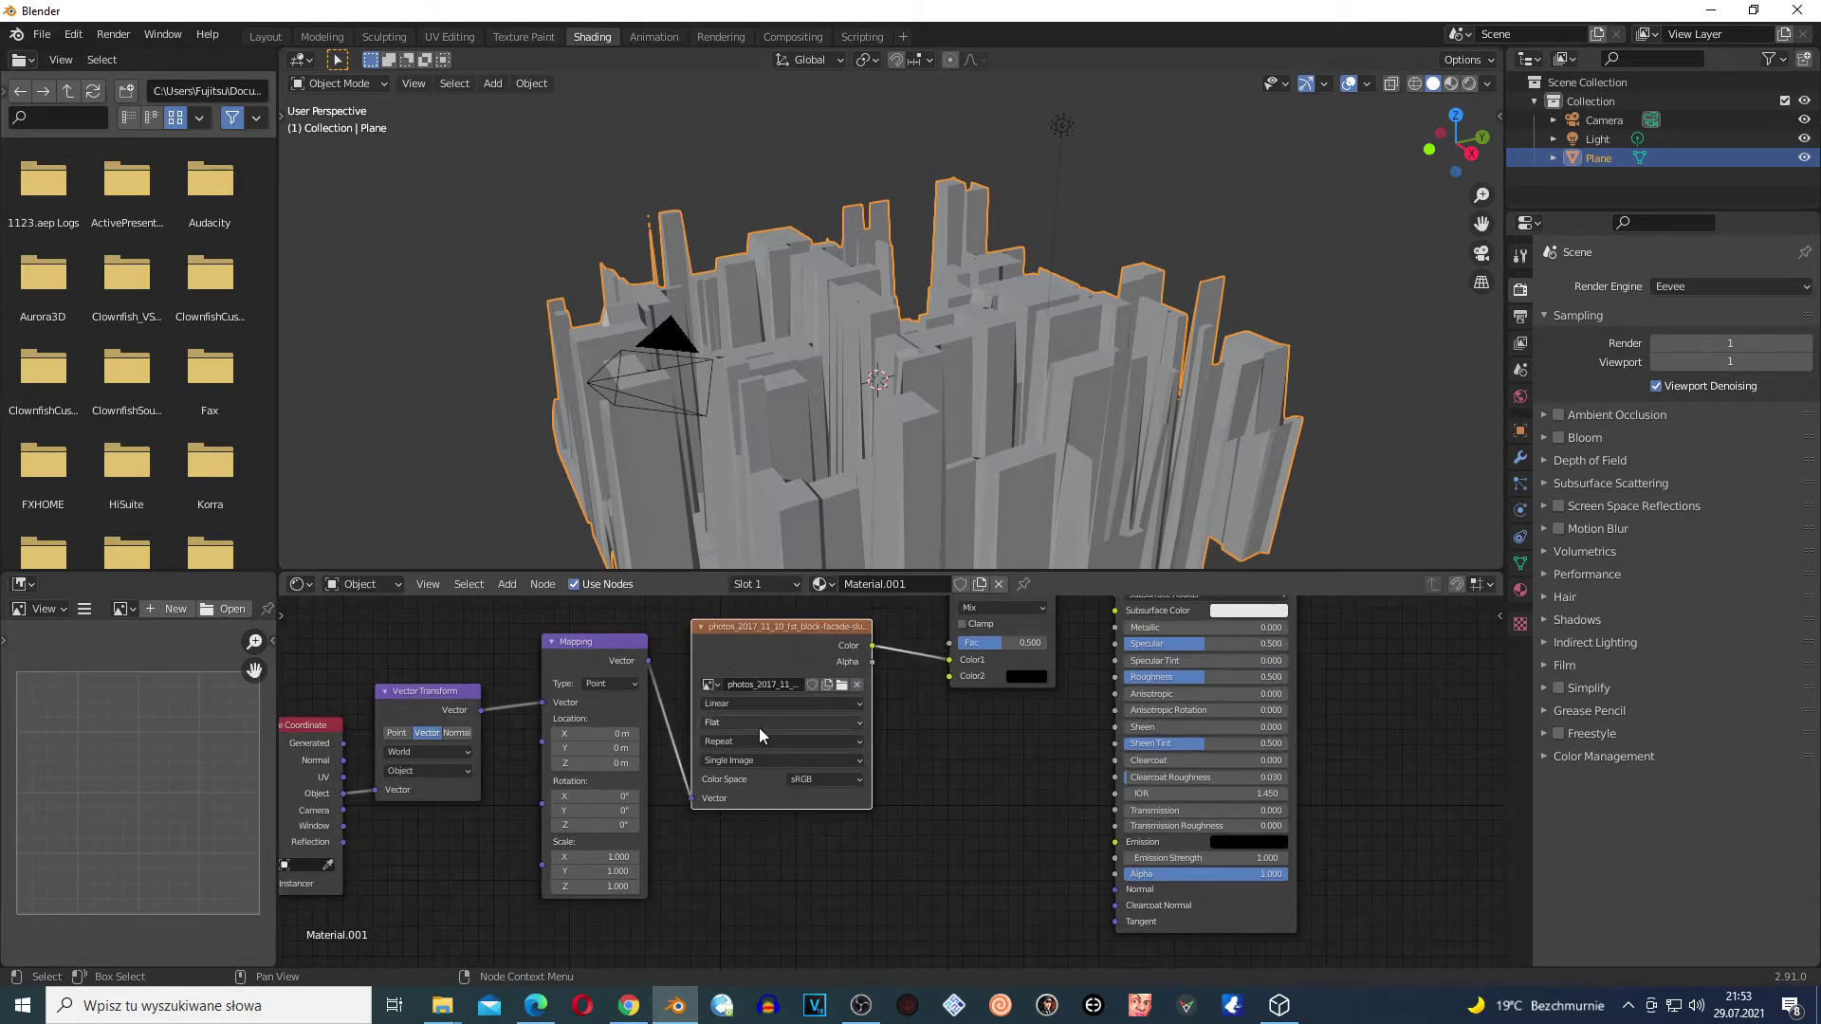
scroll(754, 723, up, 2)
- Set the façade image projection to Box and tidy the four texture-chain nodes
click(727, 706)
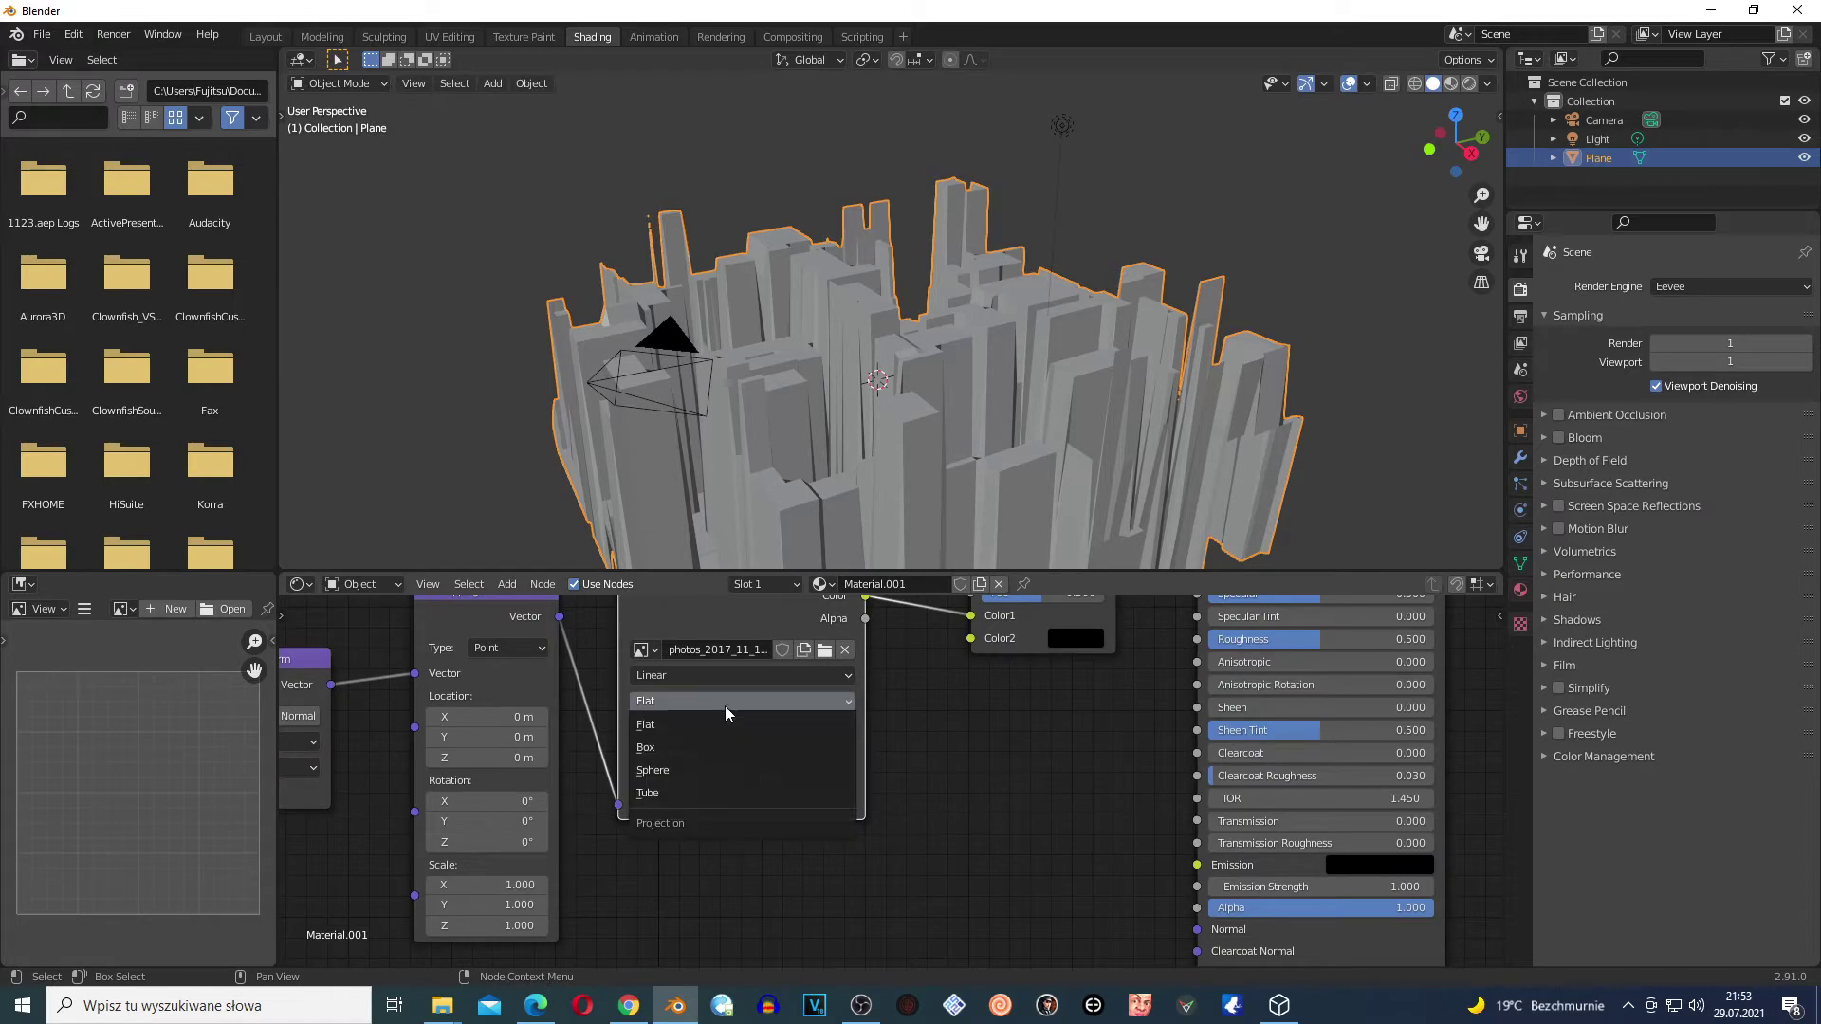
click(698, 751)
scroll(882, 833, down, 2)
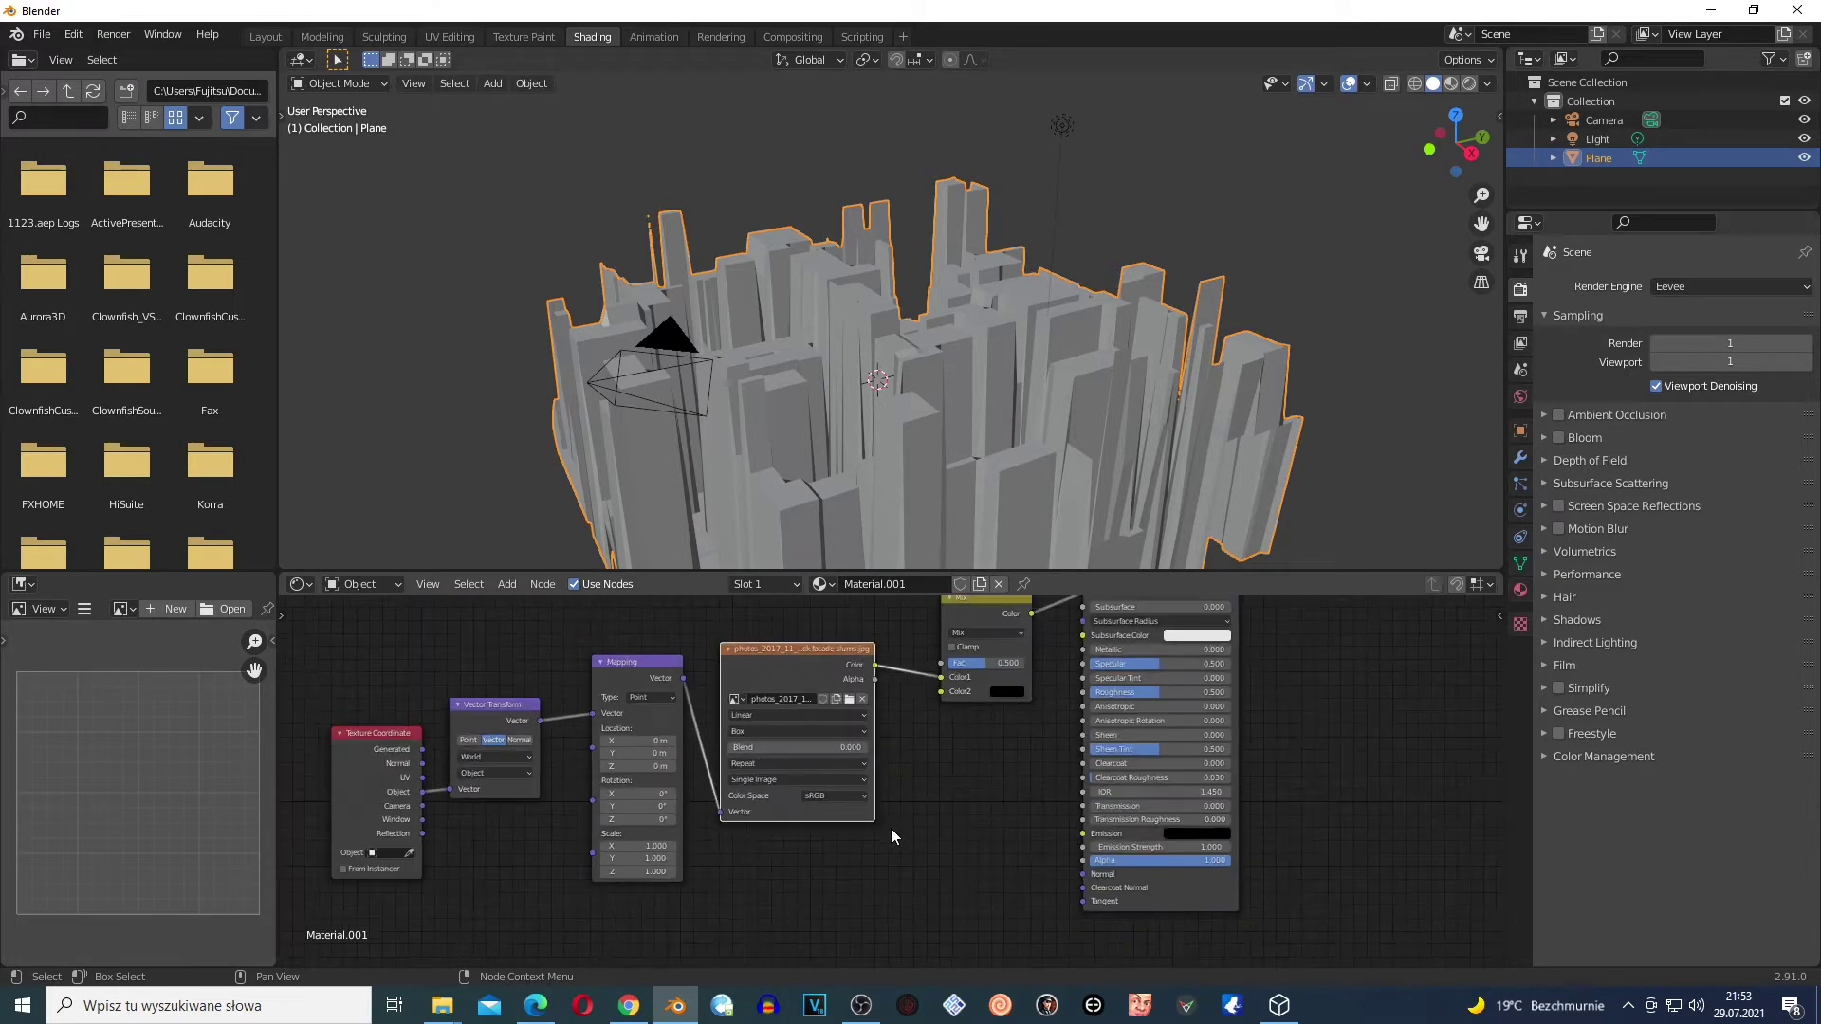
scroll(892, 828, down, 2)
drag(472, 646, 856, 834)
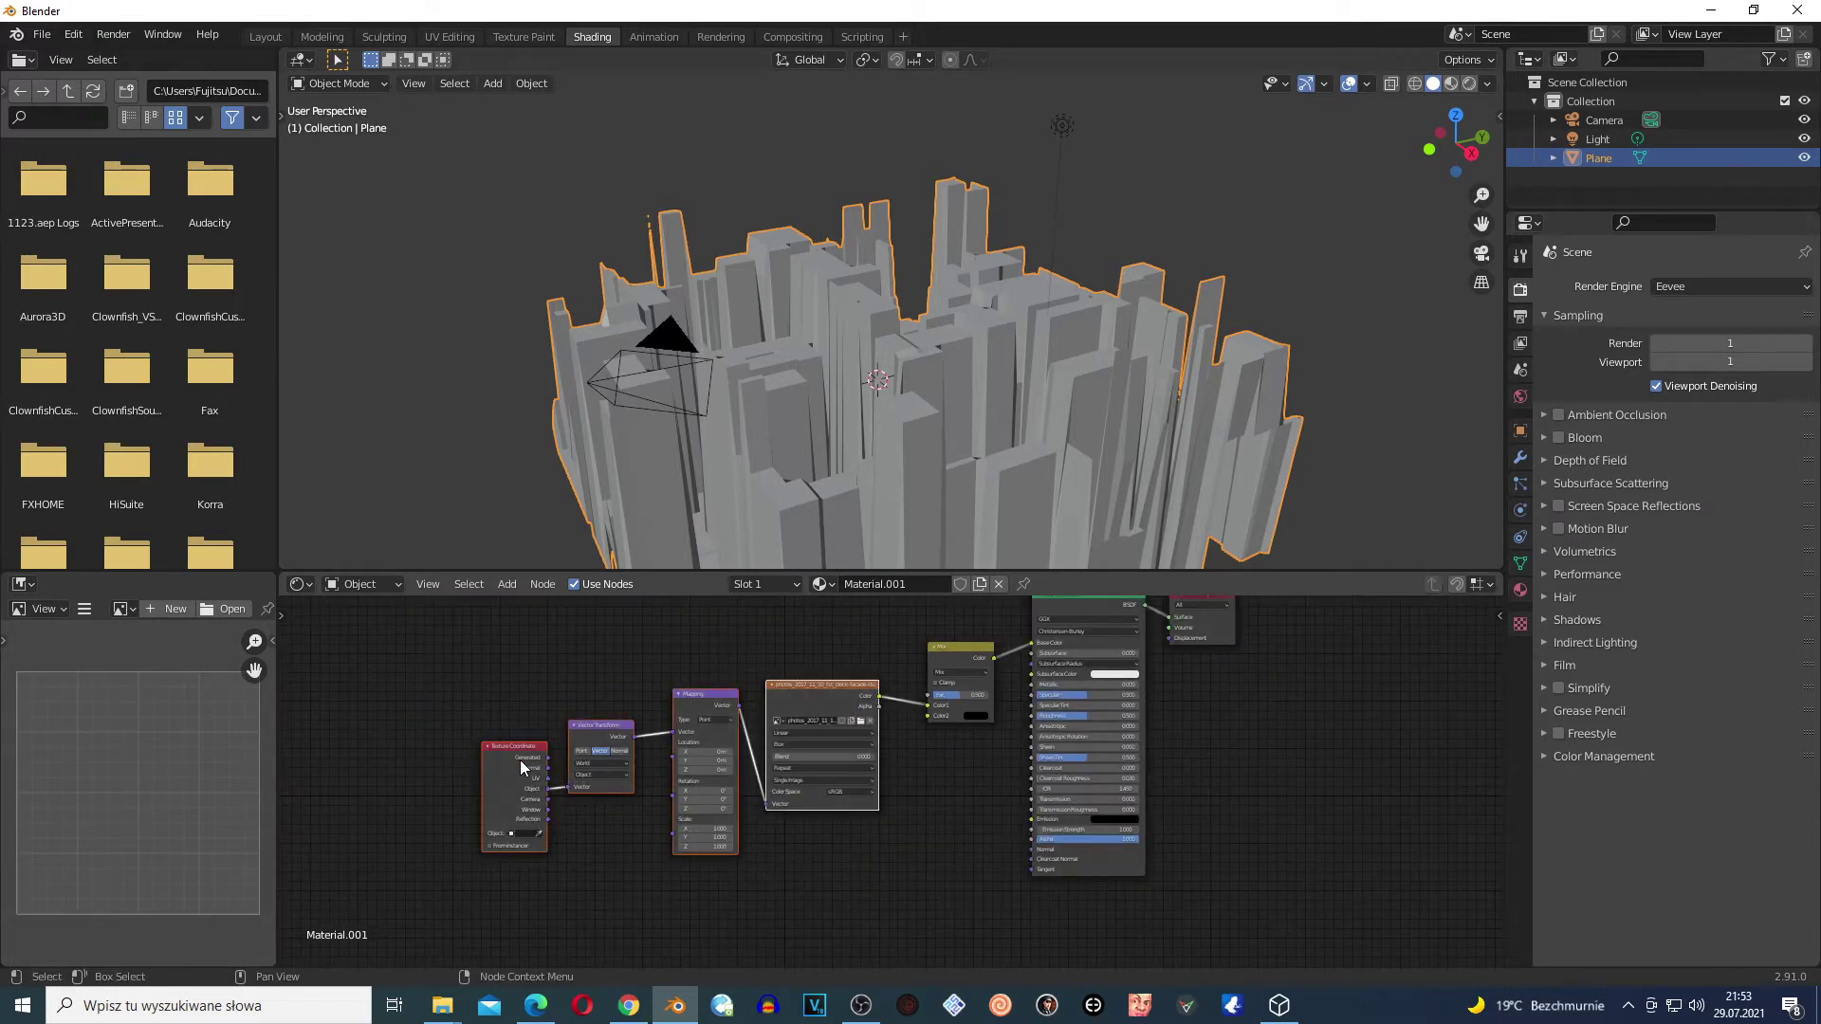
drag(519, 759, 478, 695)
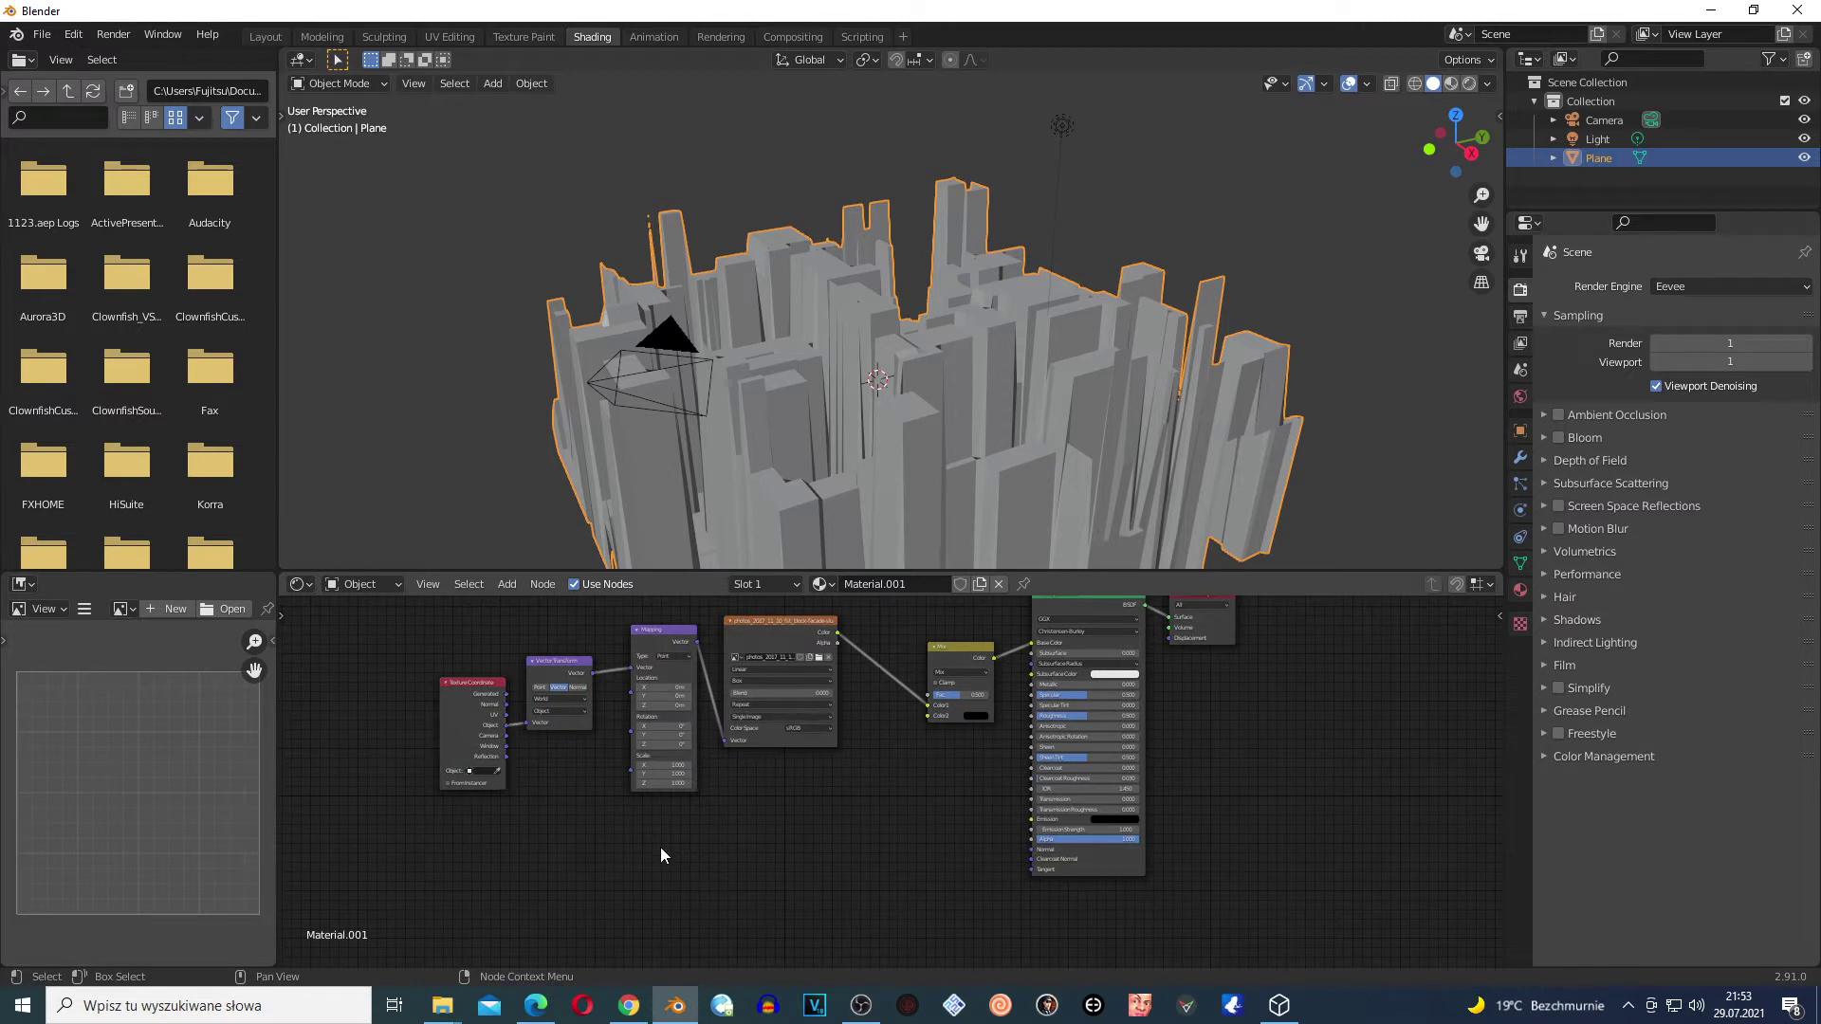
- Add a Geometry input node below the Mapping node
key(shift+a)
click(596, 765)
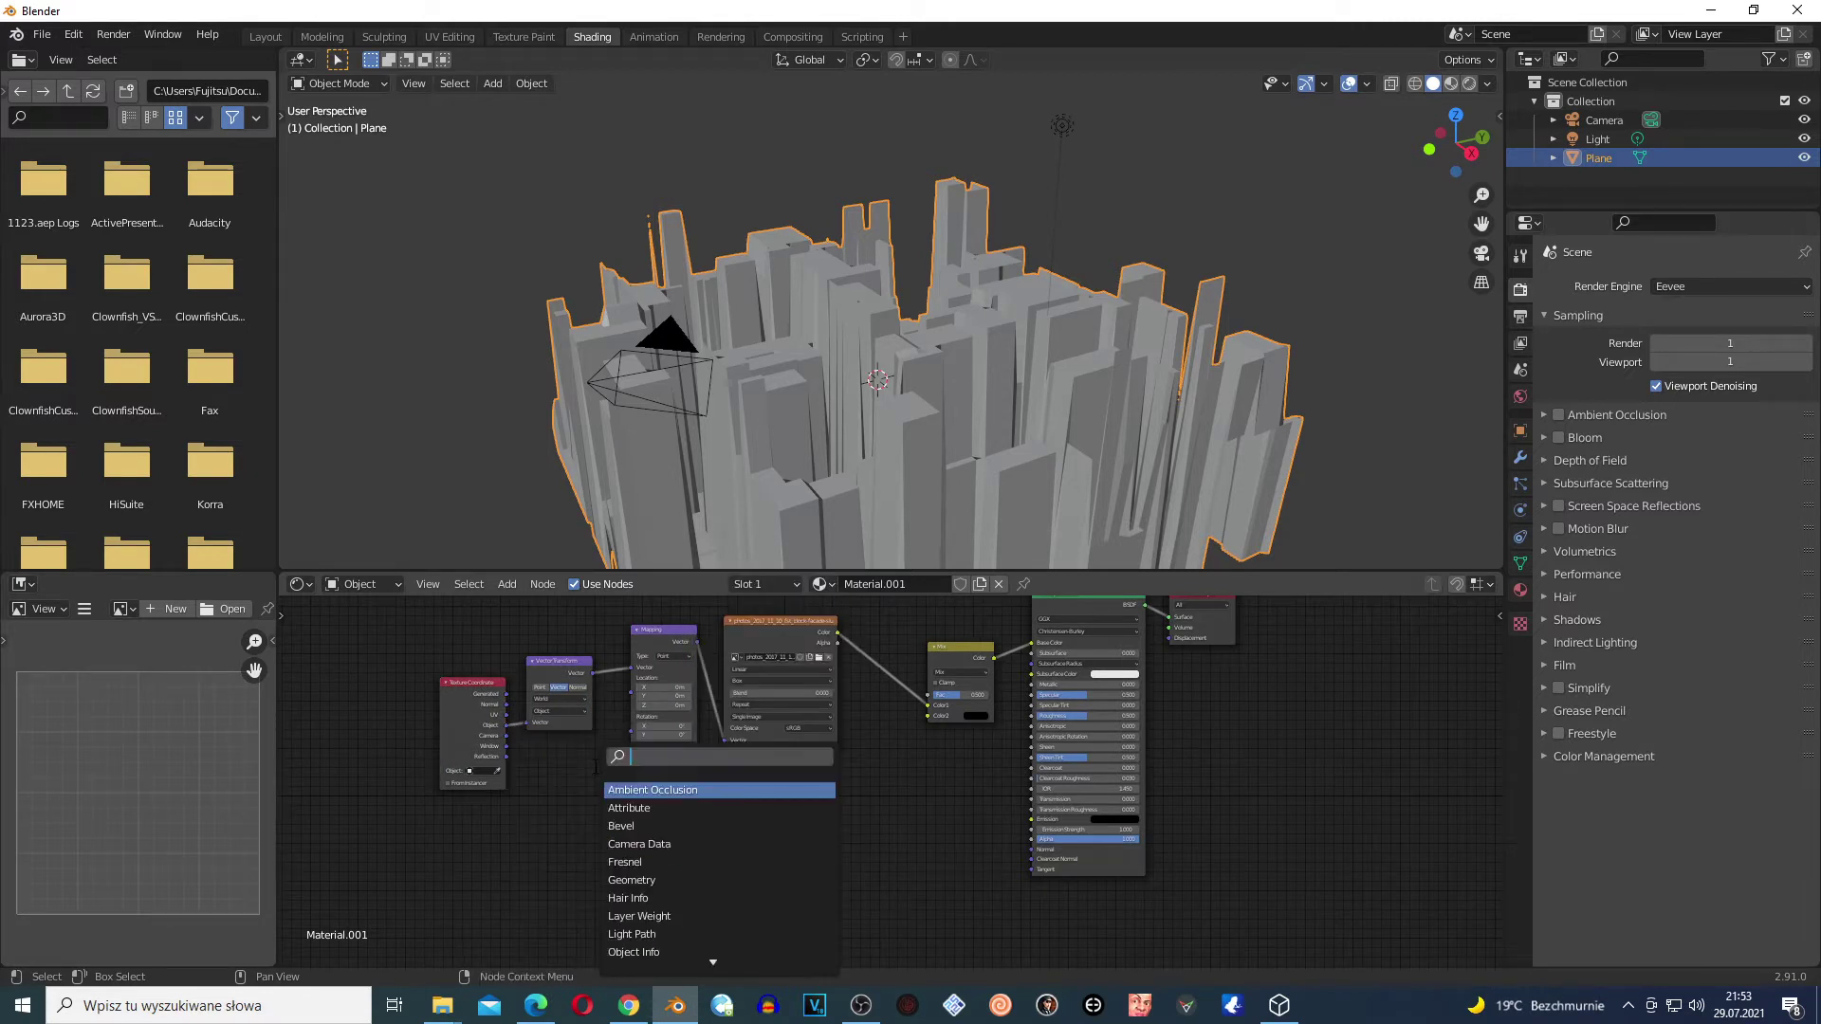
text(geo)
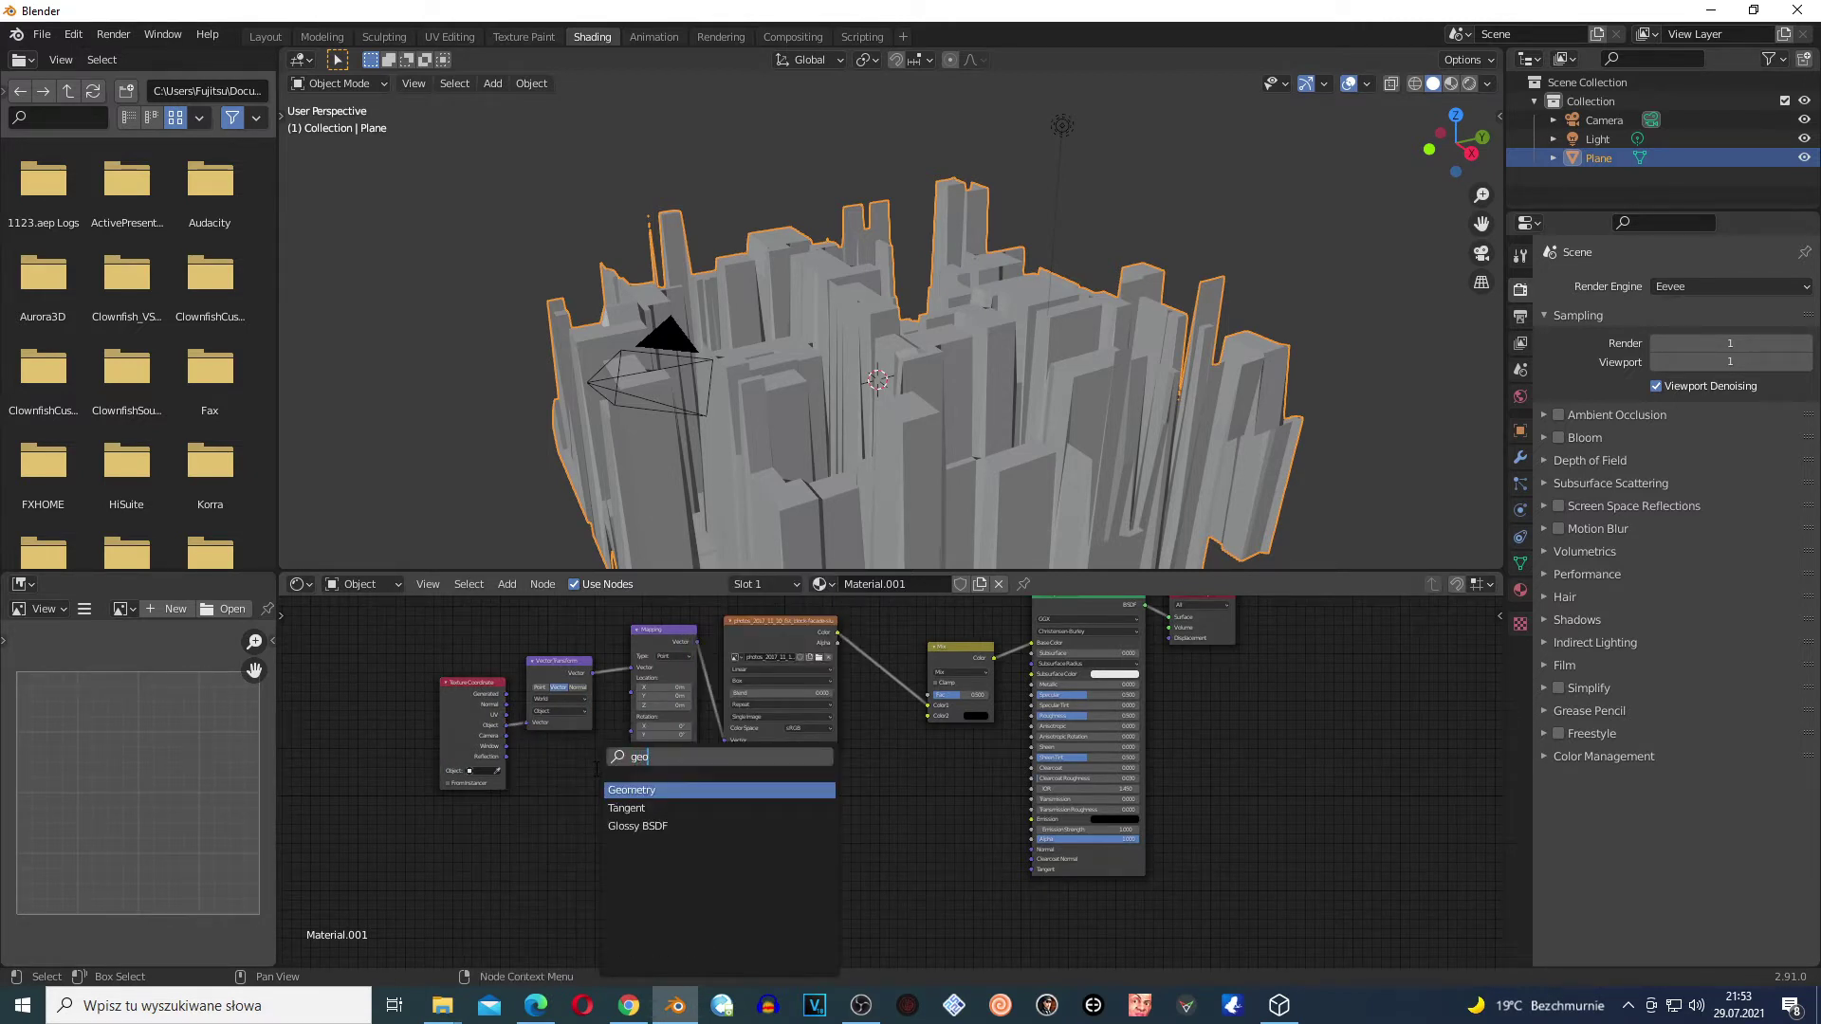
text(m)
click(658, 790)
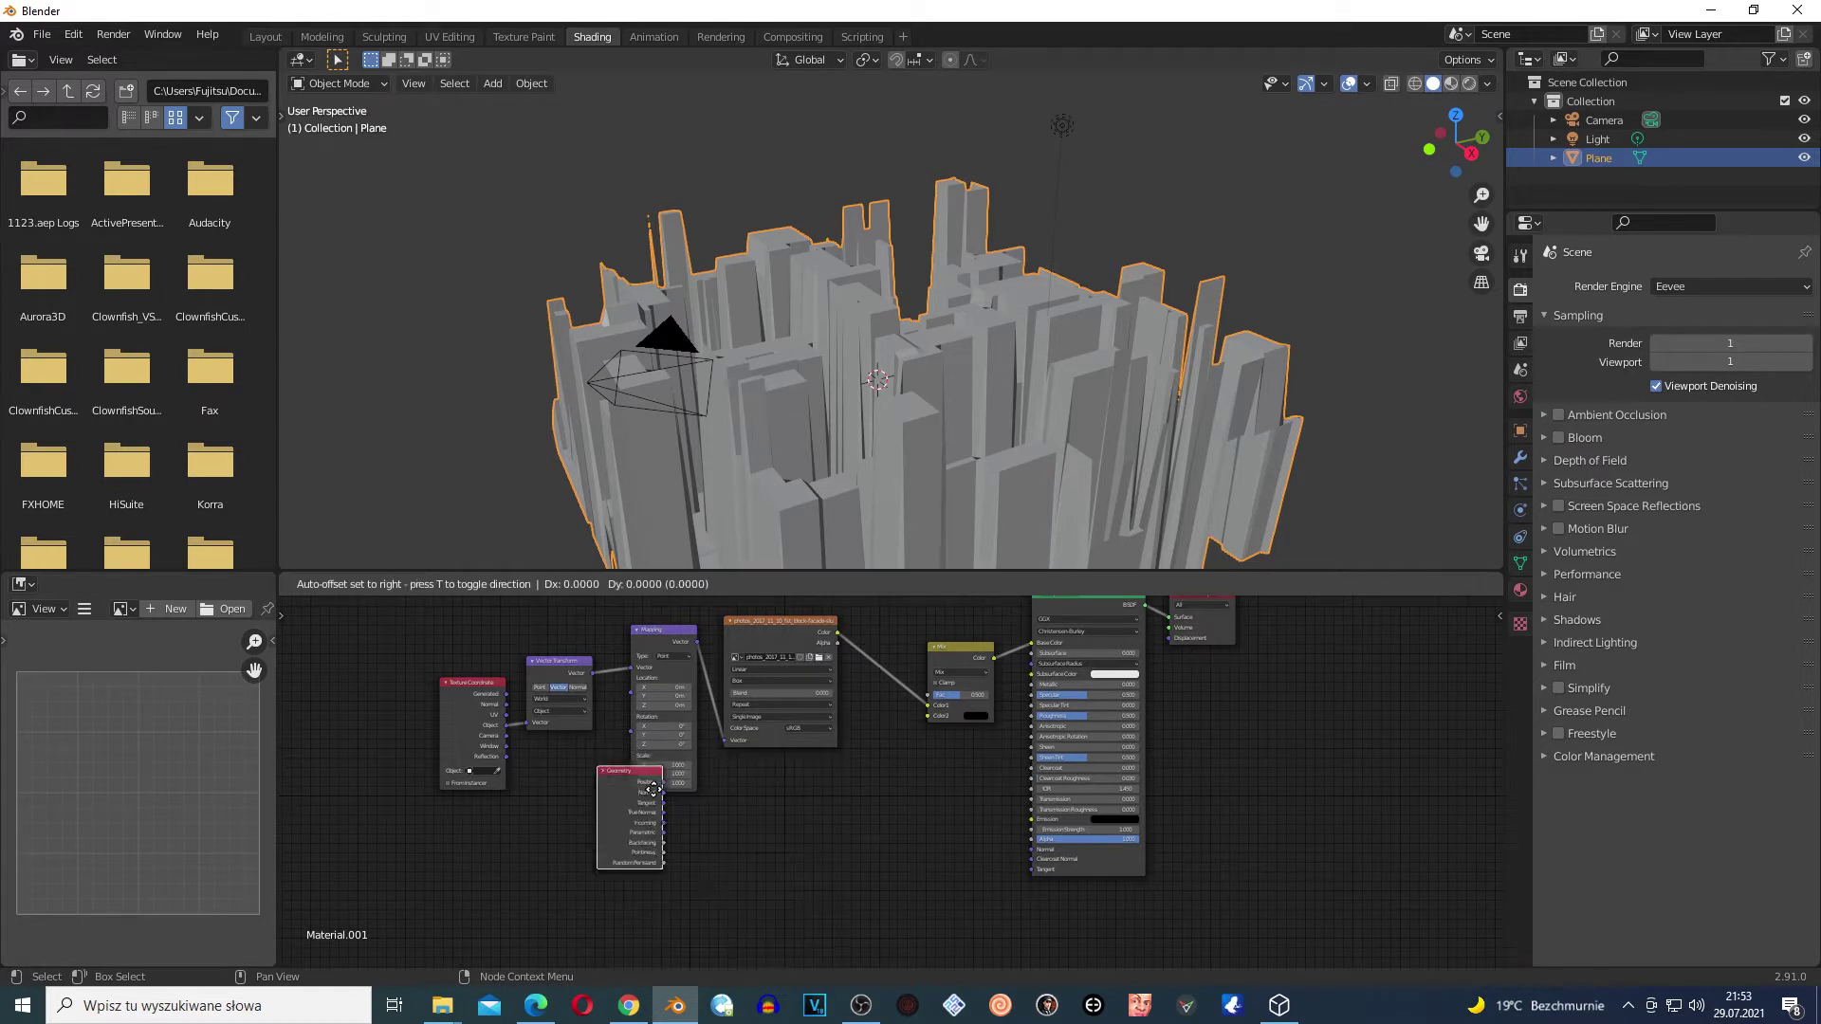
click(698, 826)
- Add a Vector Math node set to Dot Product, fed by the Geometry Normal
key(shift+a)
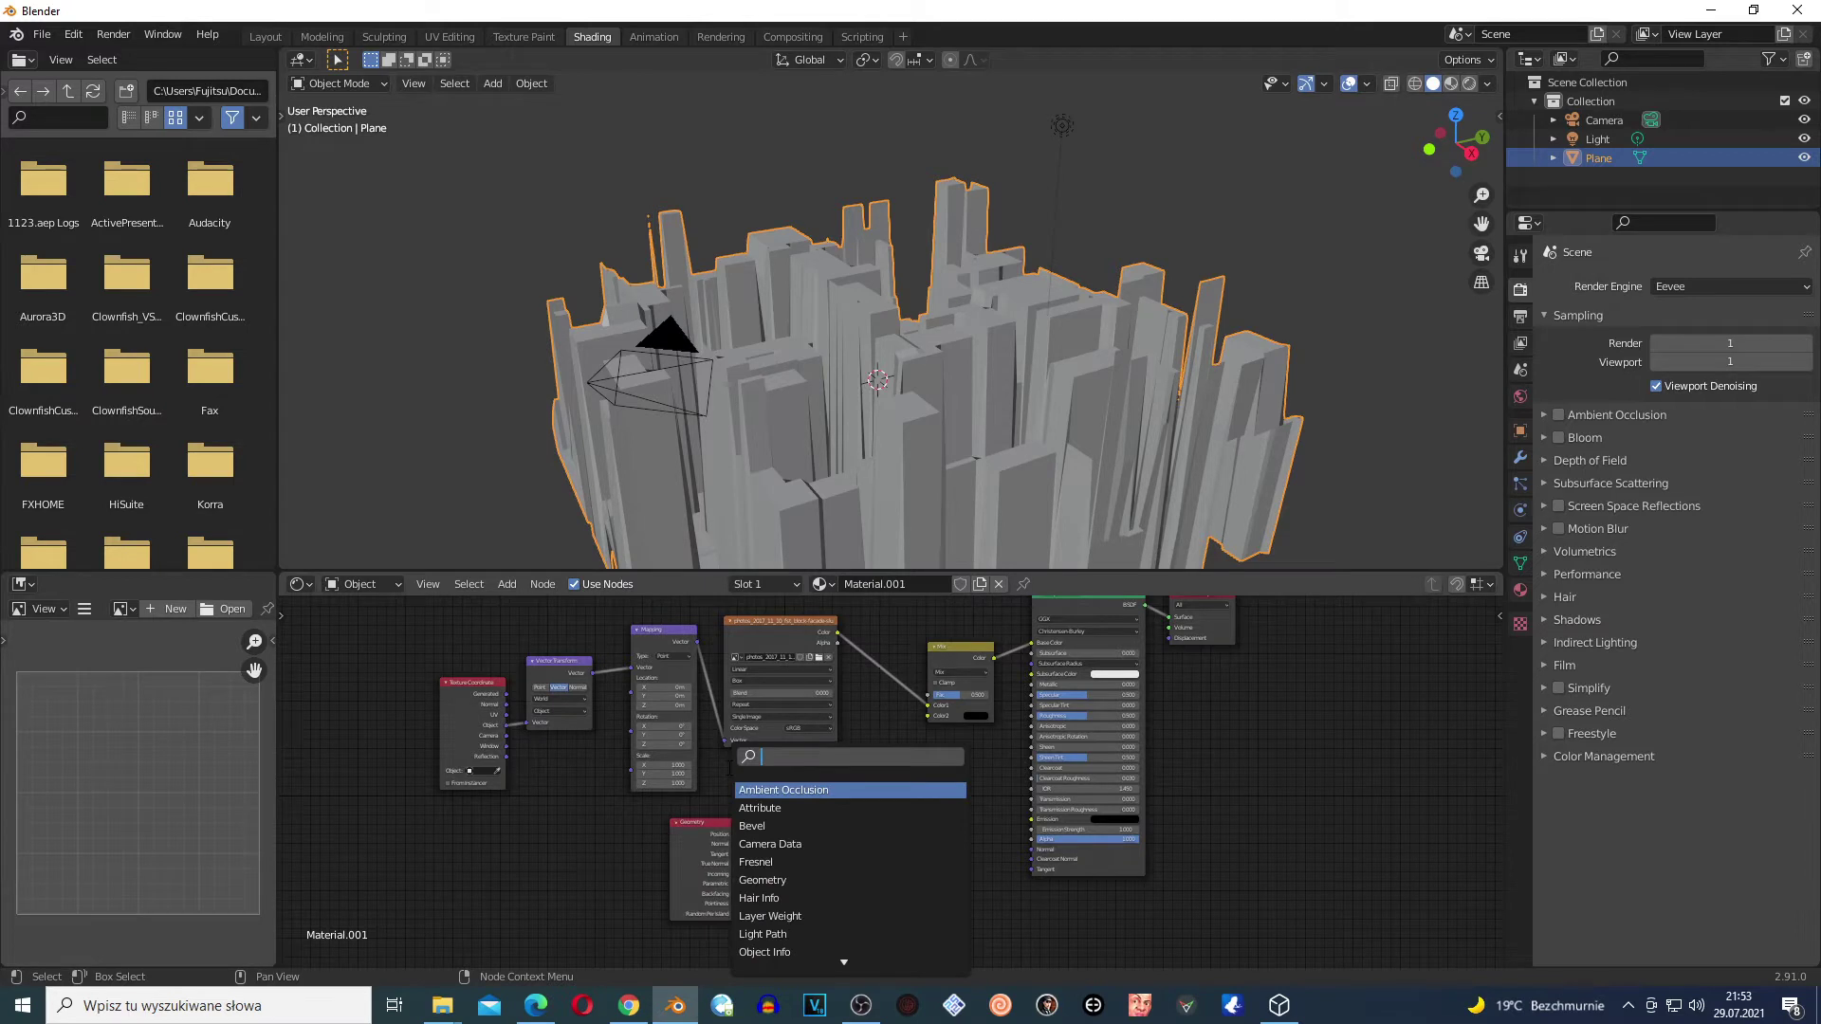
text(vector)
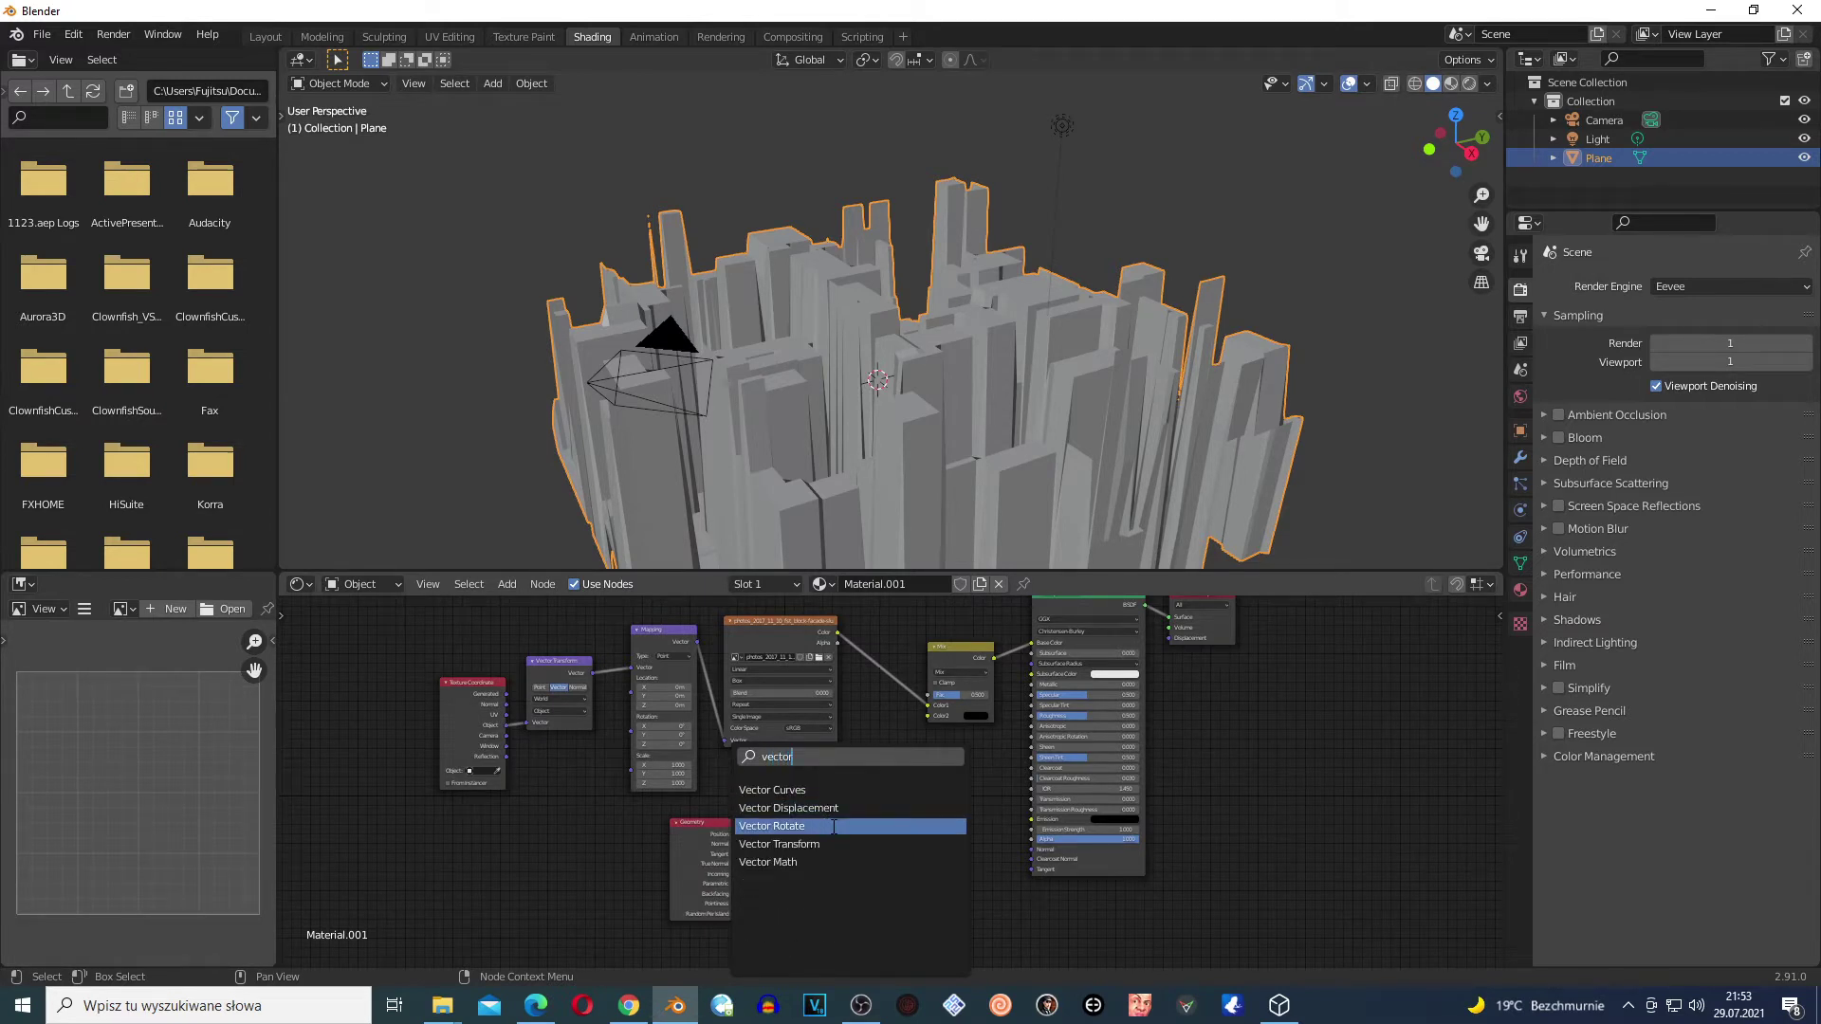
click(839, 862)
click(866, 867)
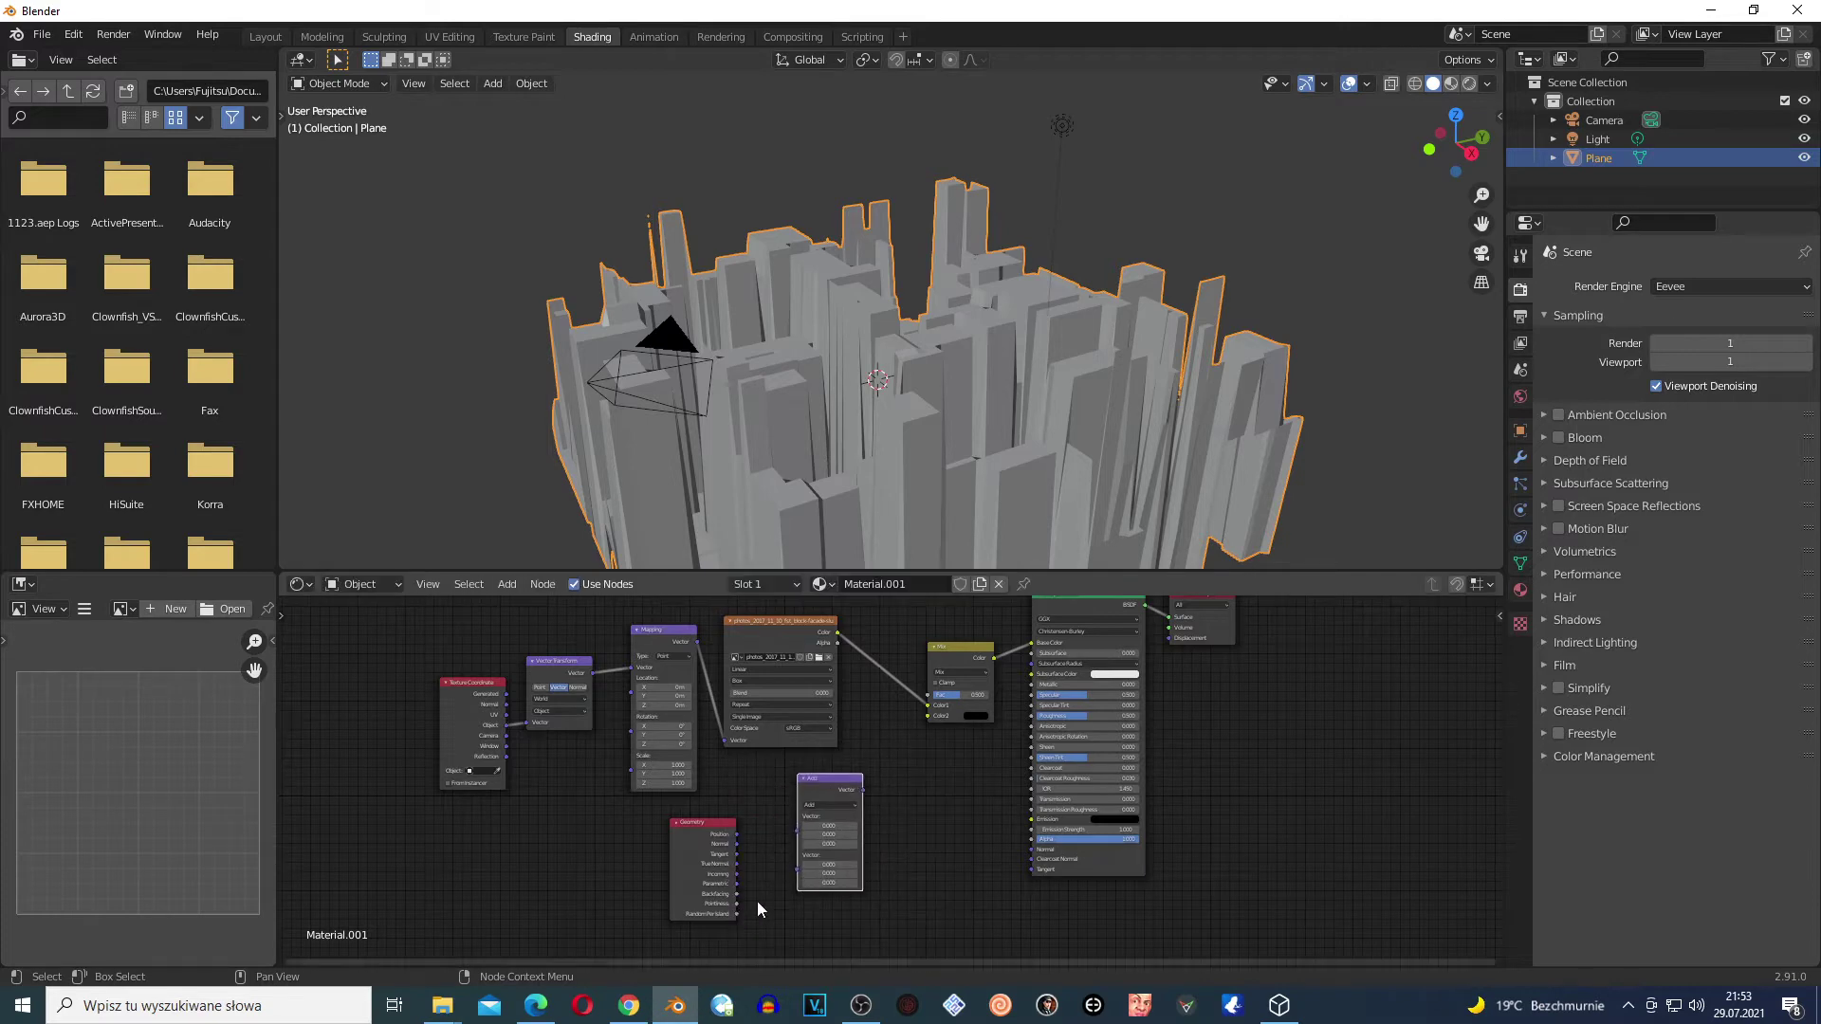
scroll(756, 901, up, 2)
scroll(723, 861, up, 1)
drag(558, 878, 592, 820)
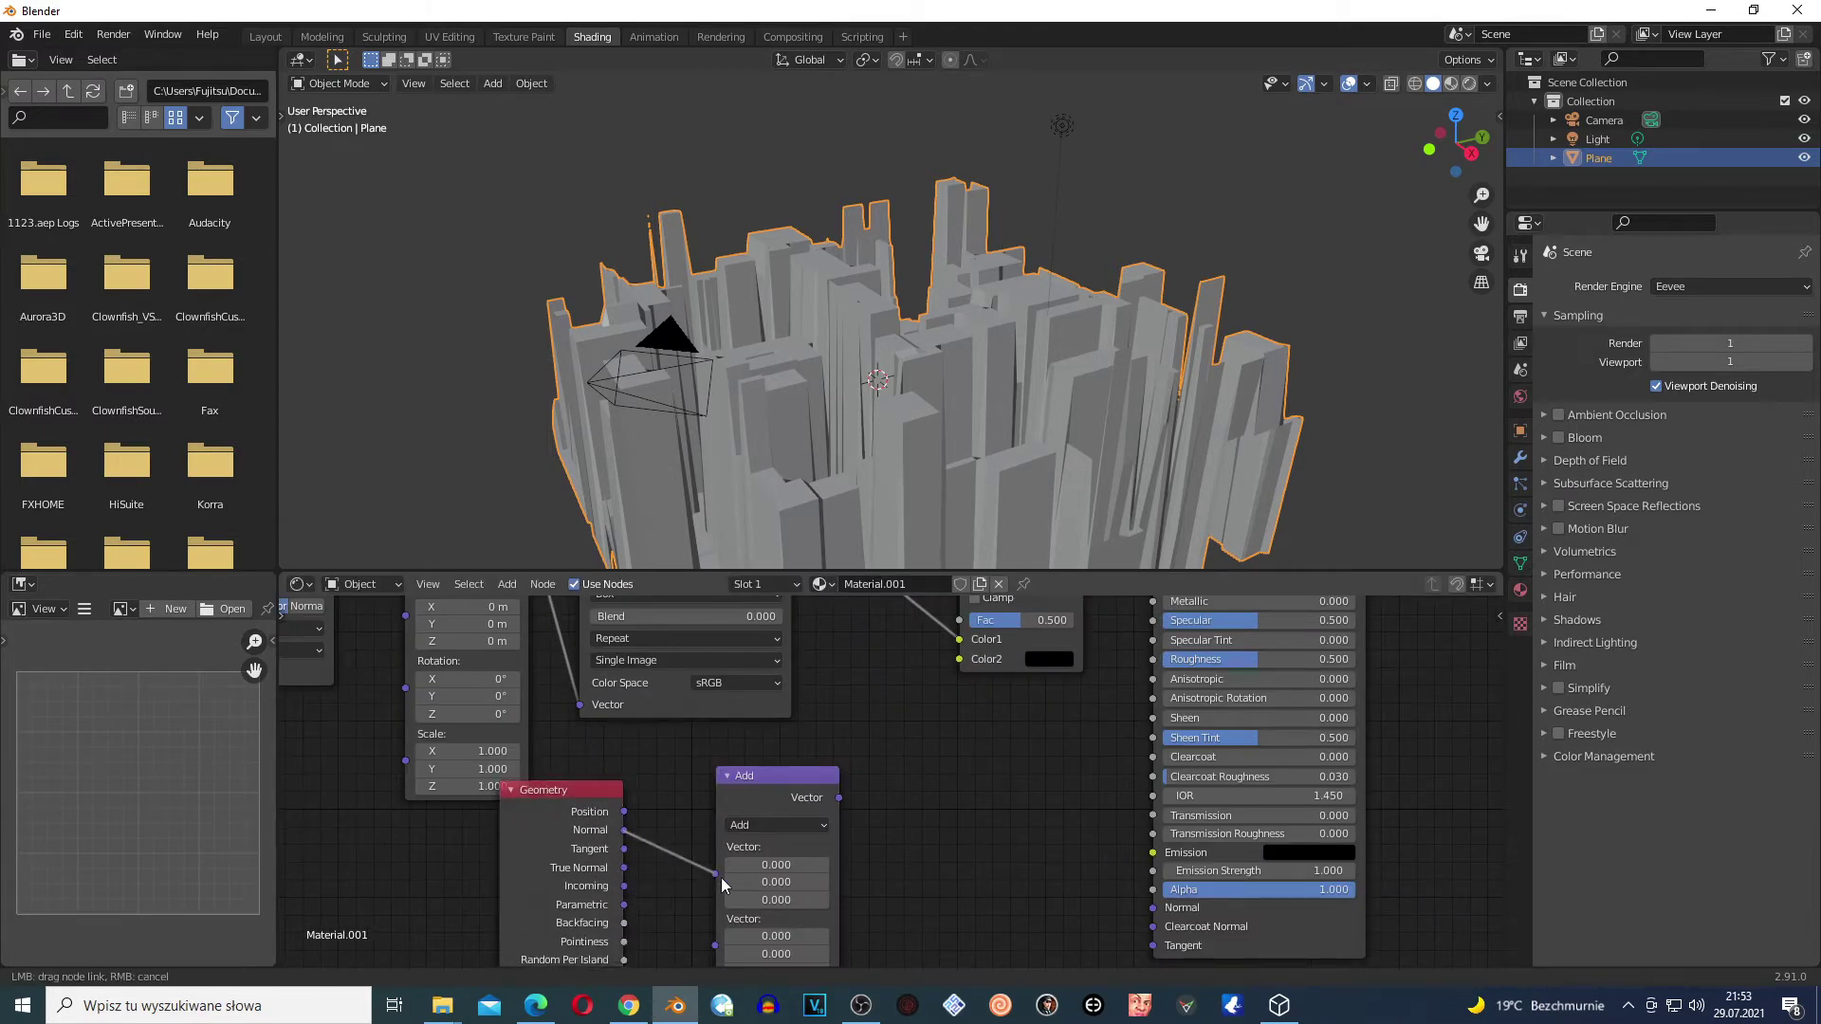
drag(625, 830, 718, 873)
click(798, 826)
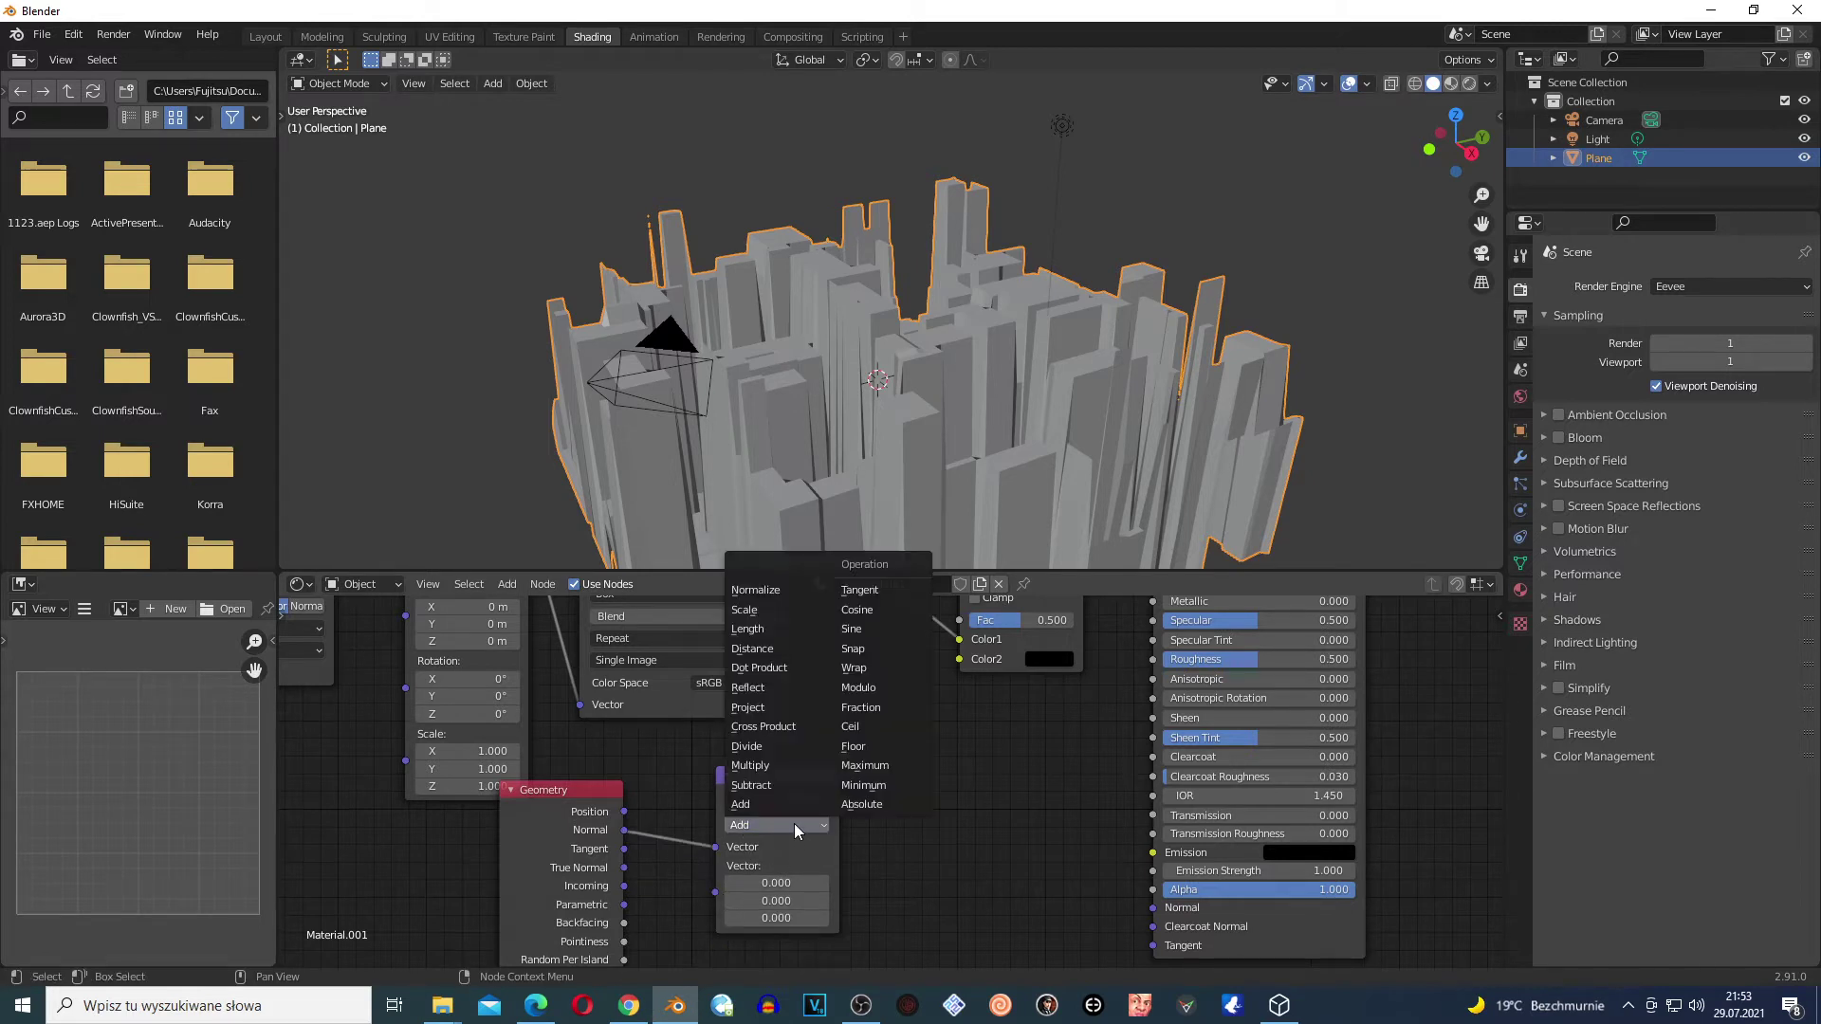
click(767, 670)
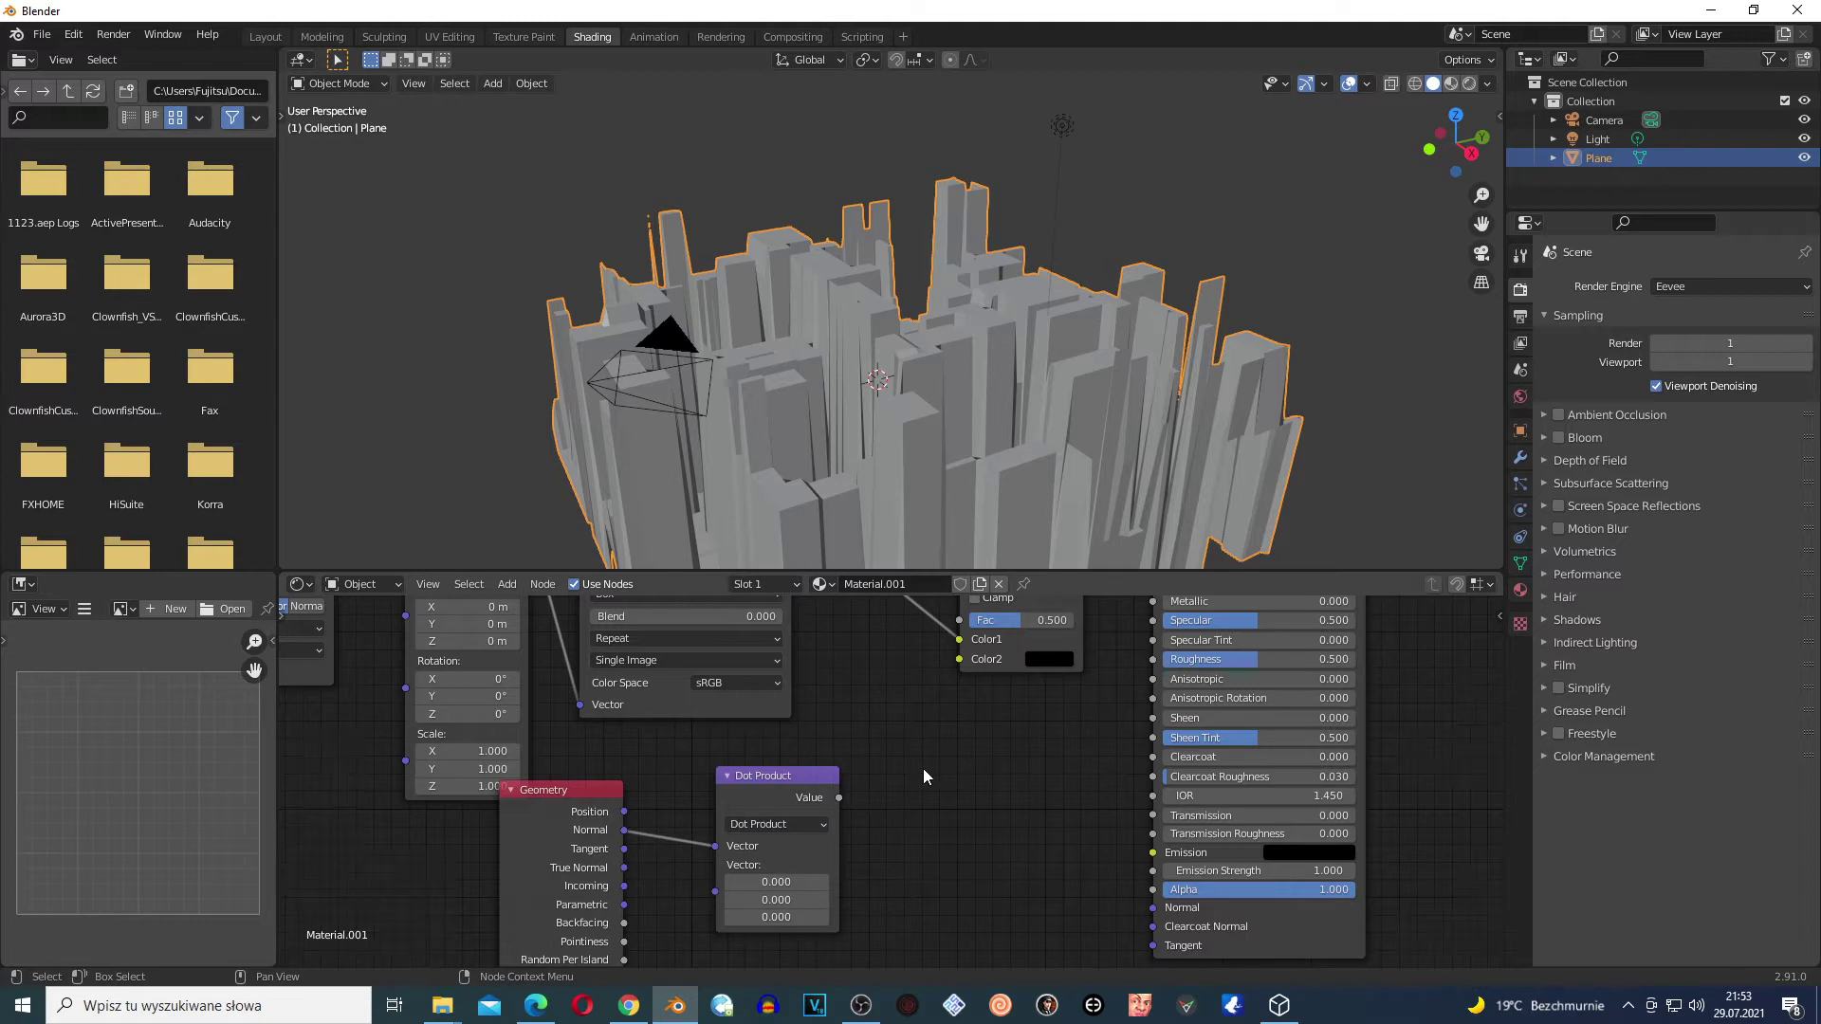
scroll(923, 775, down, 1)
- Plug the Dot Product Value into the Mix node's Fac and set viewport samples to 0
mouse_move(842, 796)
mouse_down()
mouse_move(902, 647)
mouse_move(953, 636)
mouse_up()
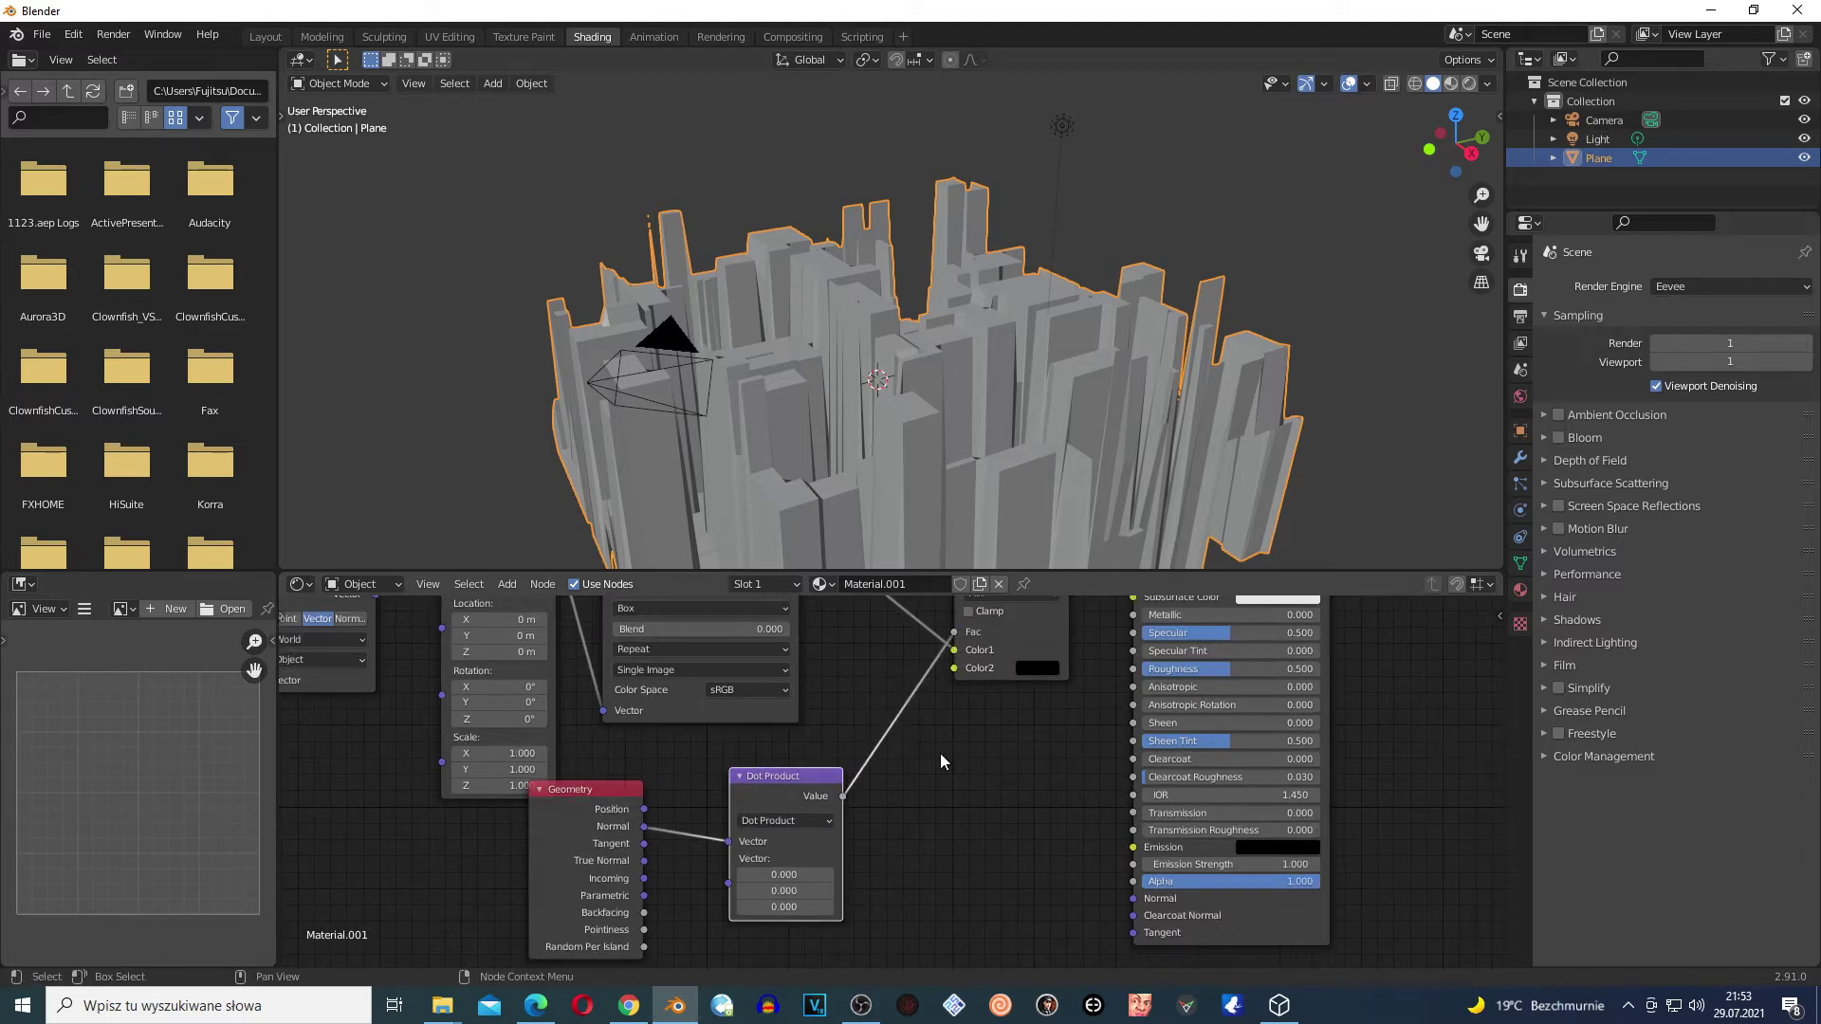
scroll(767, 848, up, 1)
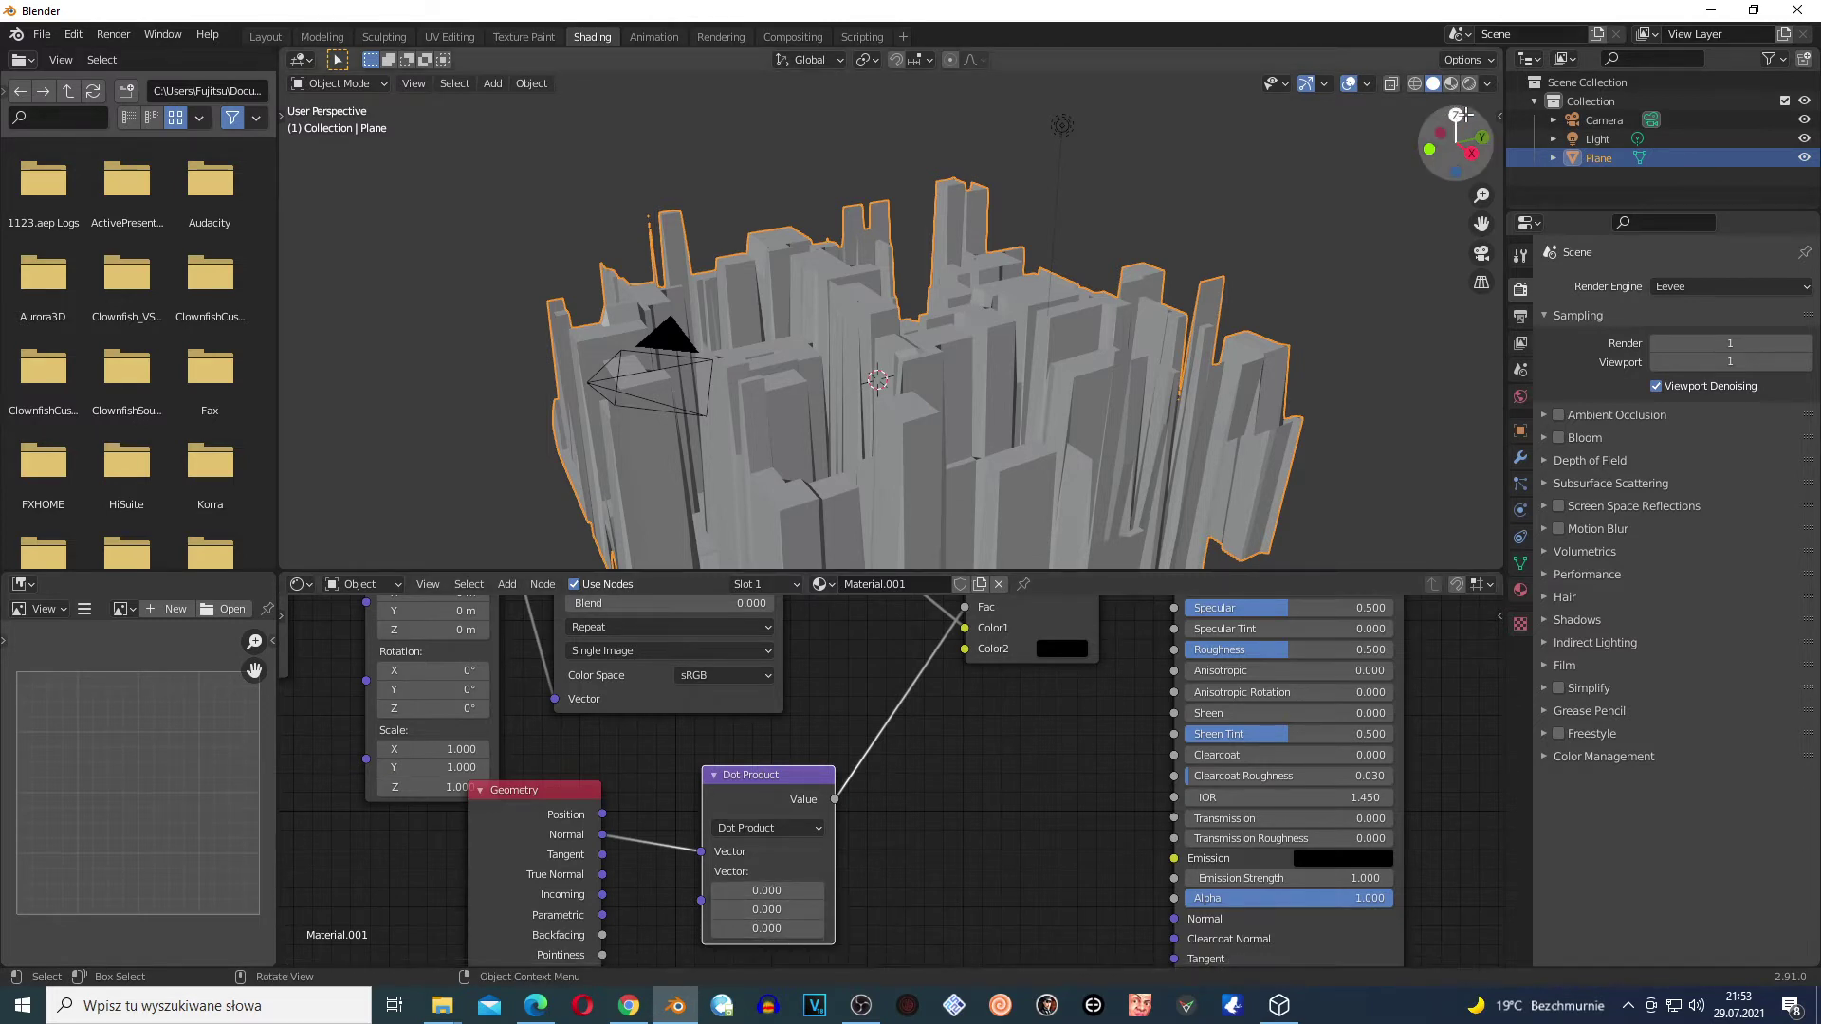
drag(1730, 369, 1724, 370)
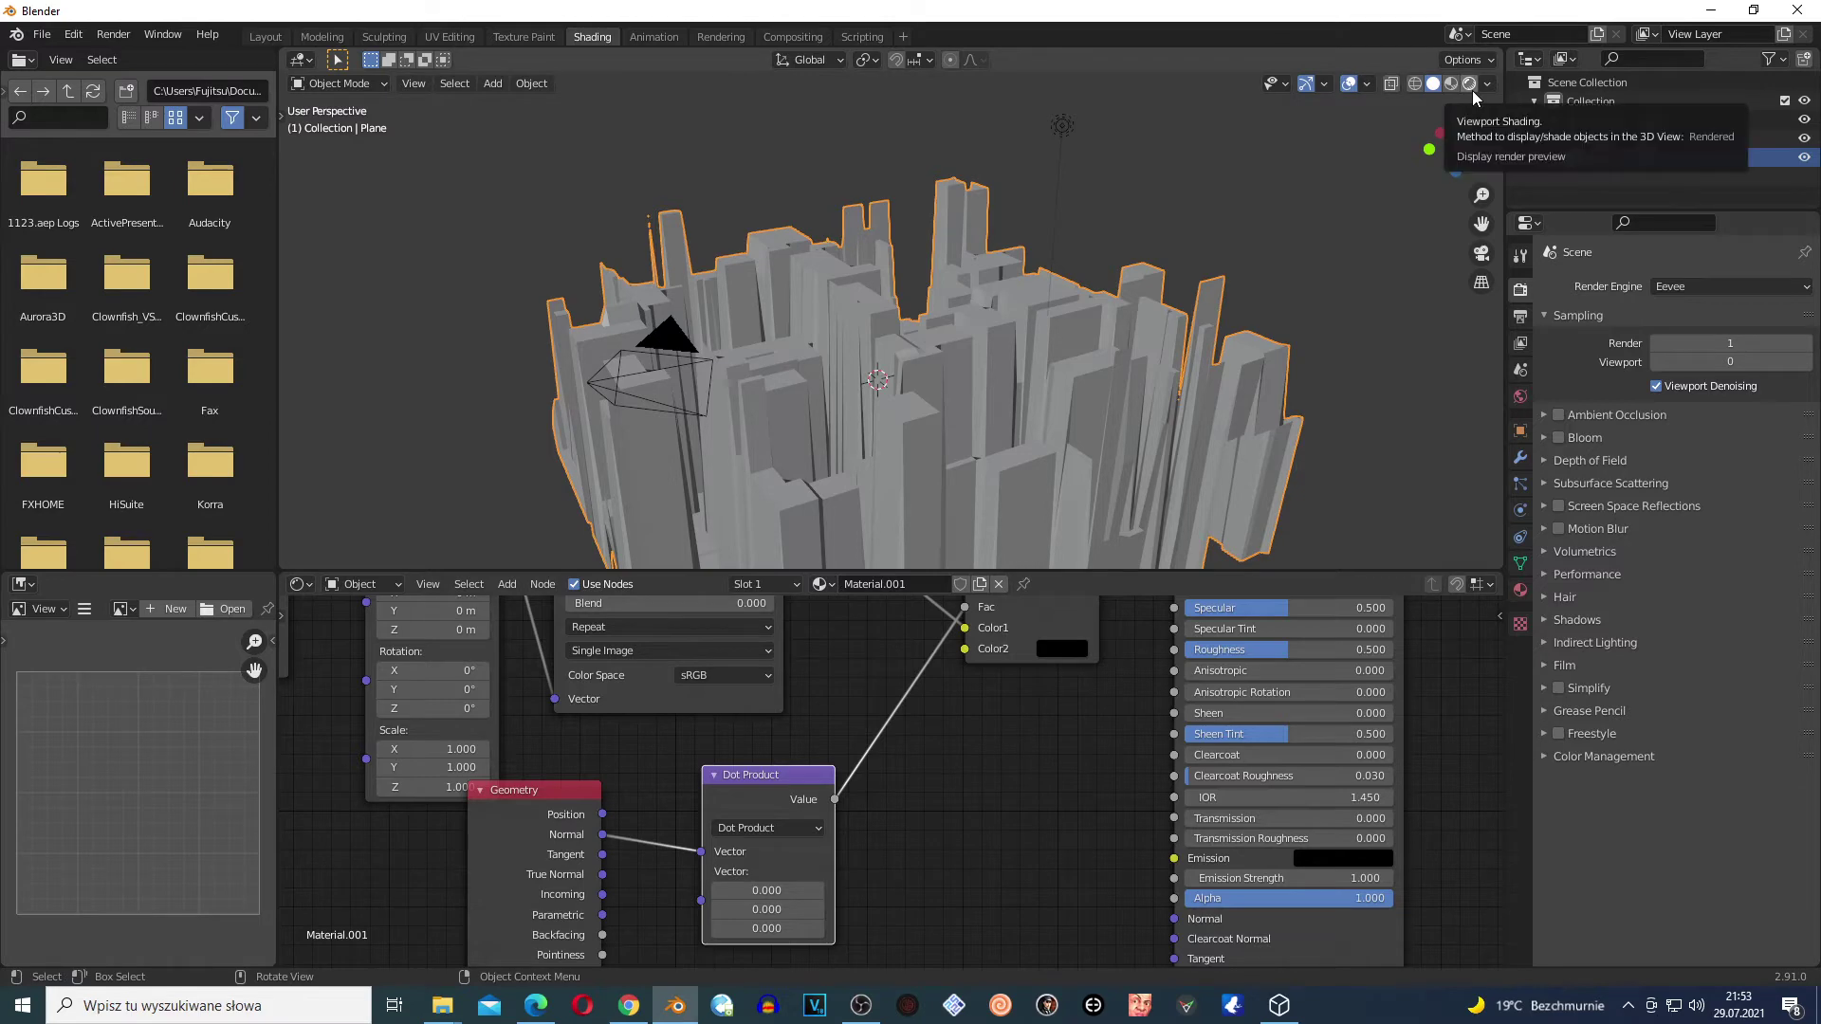
- Zoom around the node editor to check the Texture Coordinate-to-Mix chain
scroll(616, 772, down, 2)
scroll(778, 825, down, 1)
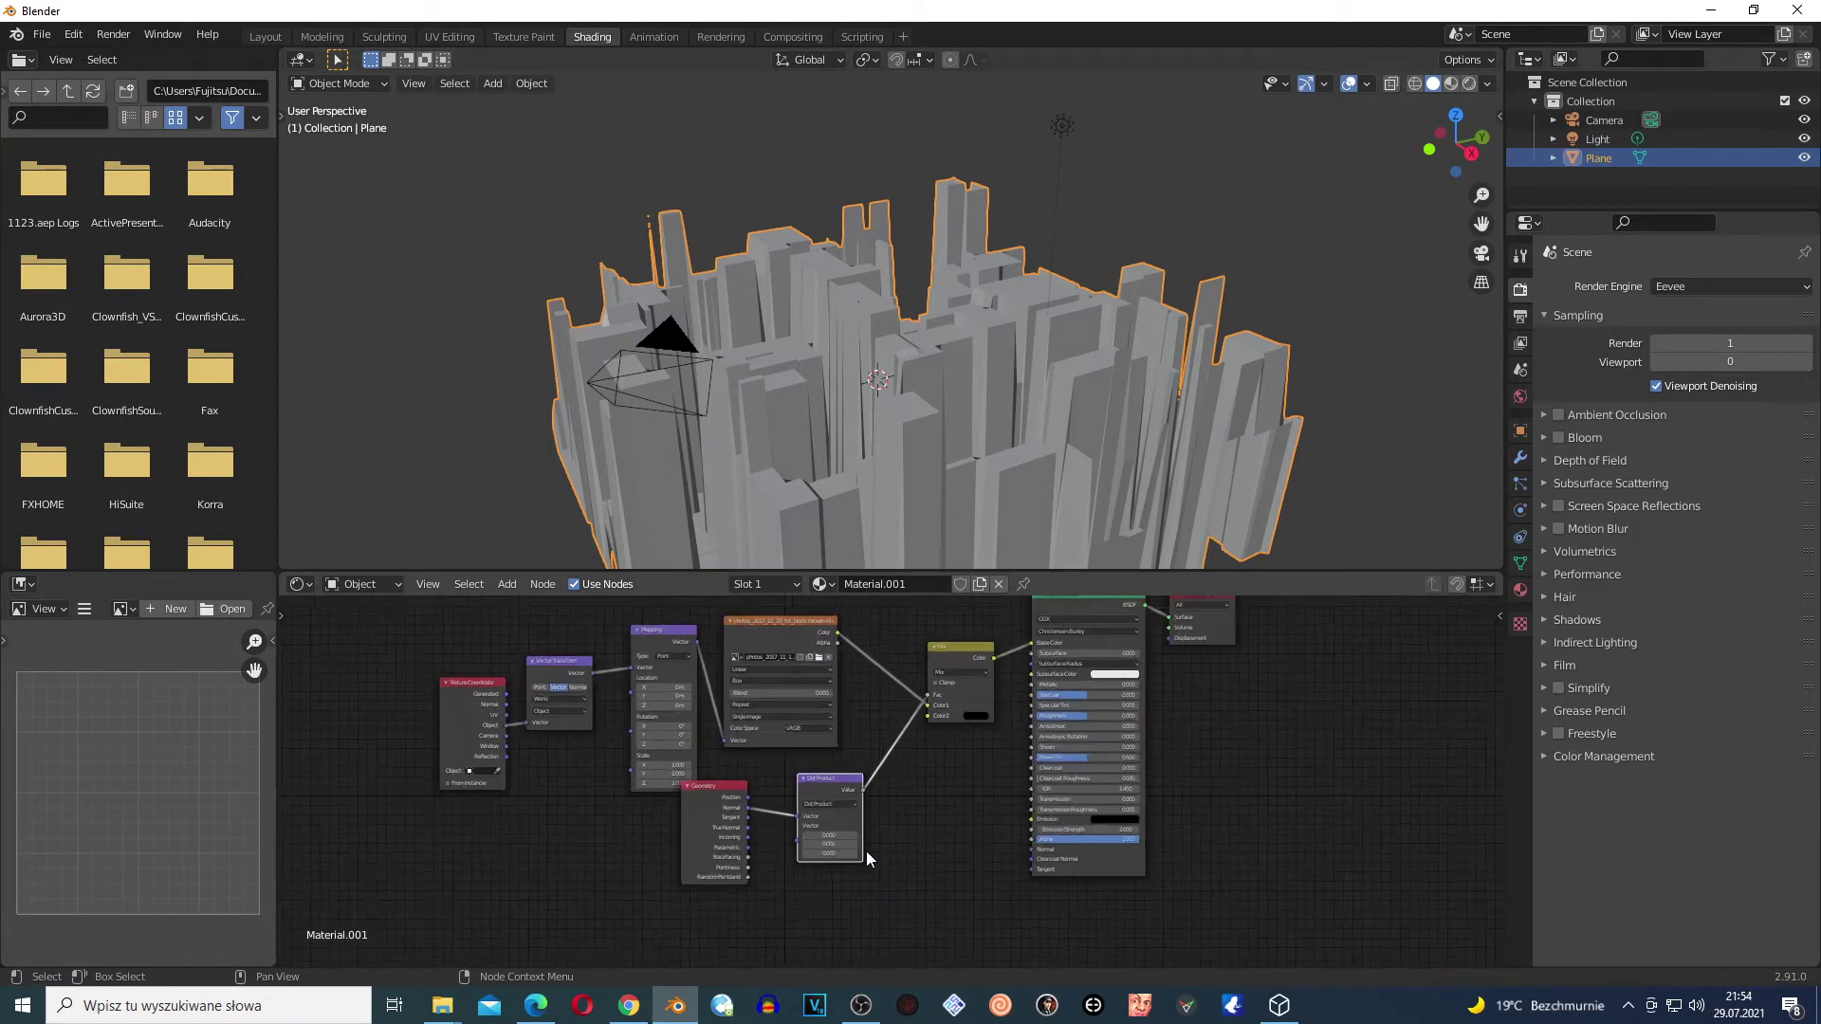
scroll(948, 868, down, 1)
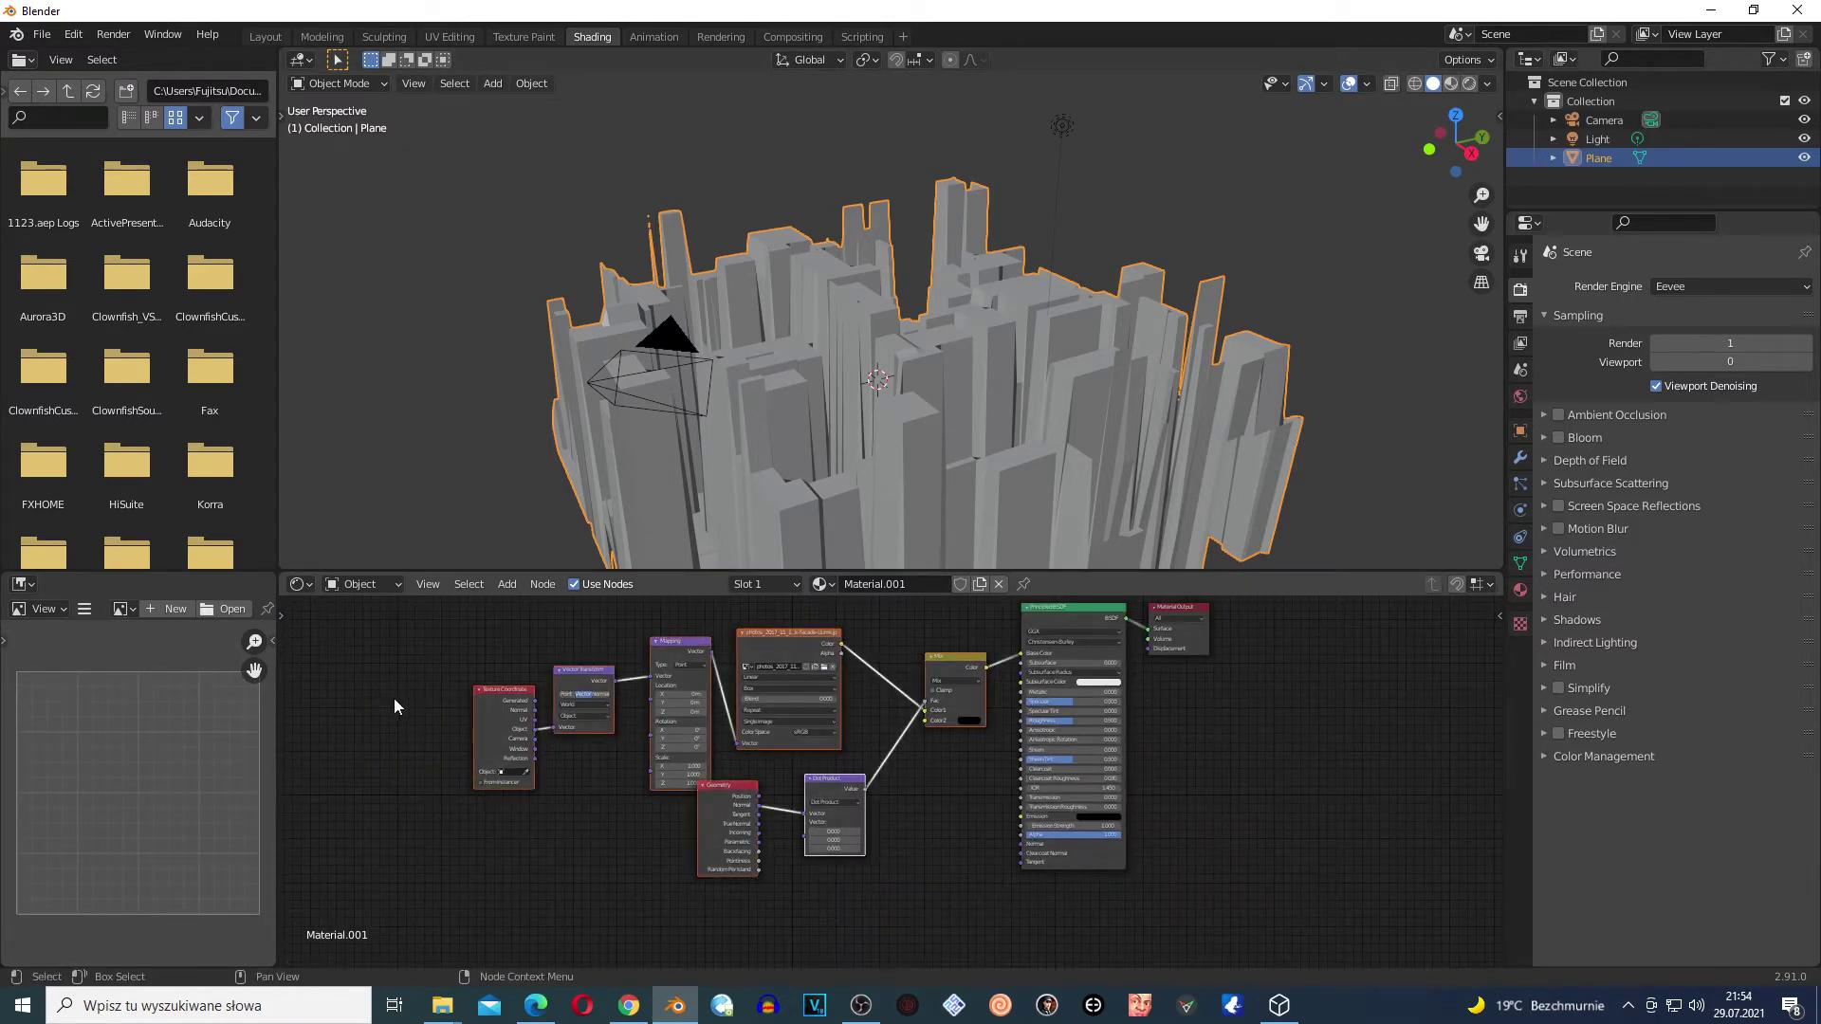
scroll(903, 814, up, 1)
scroll(855, 819, up, 1)
scroll(860, 879, up, 1)
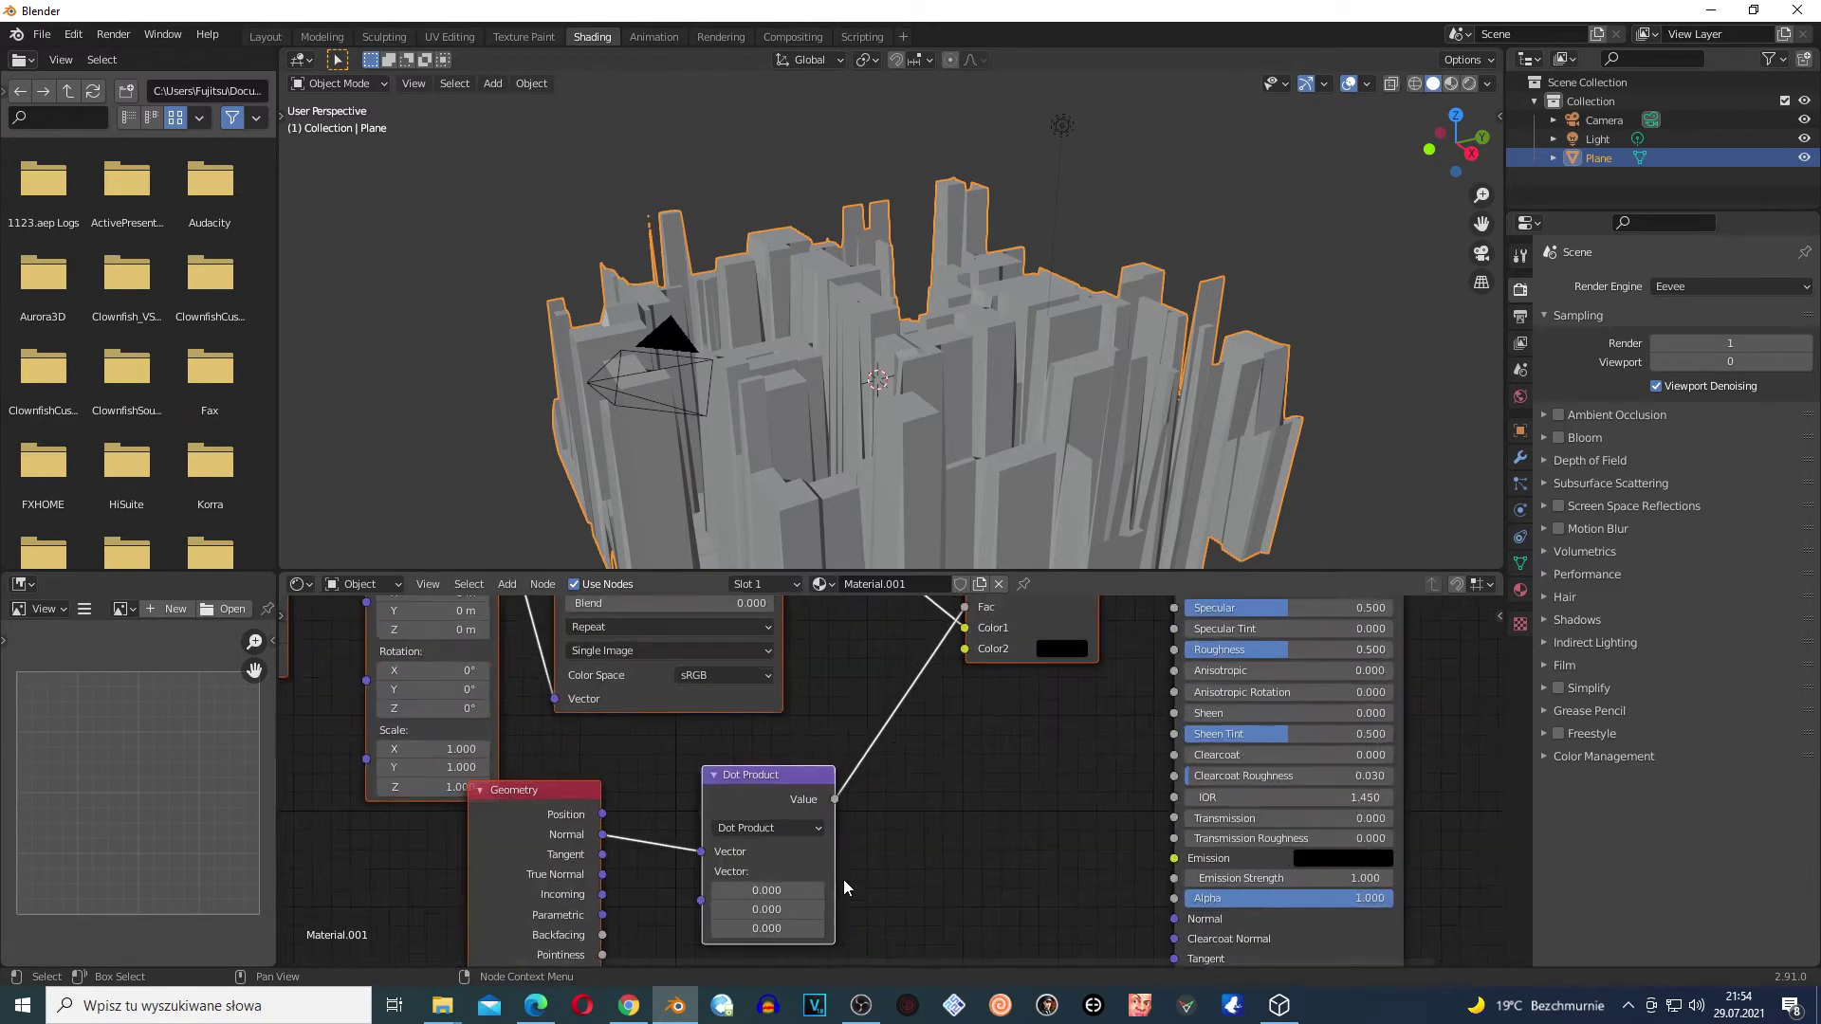
scroll(844, 880, up, 1)
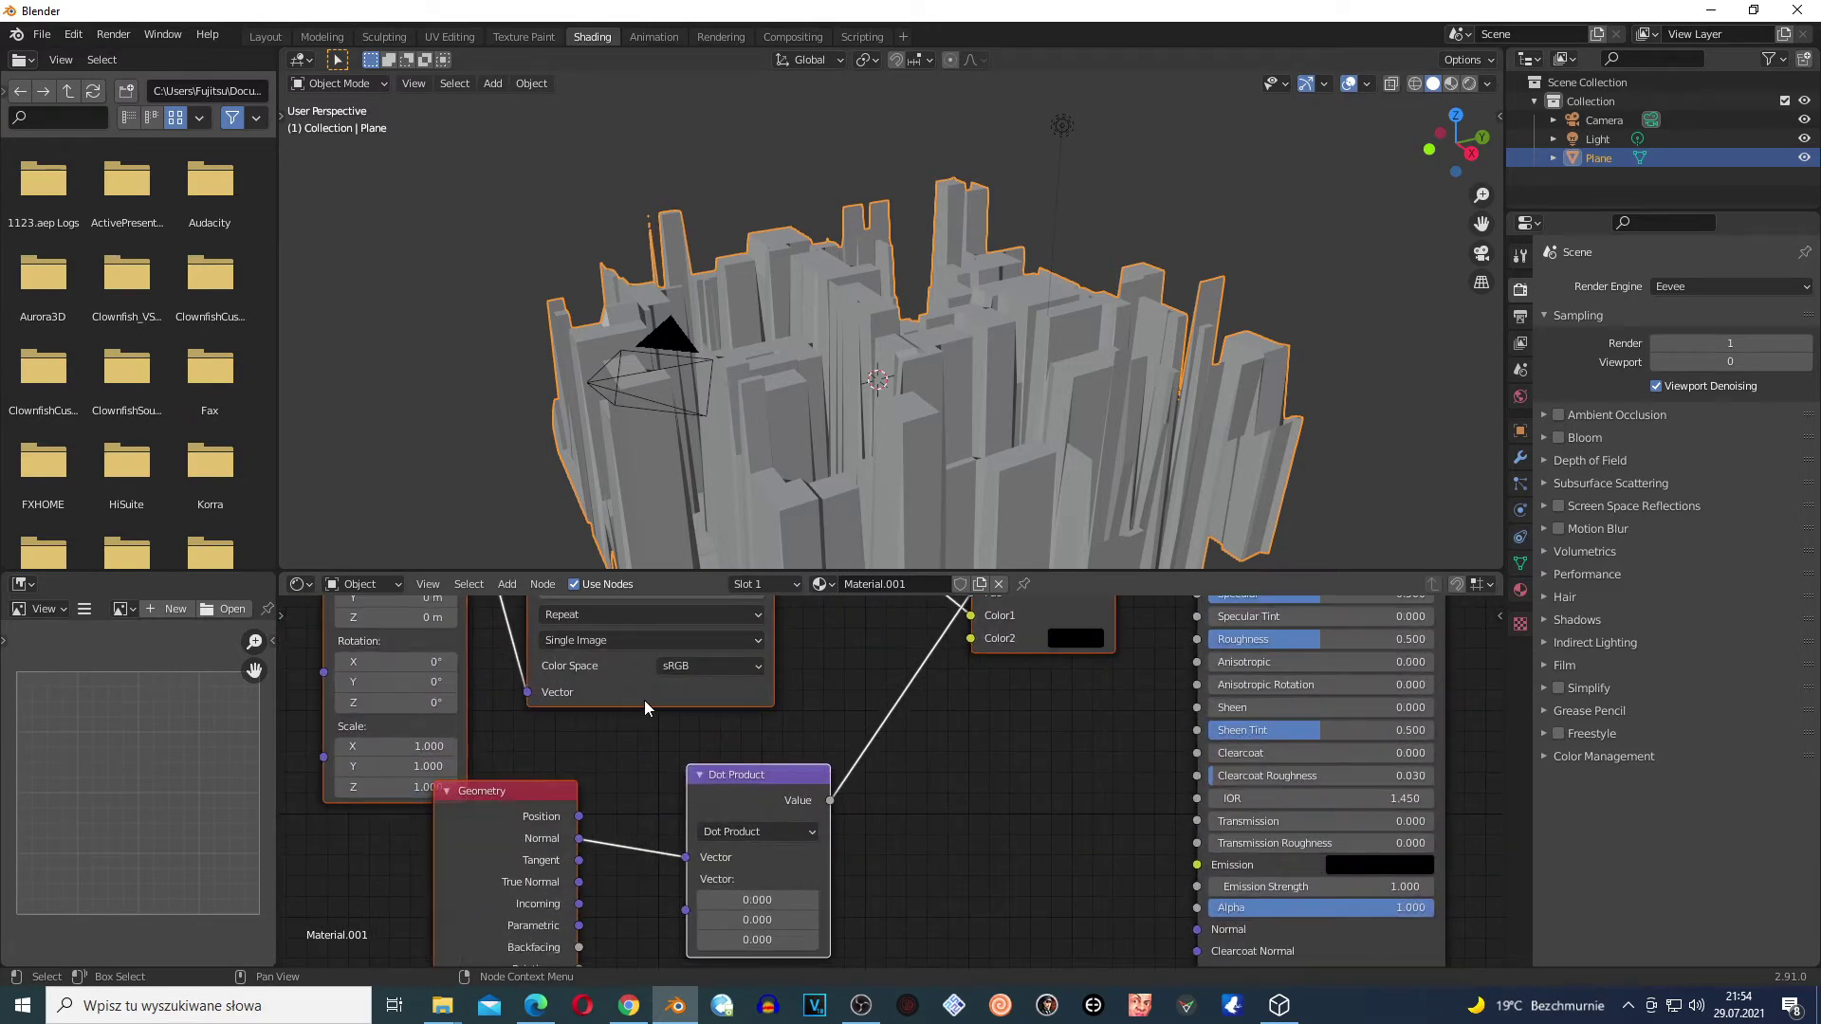
scroll(883, 665, down, 1)
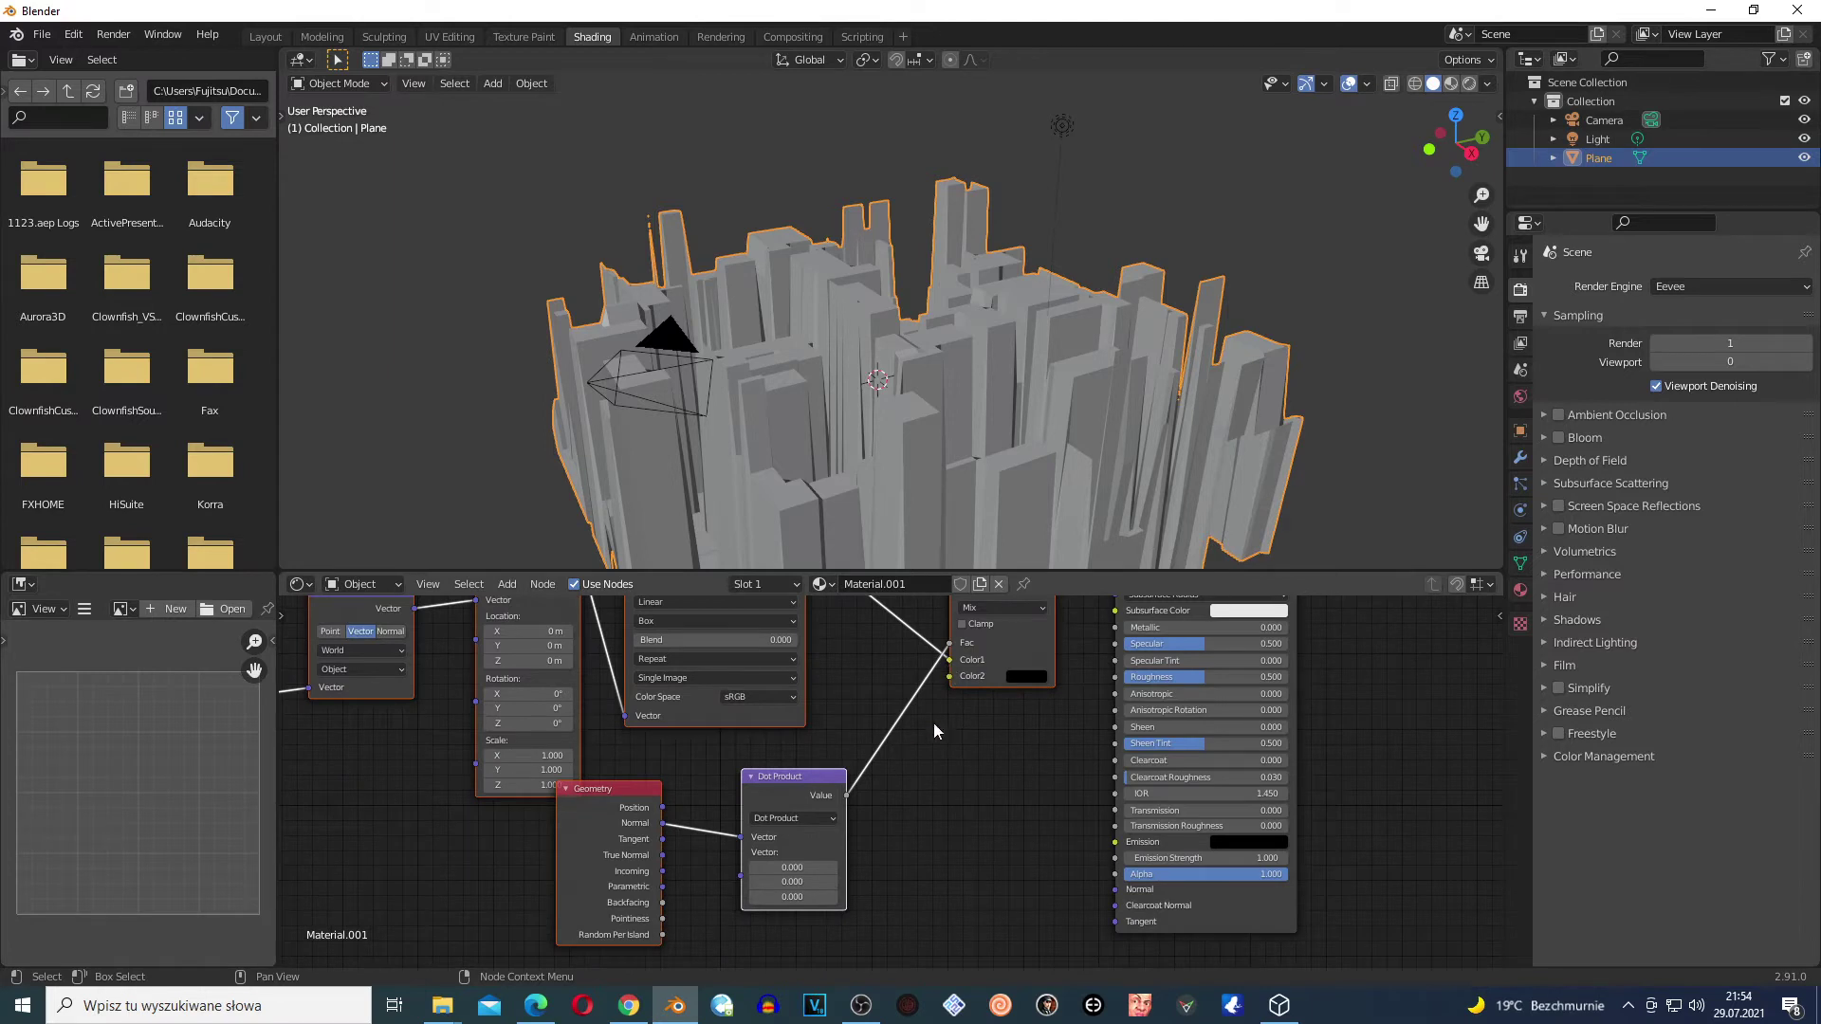
scroll(1022, 677, down, 1)
scroll(802, 835, up, 3)
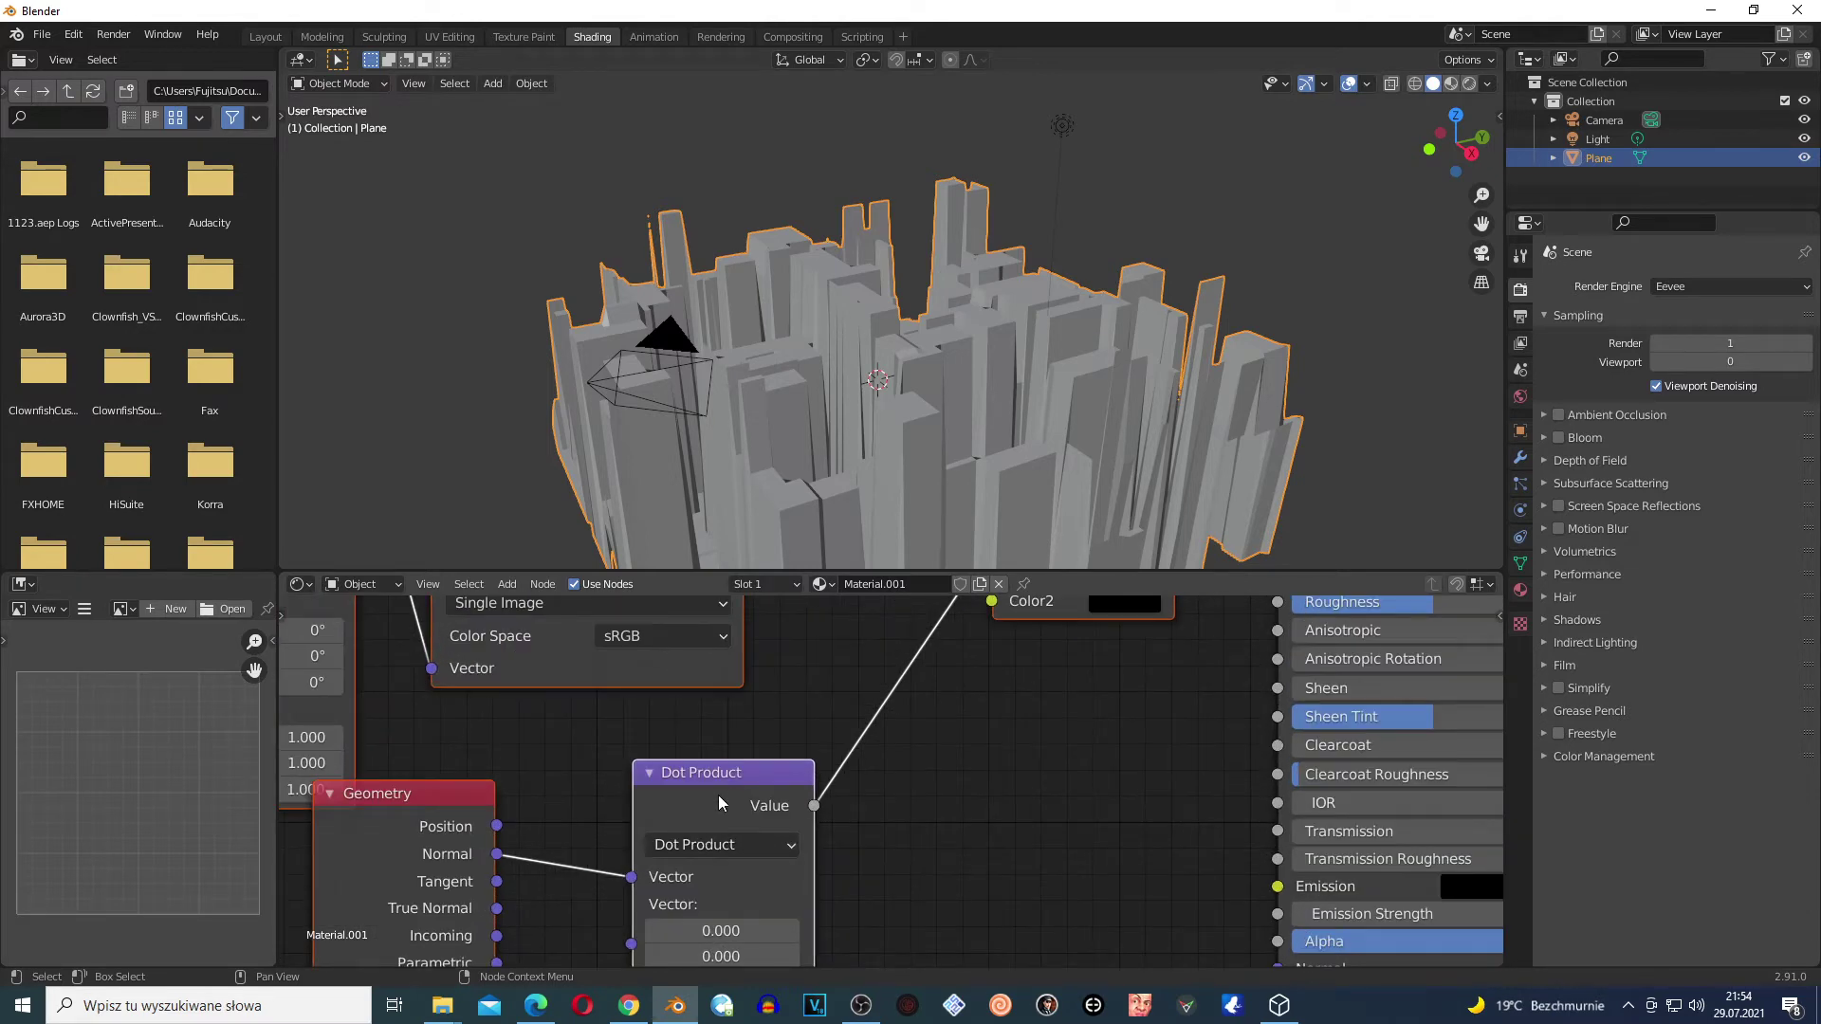
scroll(865, 791, down, 2)
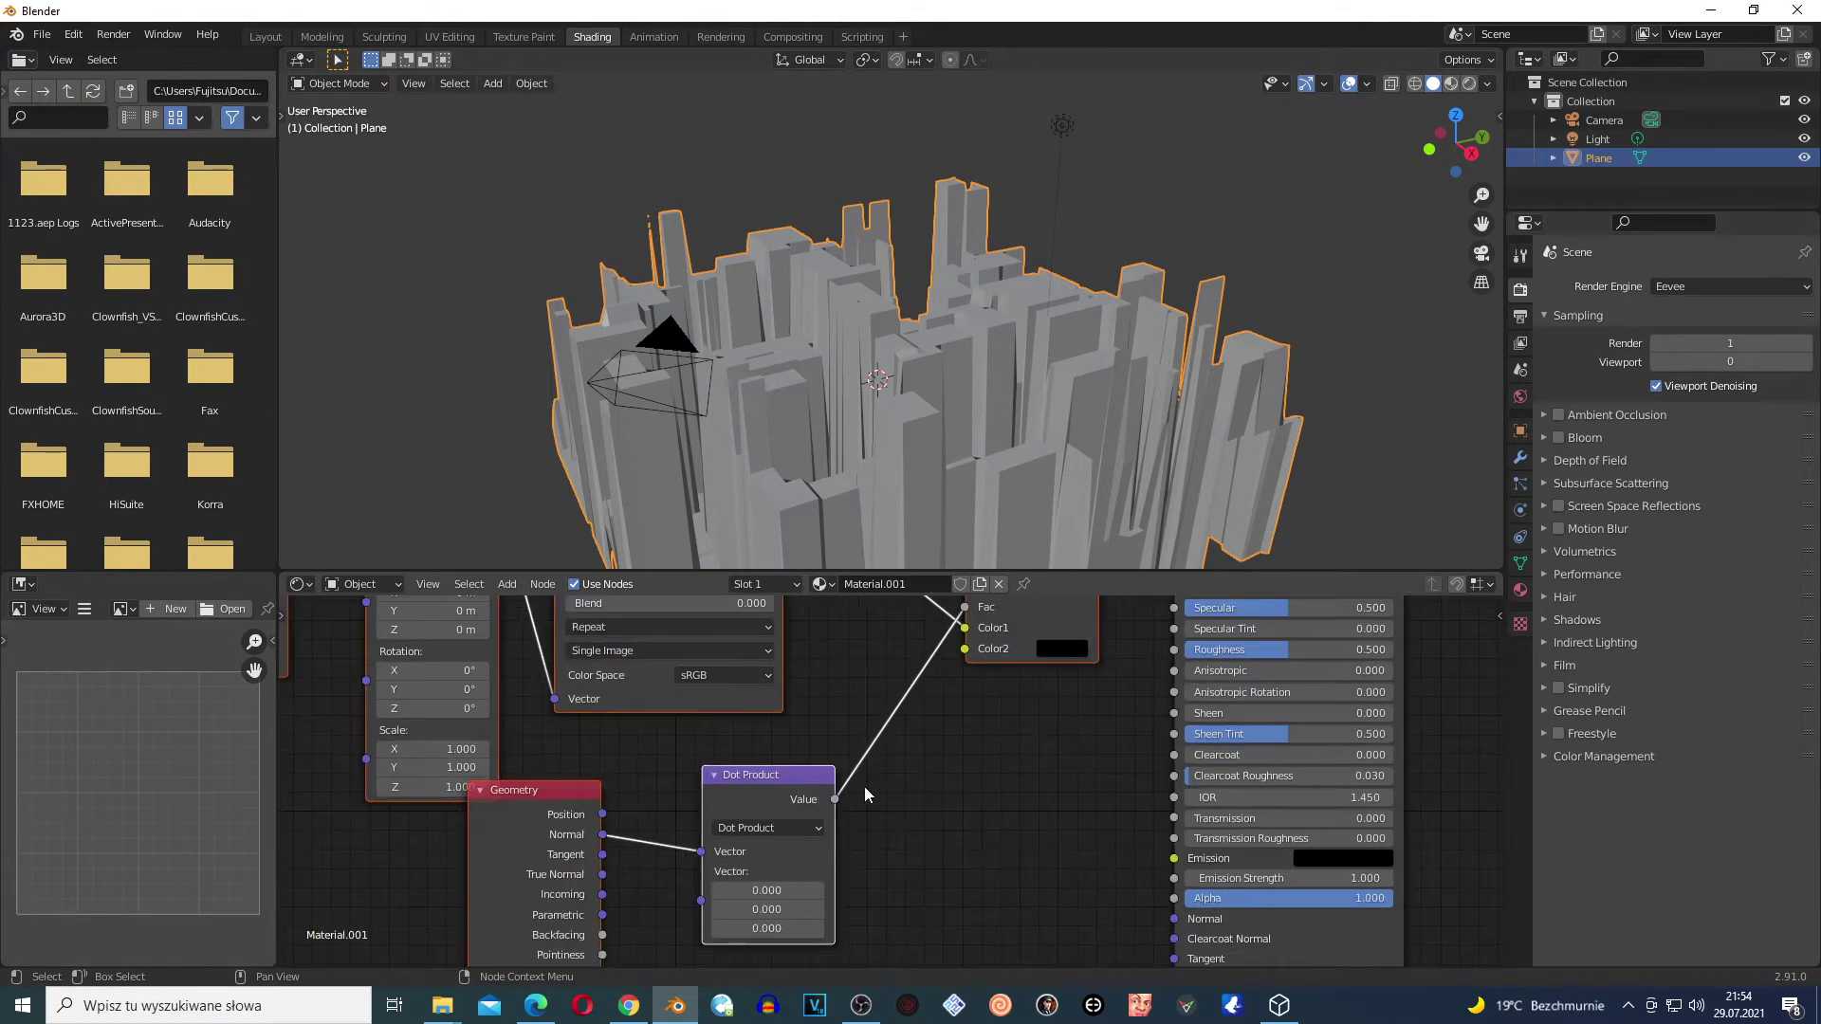
scroll(993, 619, down, 1)
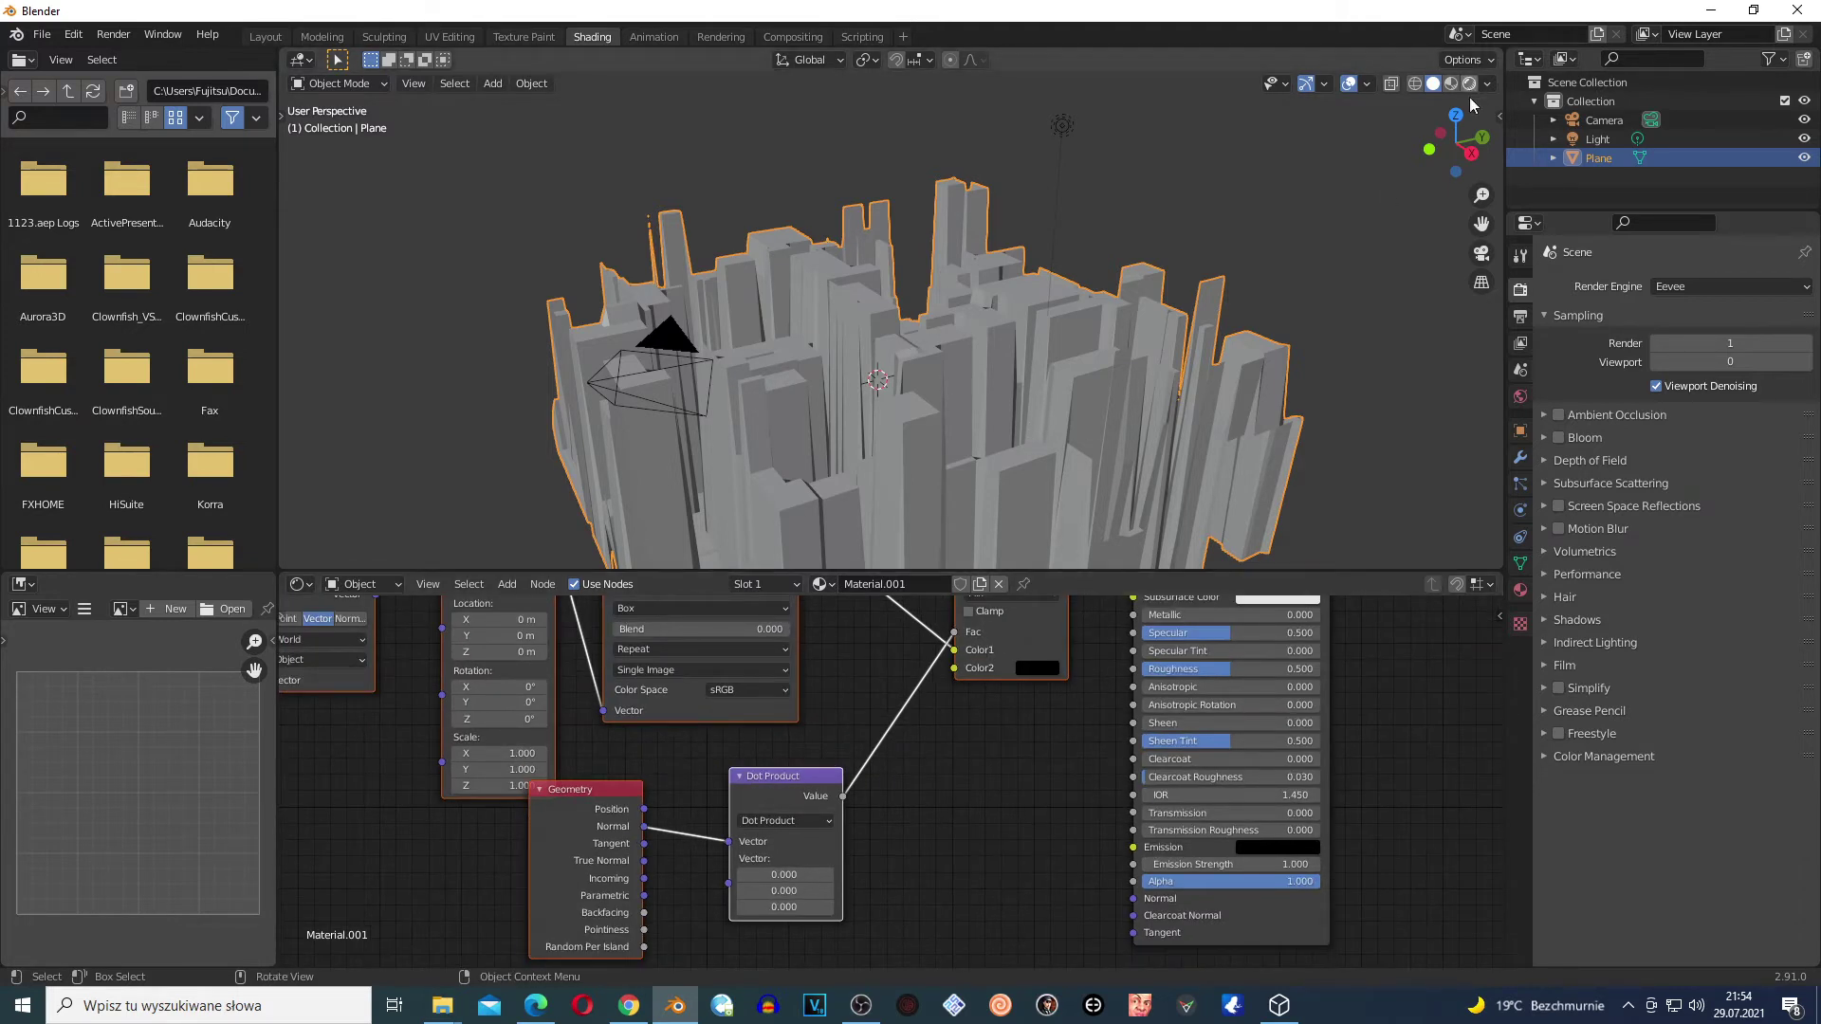
- Switch to Rendered shading and set the Dot Product vector to -2.000, 1.000, 40.800
key(z)
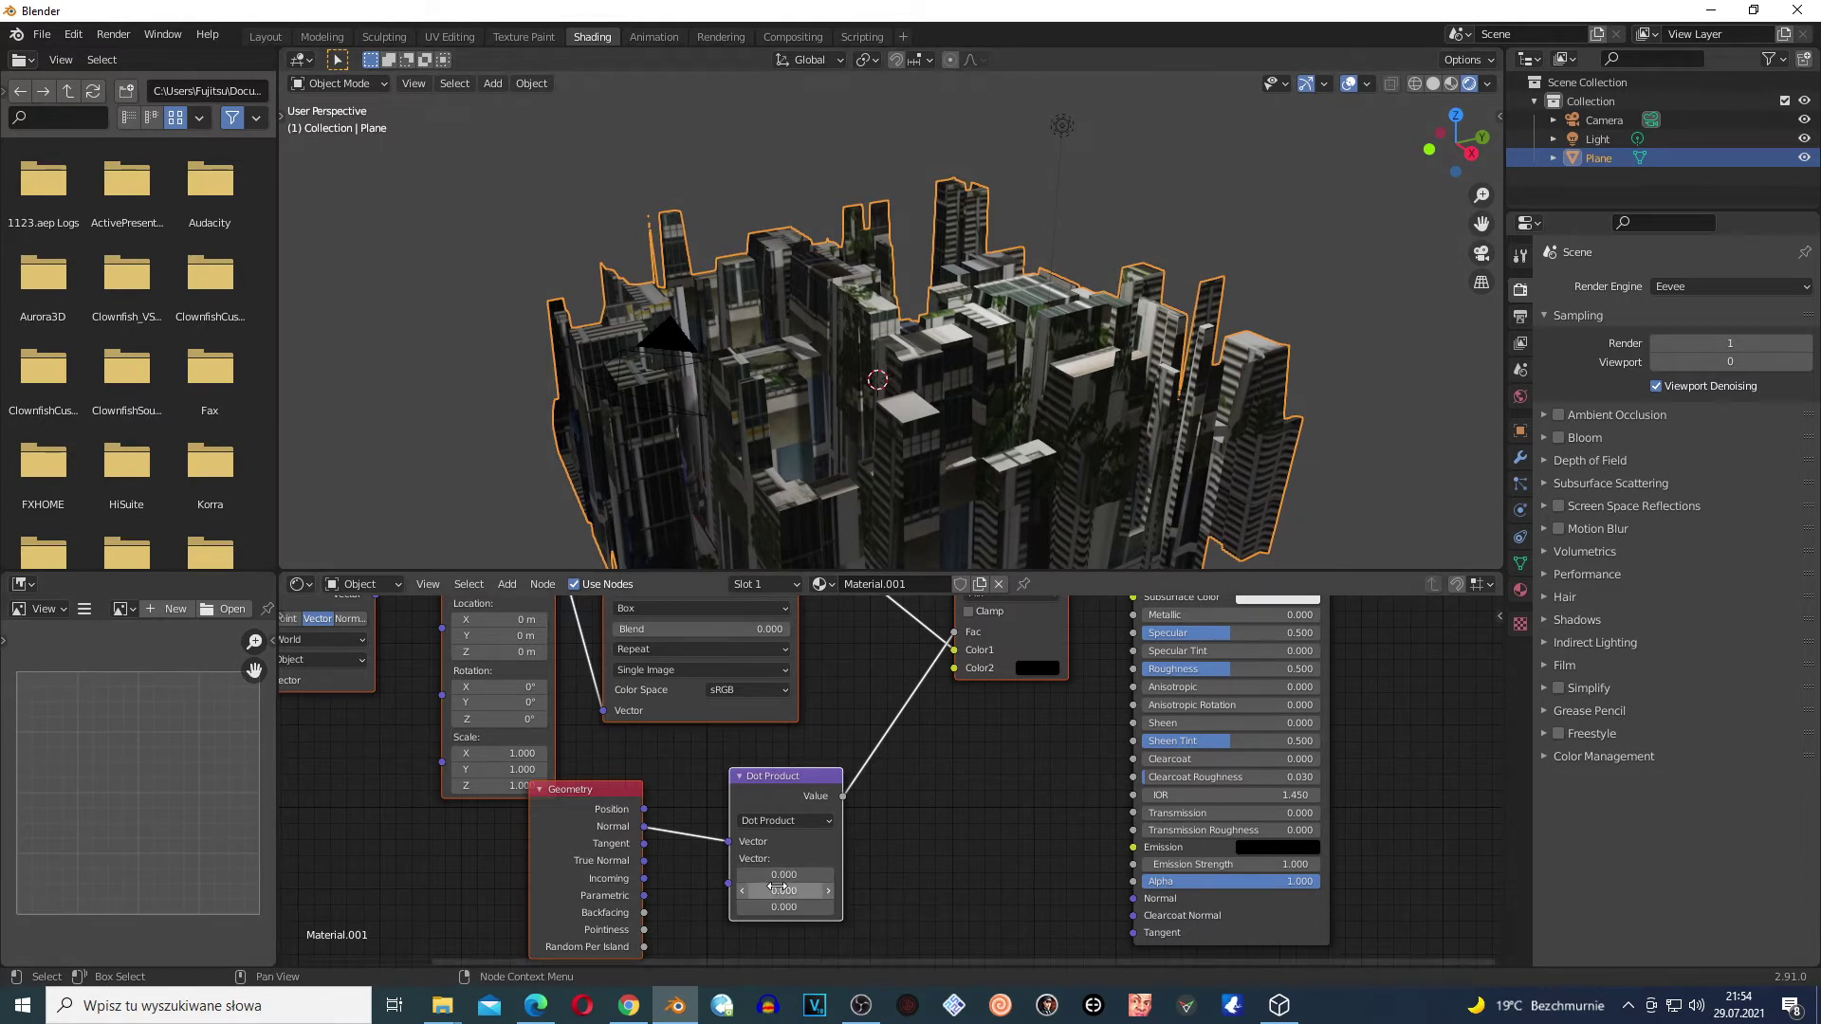
mouse_move(784, 874)
mouse_down()
mouse_move(825, 874)
mouse_move(759, 875)
mouse_move(820, 890)
mouse_move(750, 891)
mouse_up()
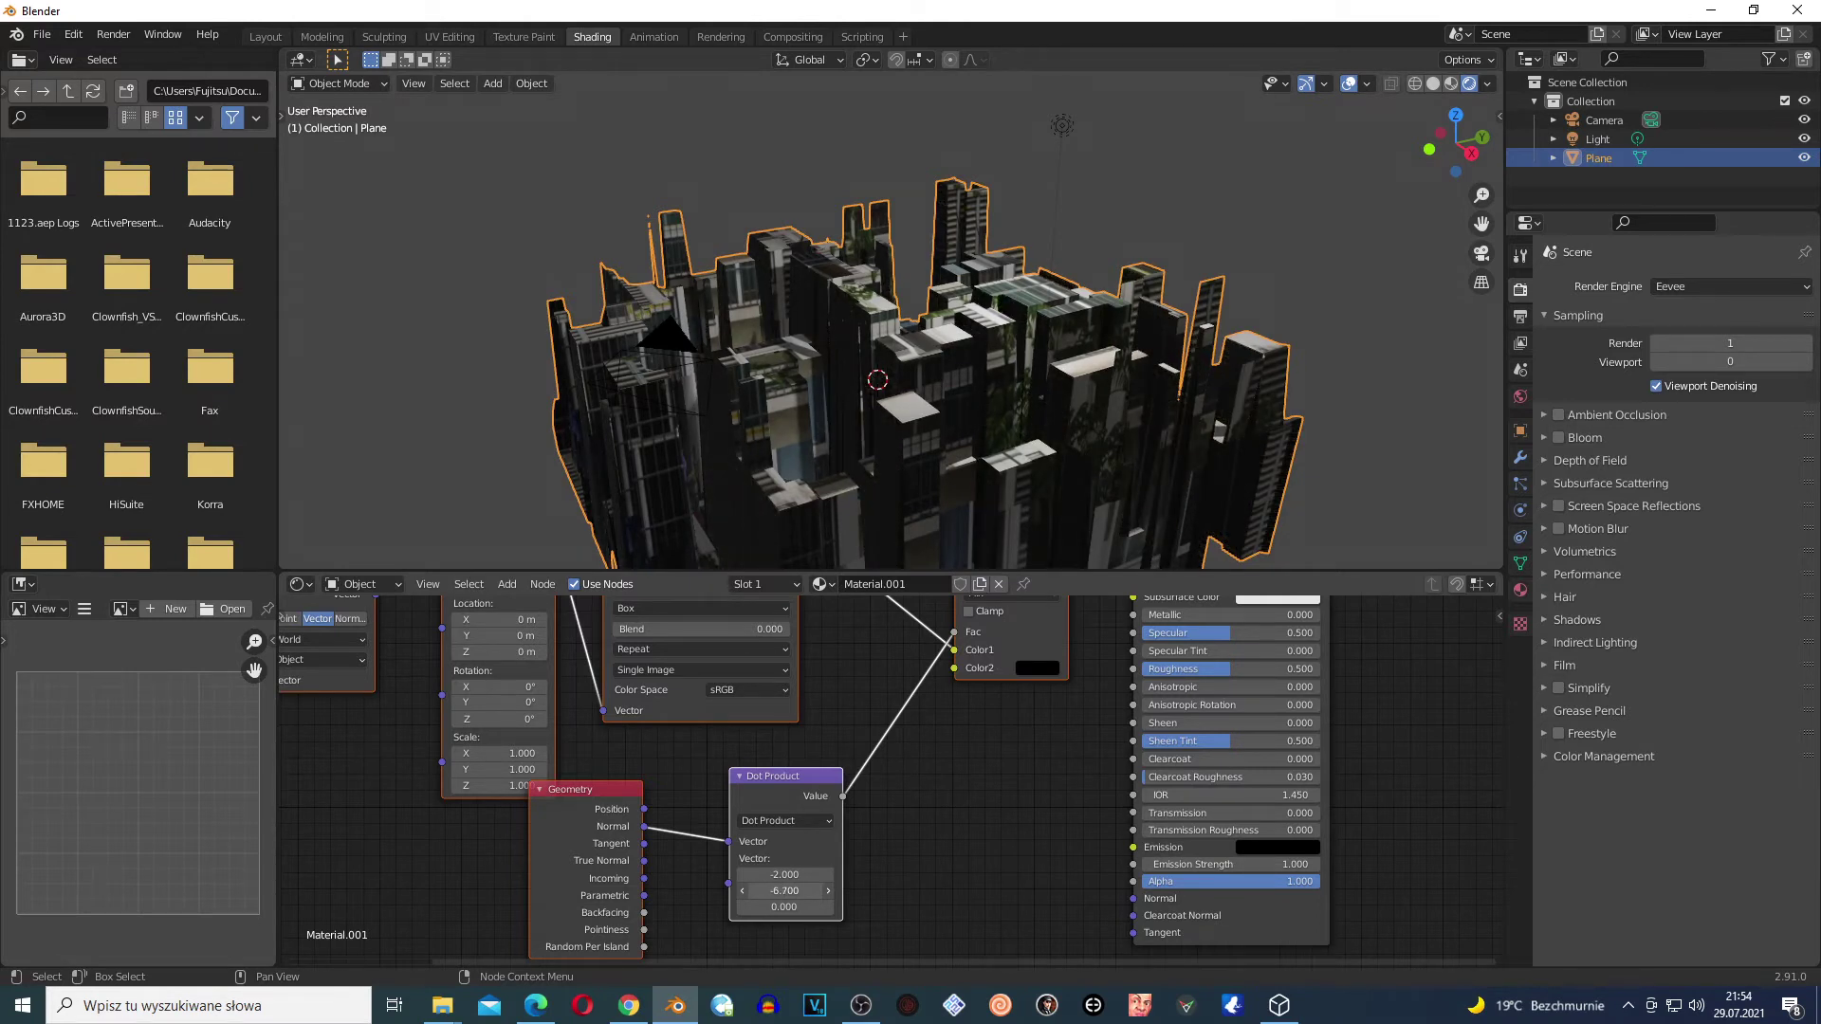
mouse_move(784, 890)
mouse_down()
mouse_move(825, 891)
mouse_move(825, 905)
mouse_up()
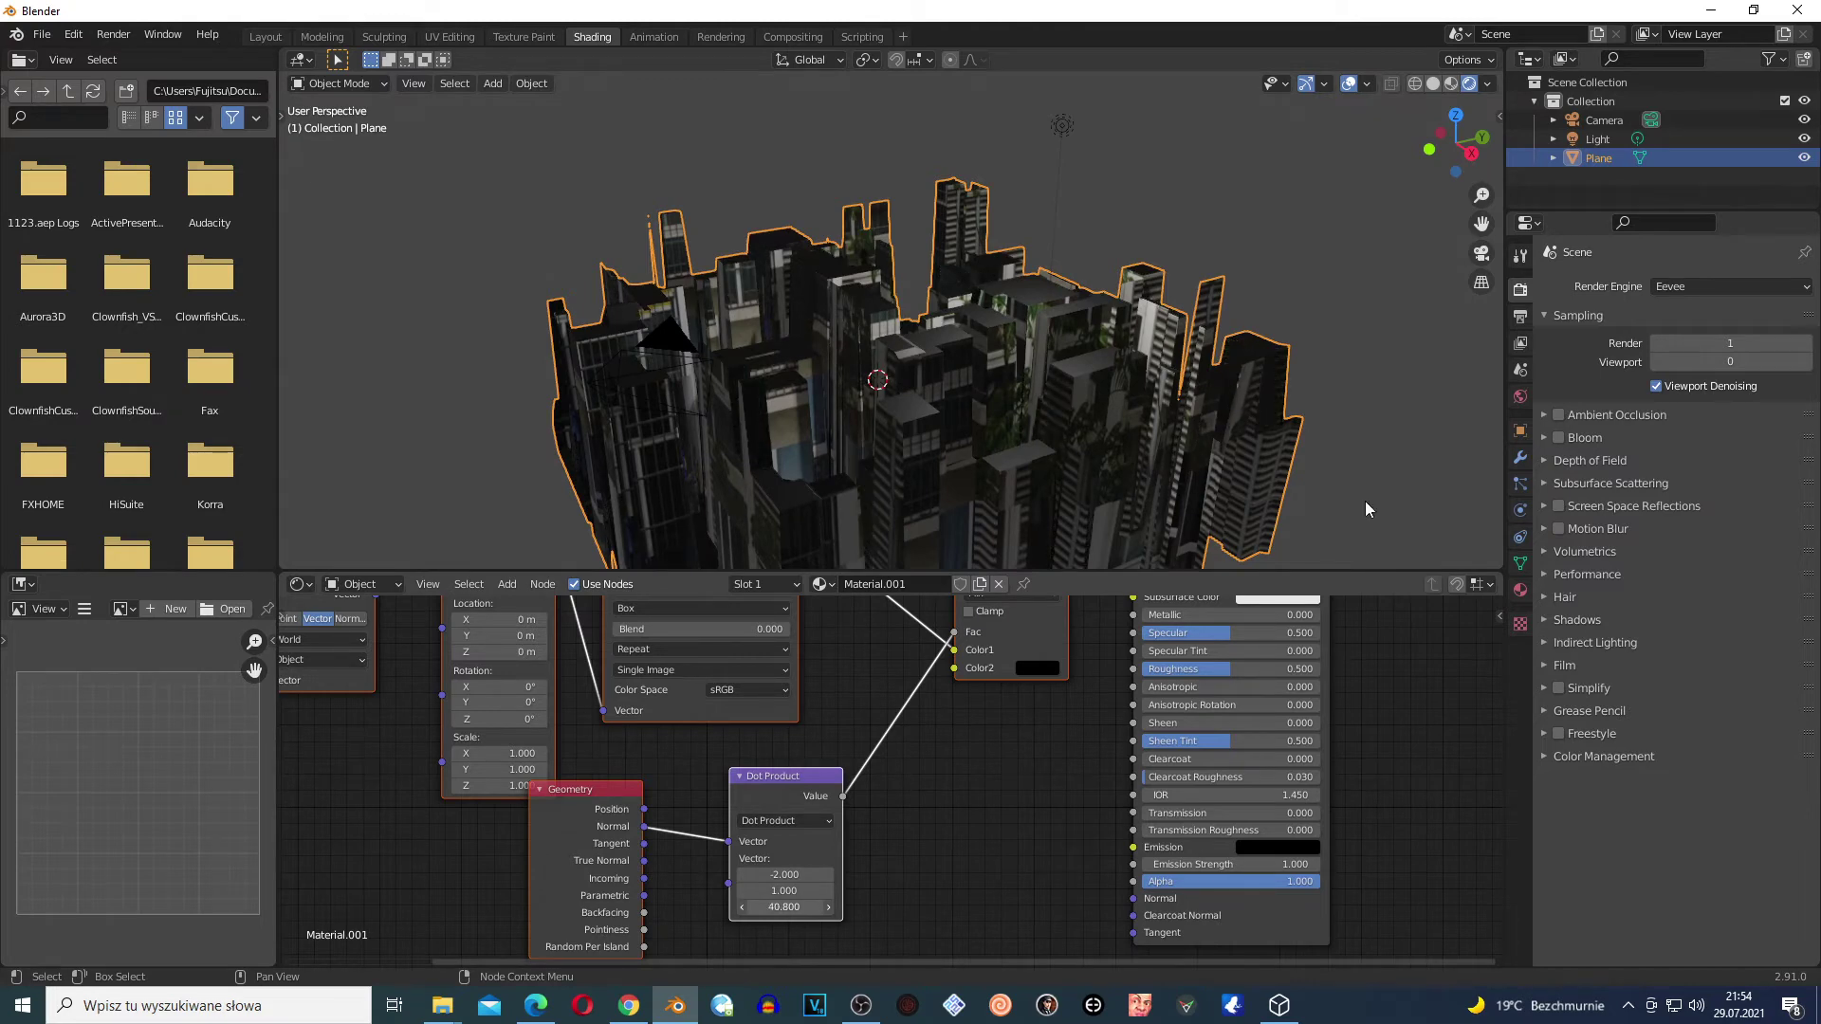
- Zoom the rendered viewport and deselect the city object
scroll(1066, 366, up, 2)
scroll(1062, 368, up, 3)
scroll(1052, 368, up, 4)
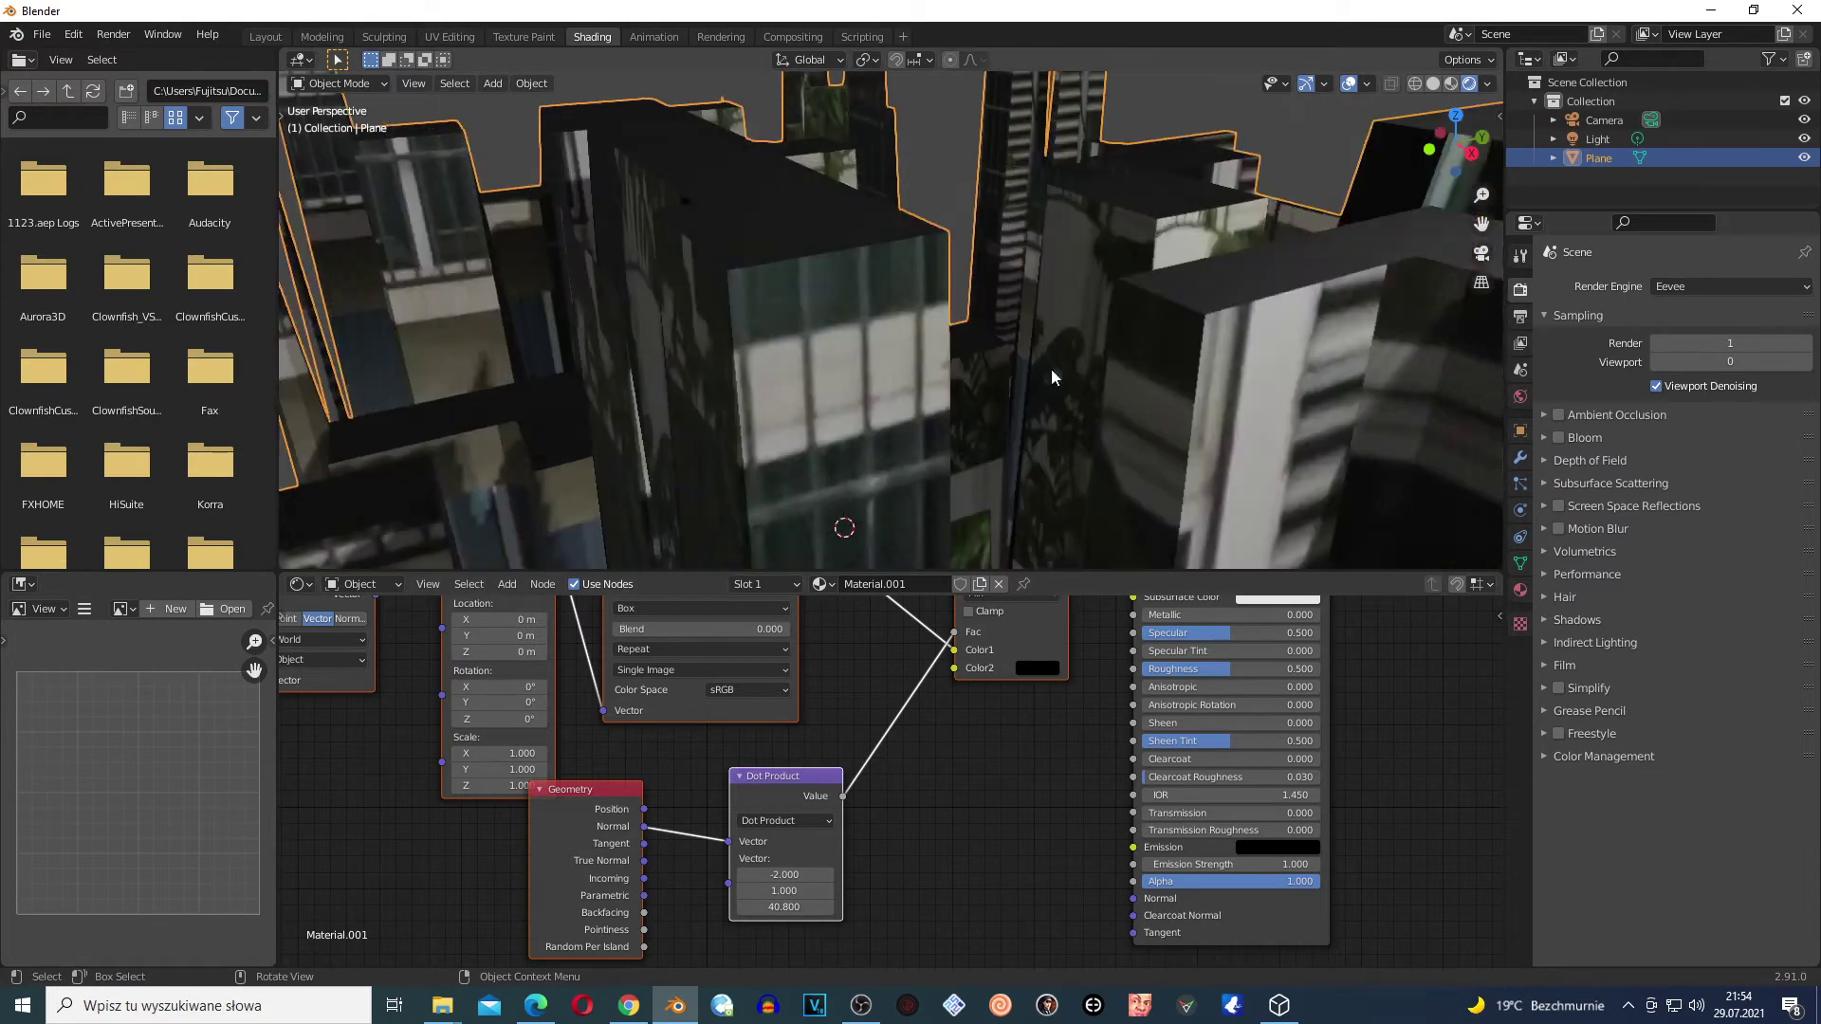
scroll(1043, 371, down, 4)
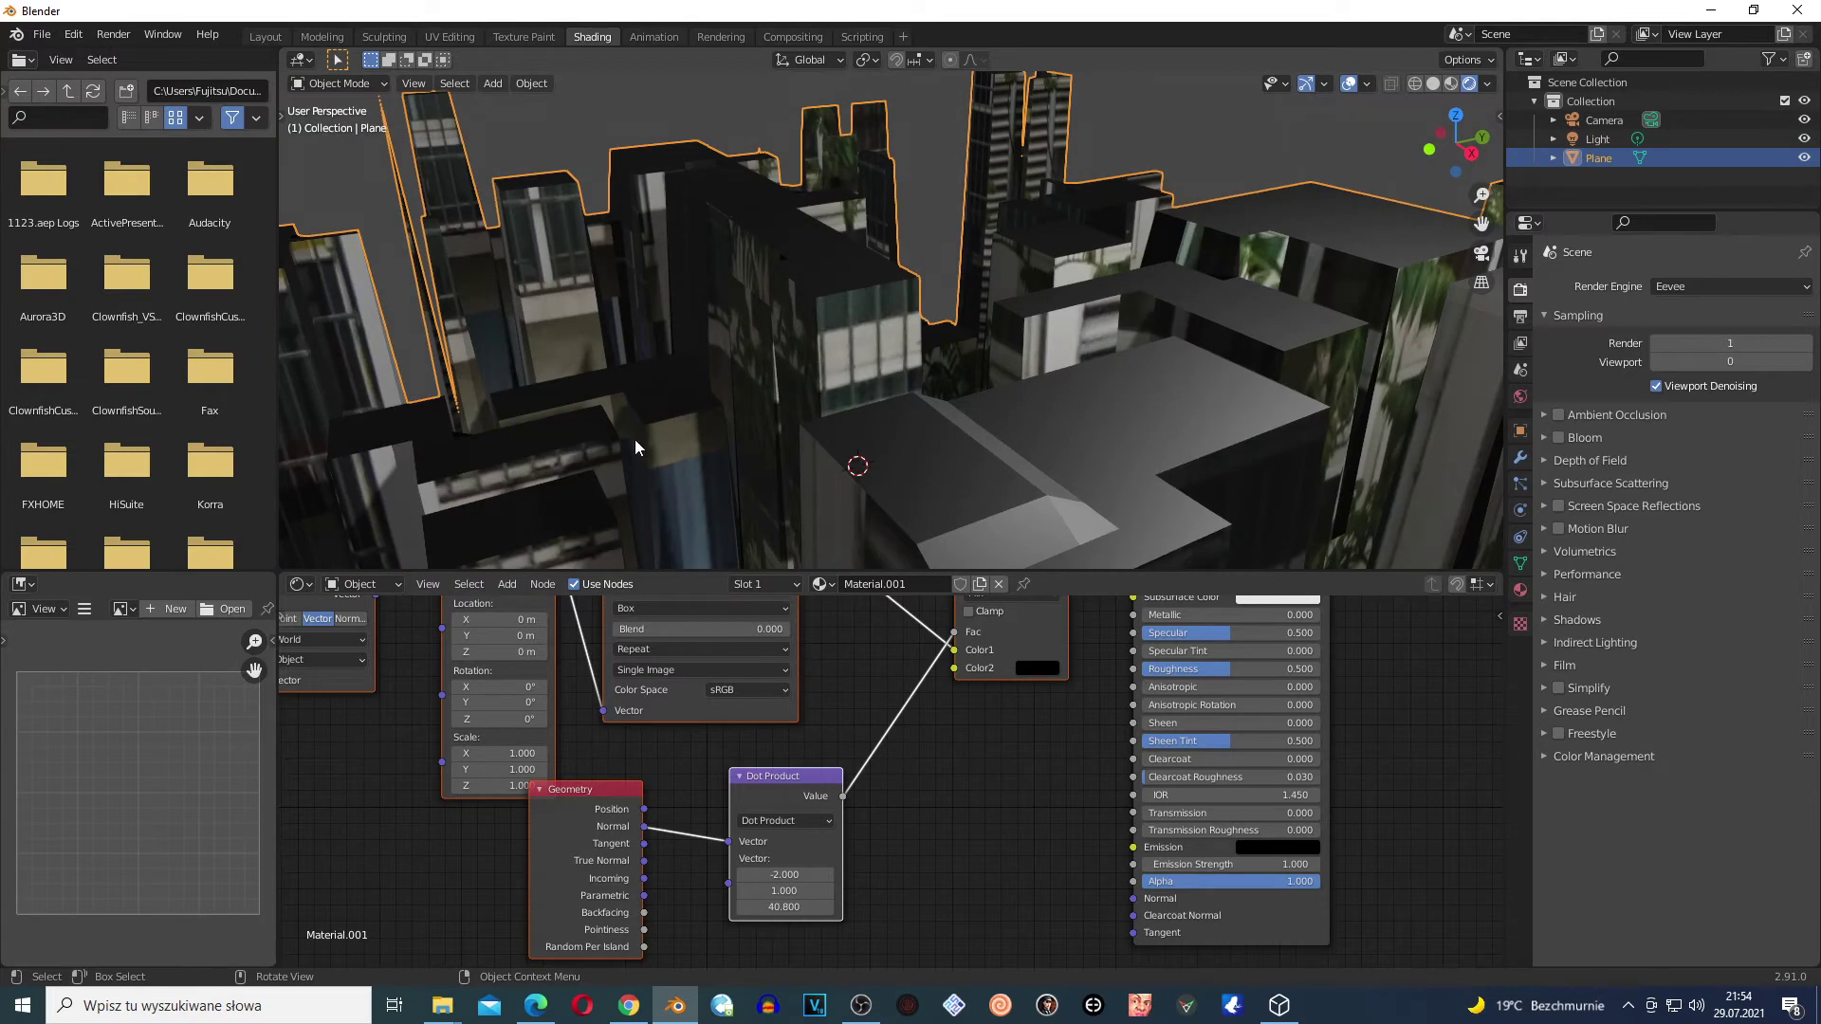
scroll(636, 440, down, 4)
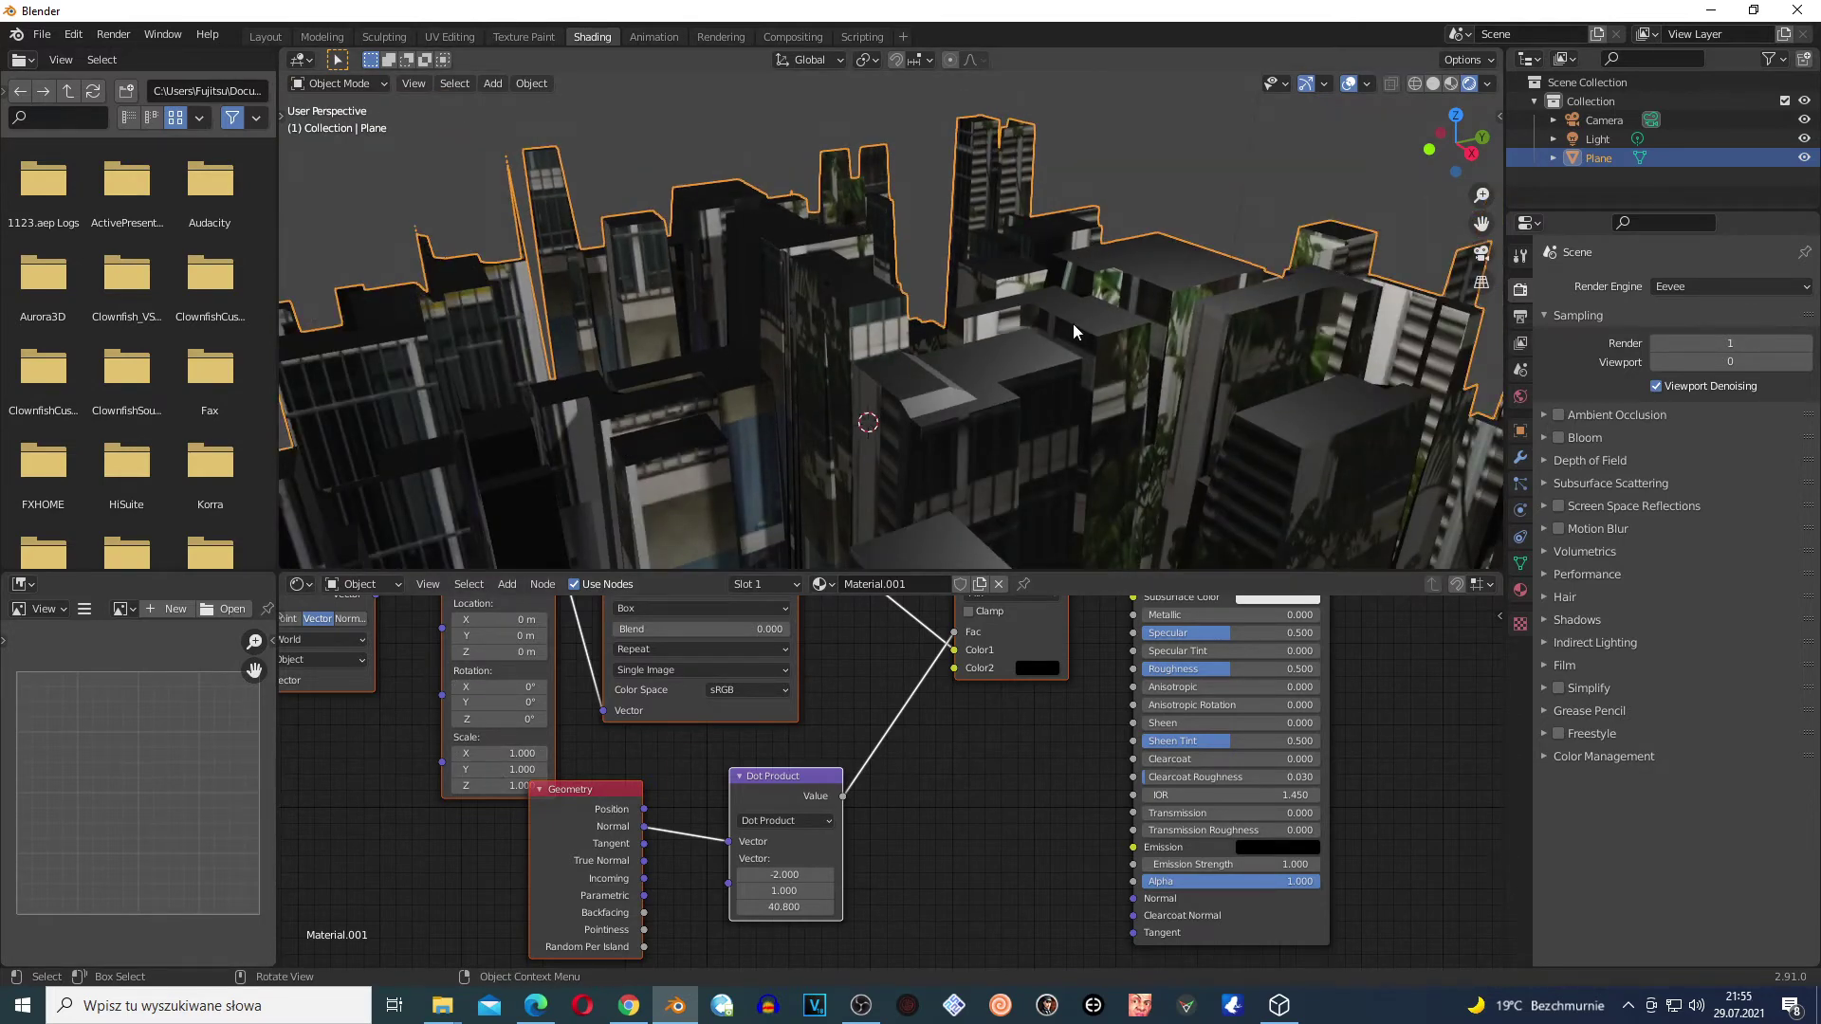
scroll(1074, 326, down, 3)
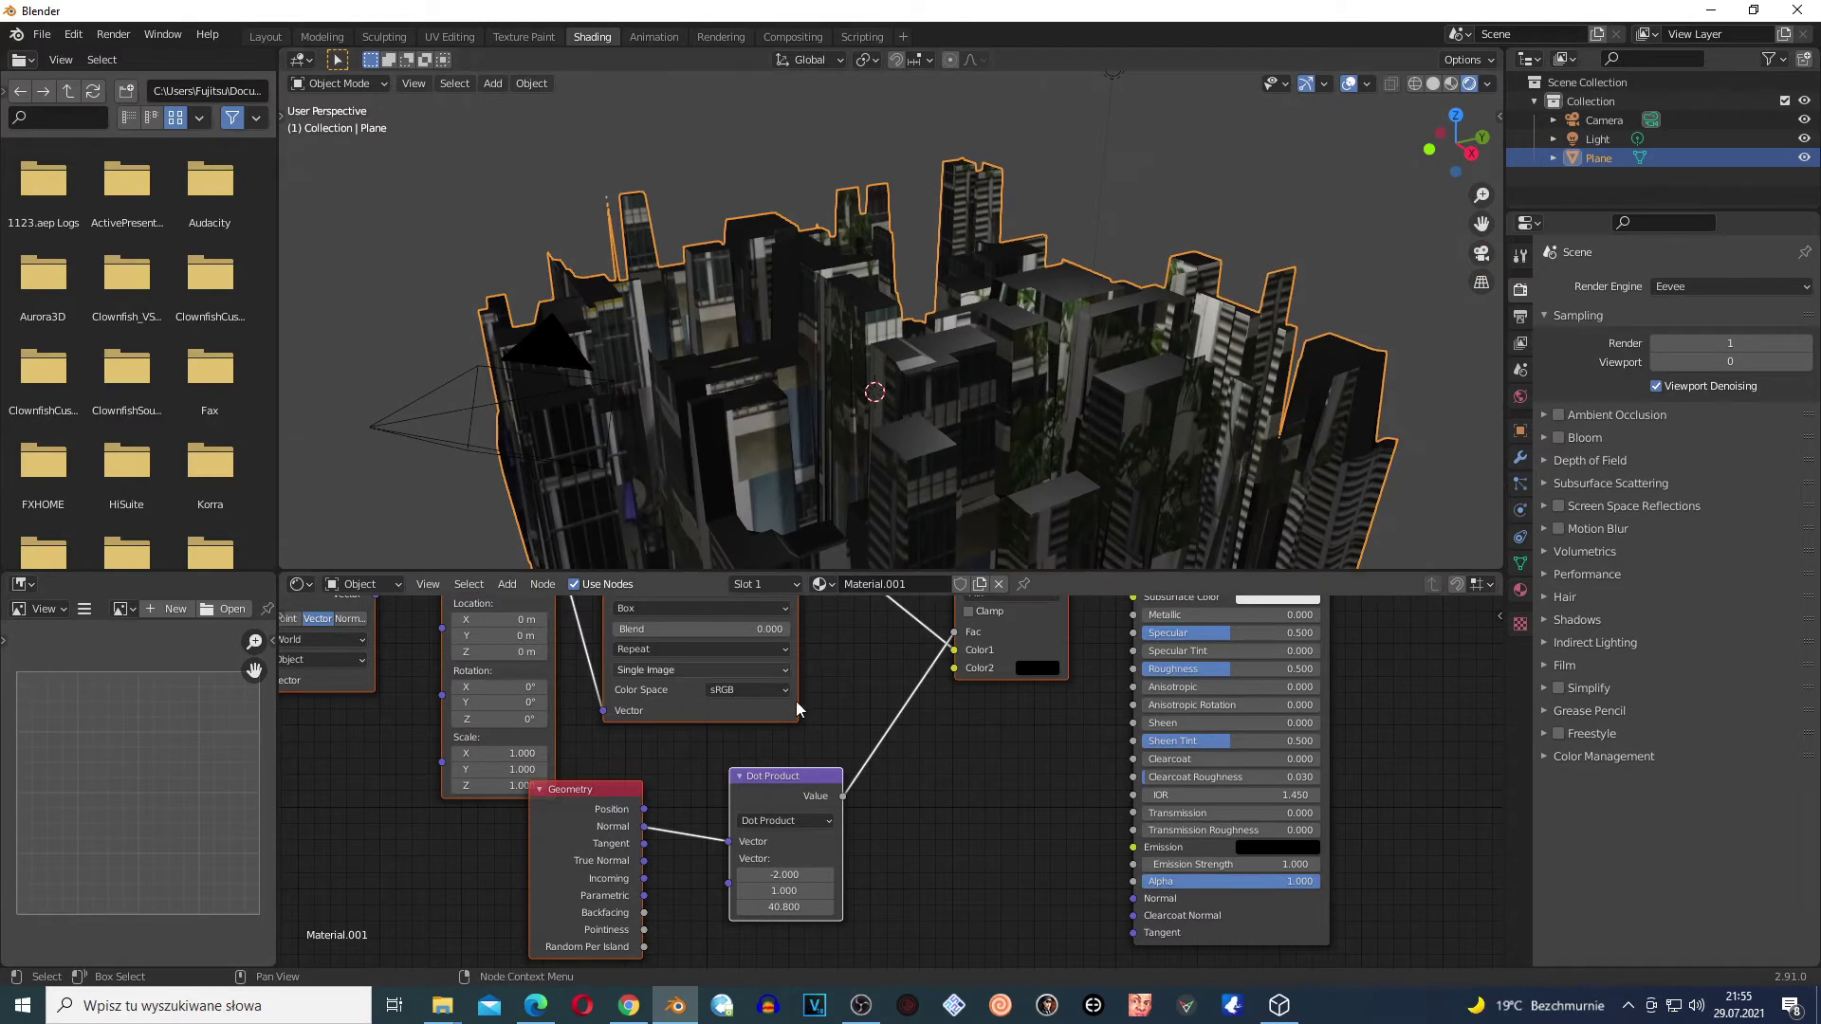
key(alt+a)
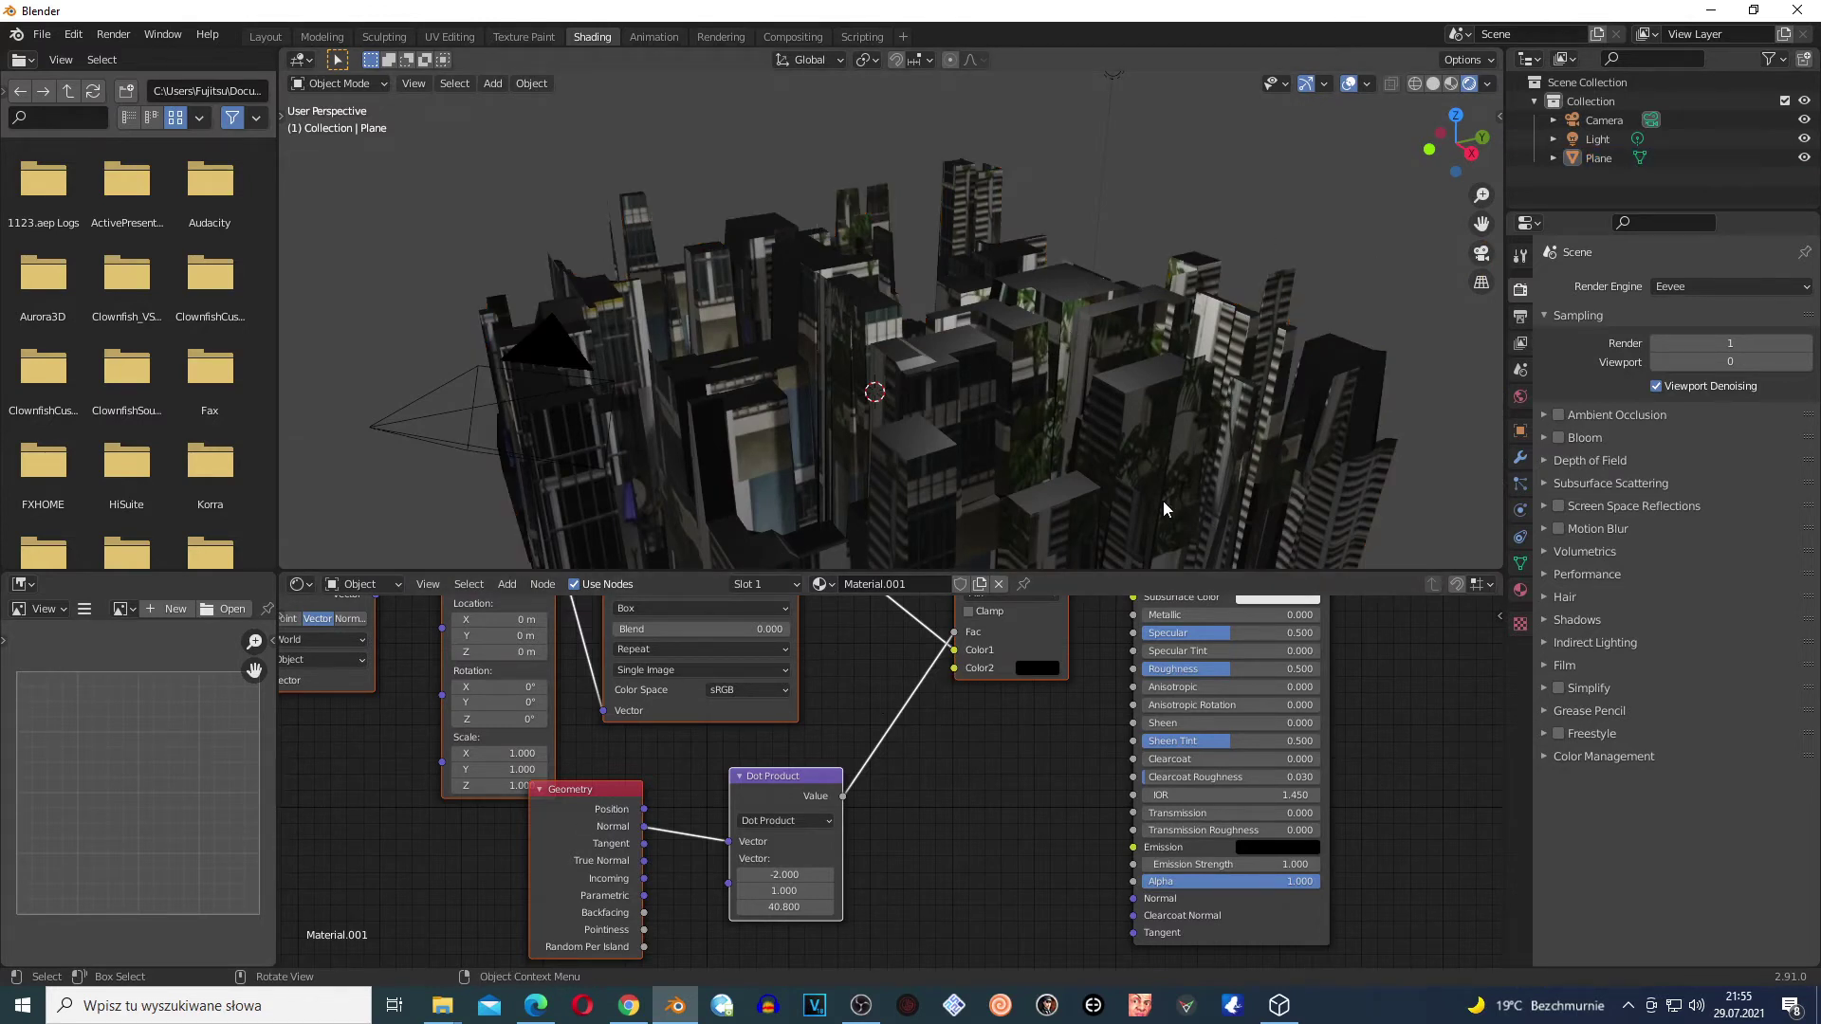
- Walk forward among the textured towers, then back out to see the whole city
key(shift+grave)
key(w)
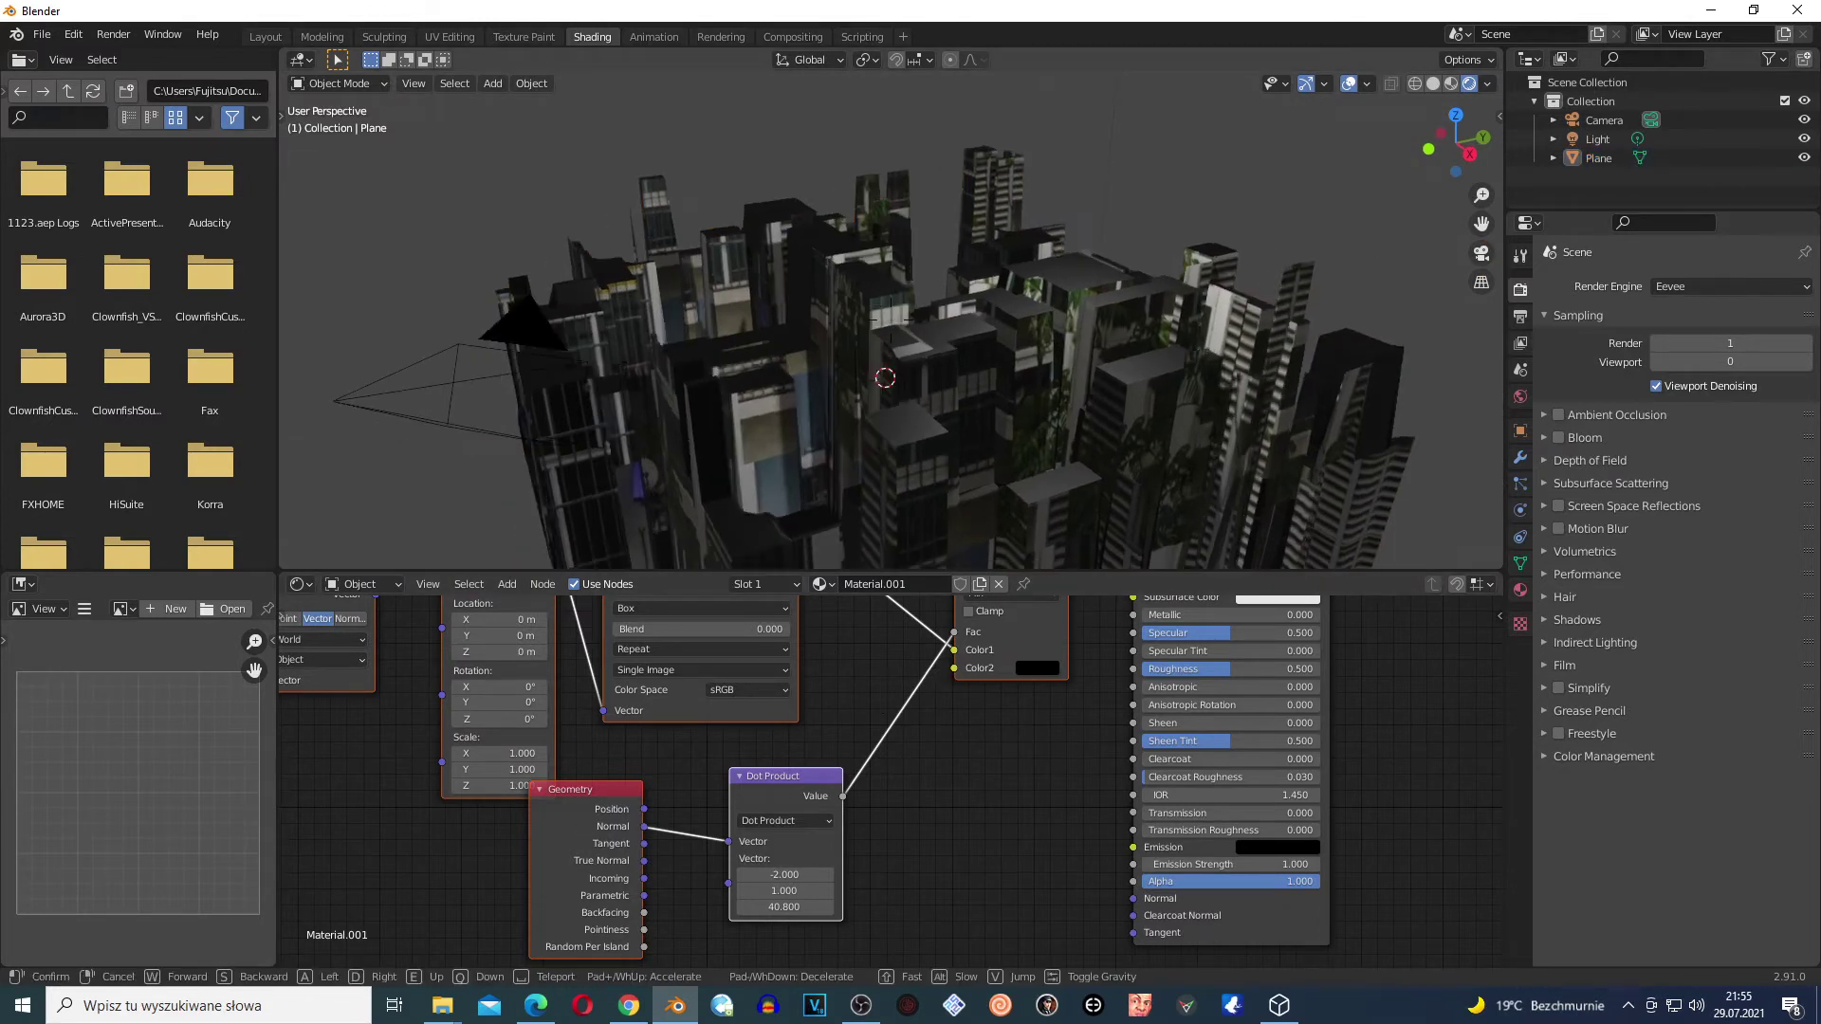
key(w)
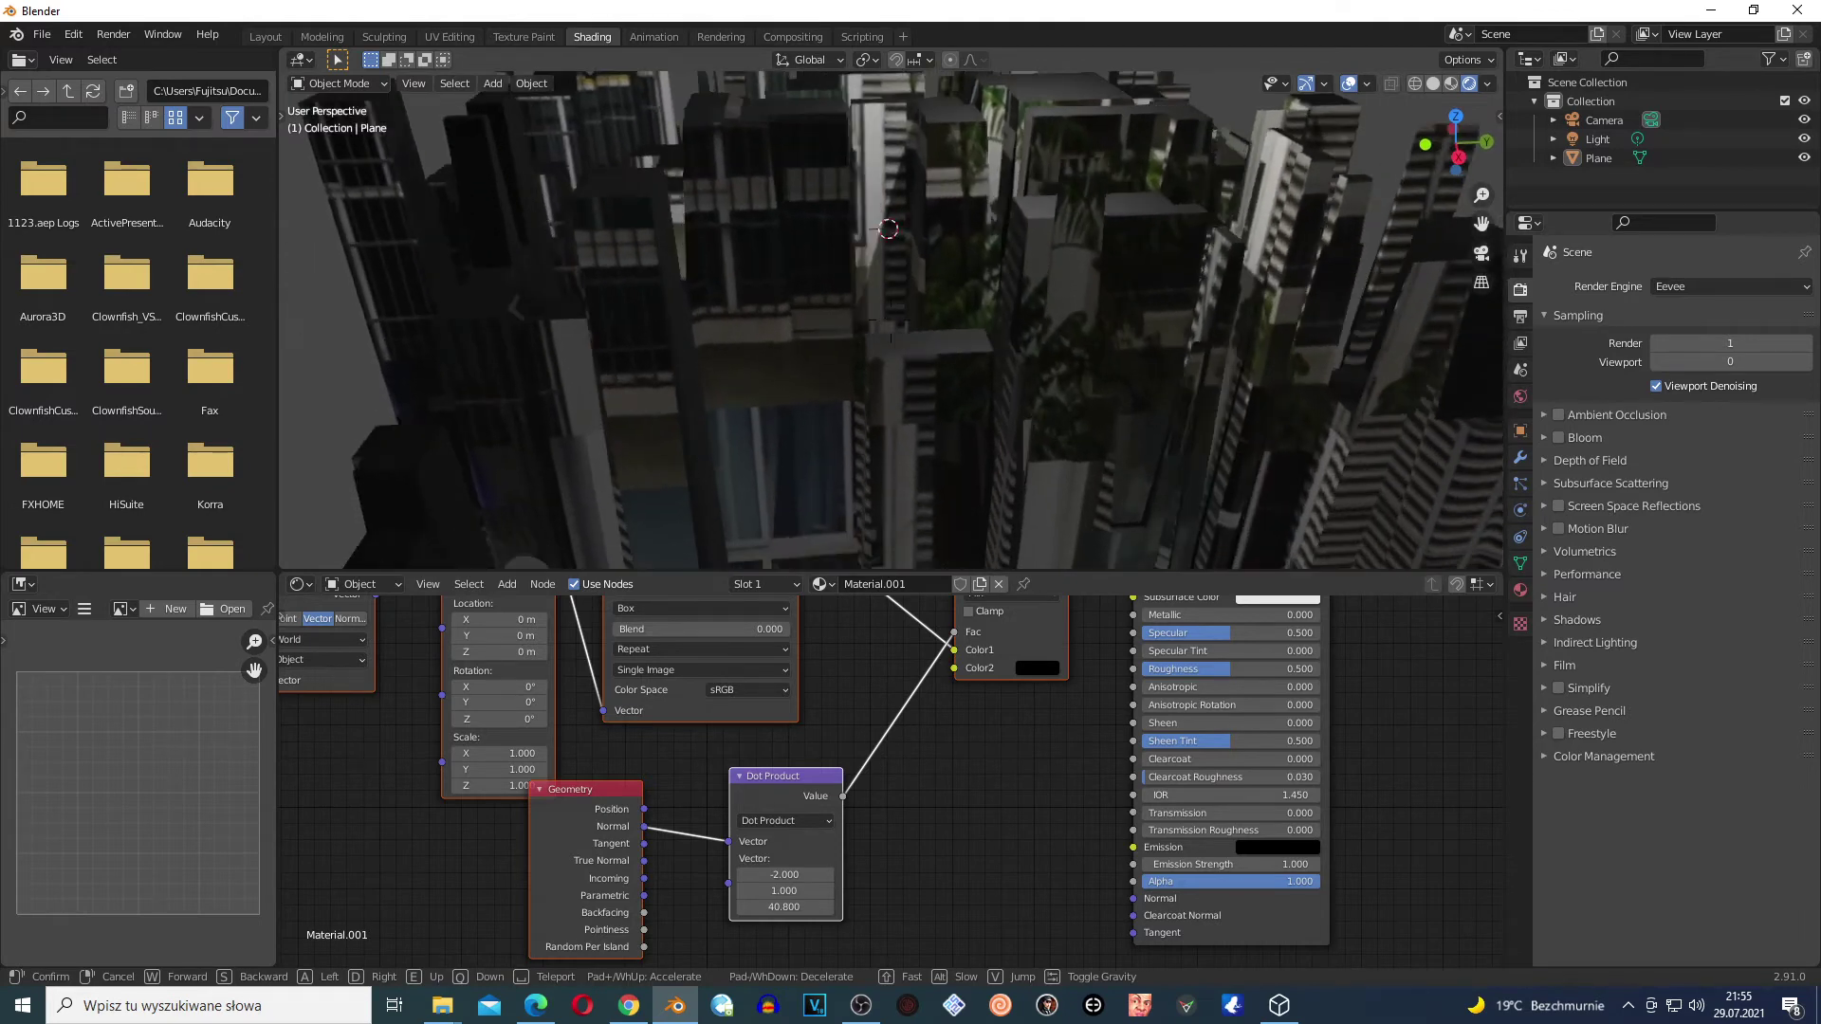
key(s)
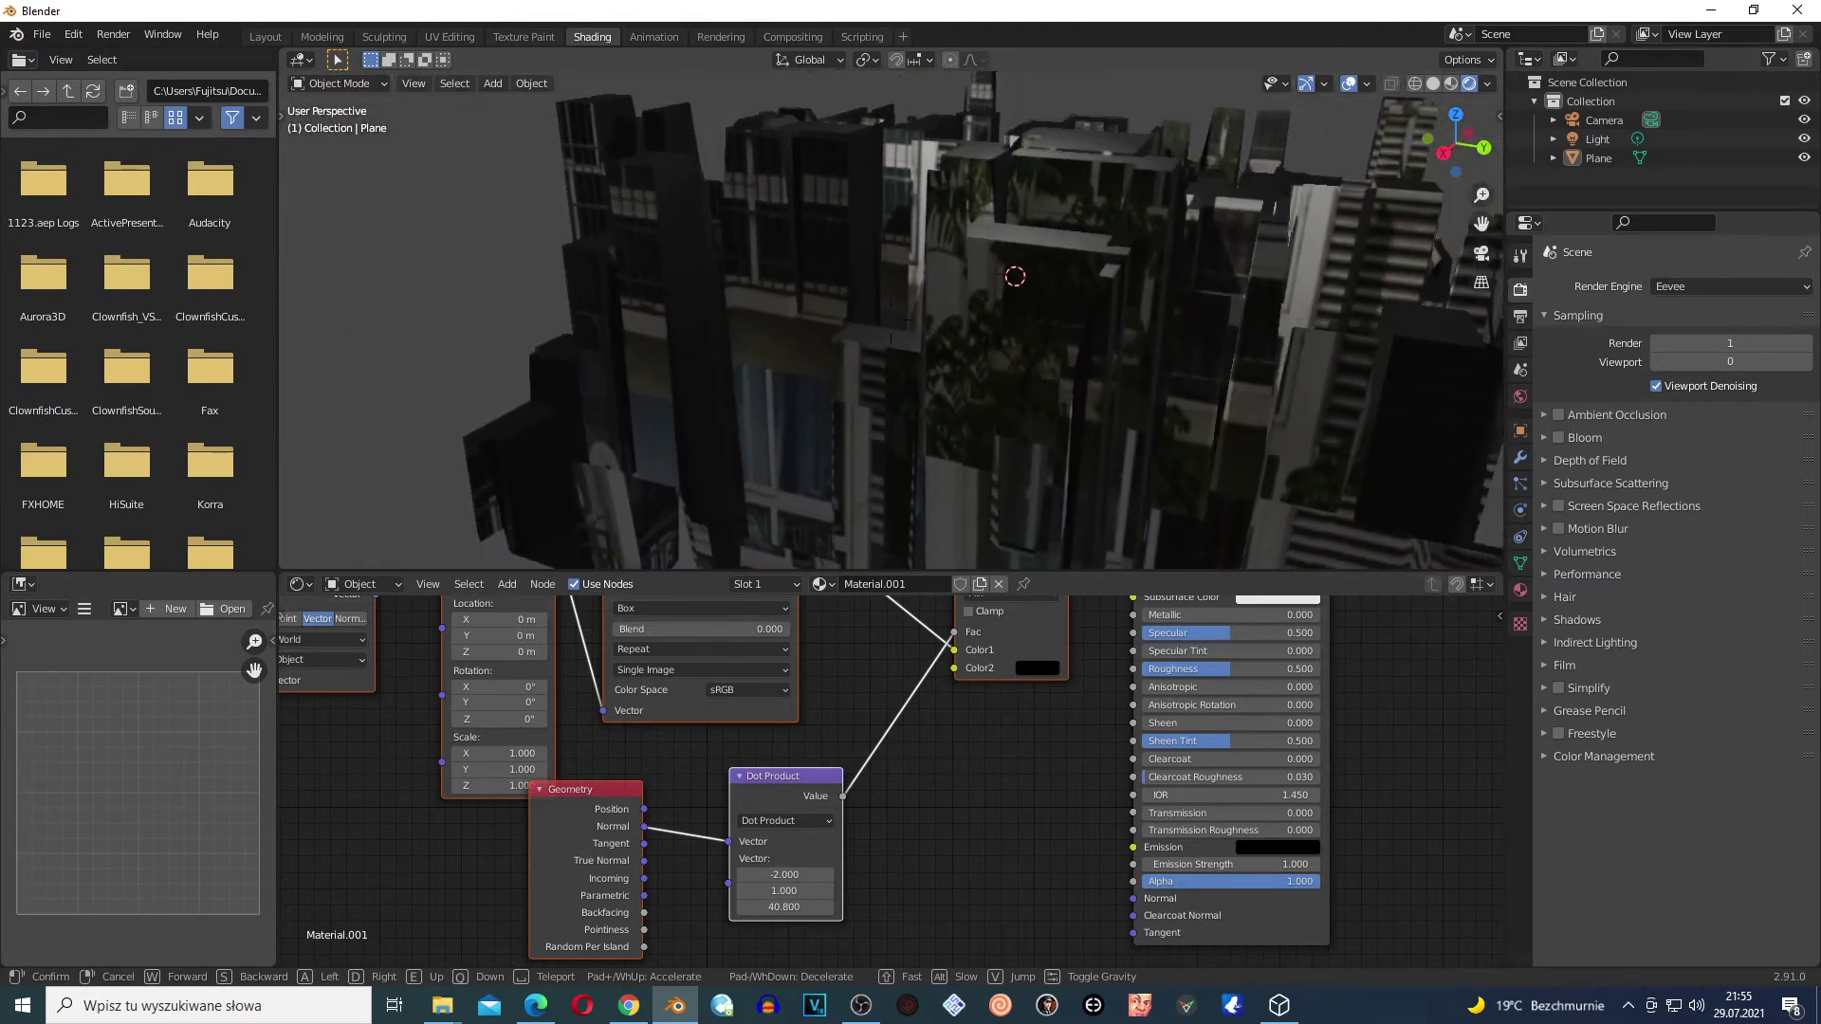
key(s)
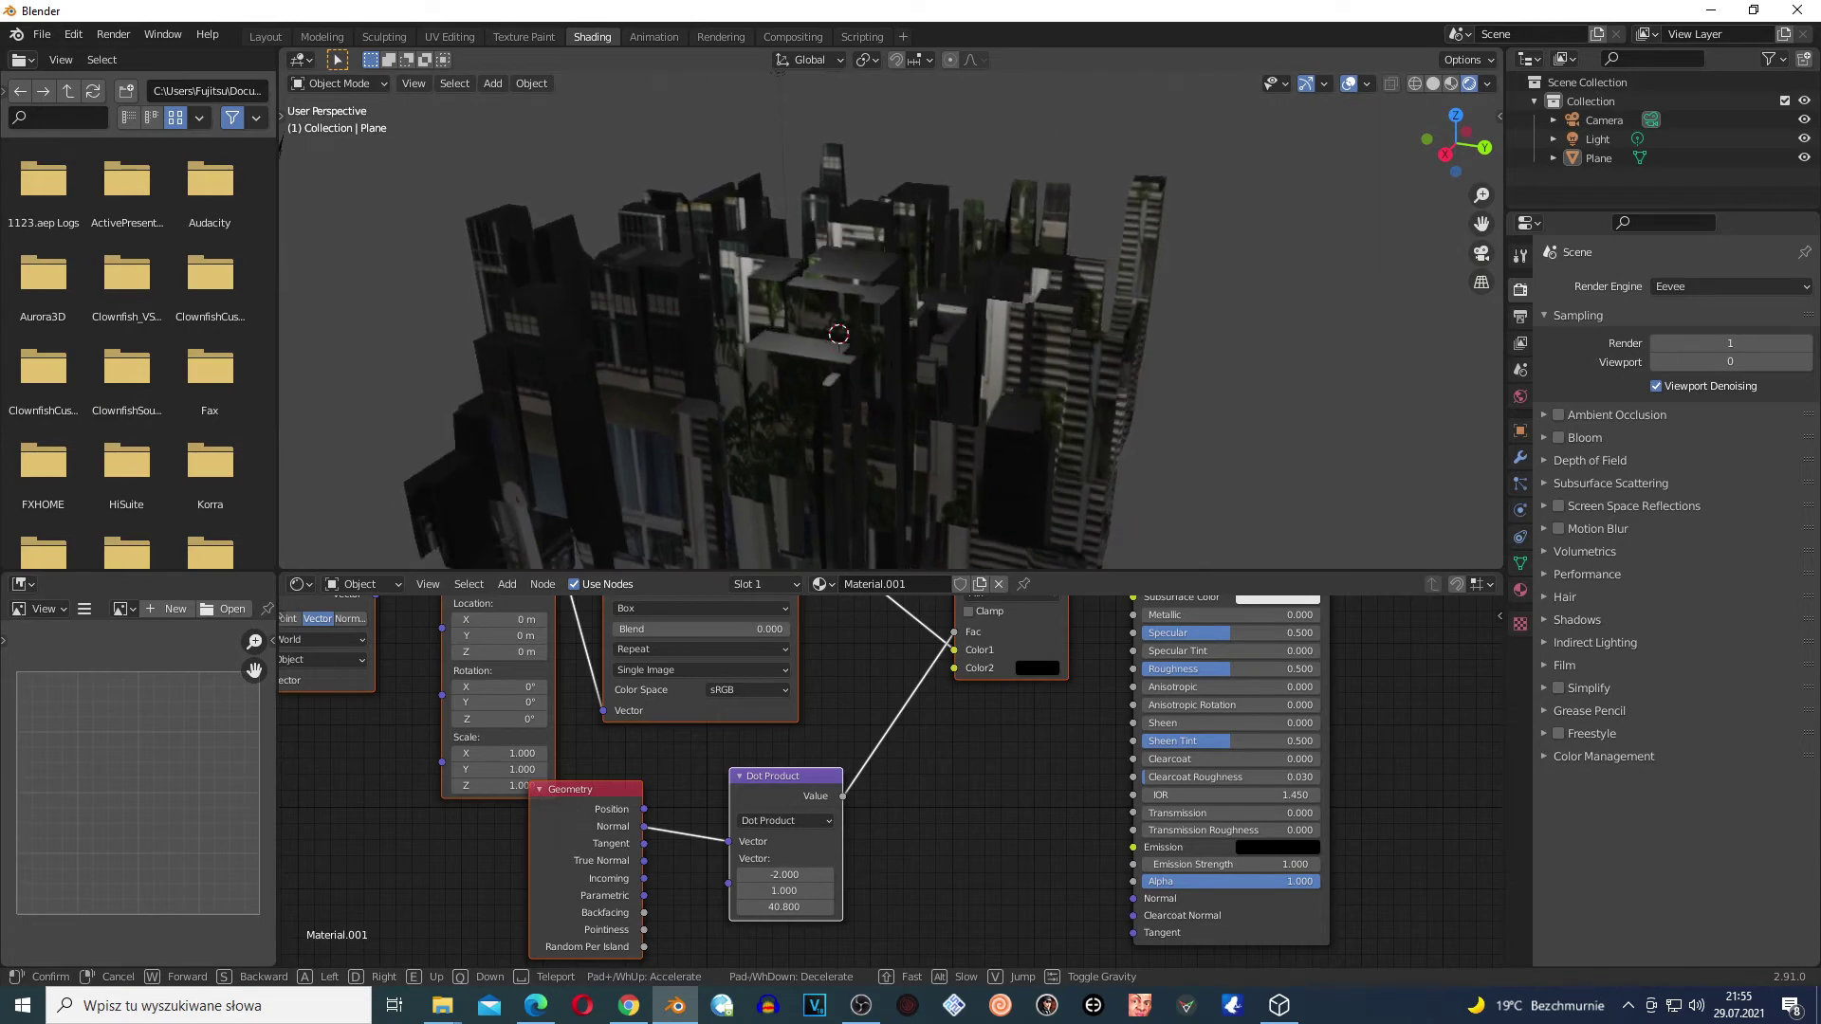
key(s)
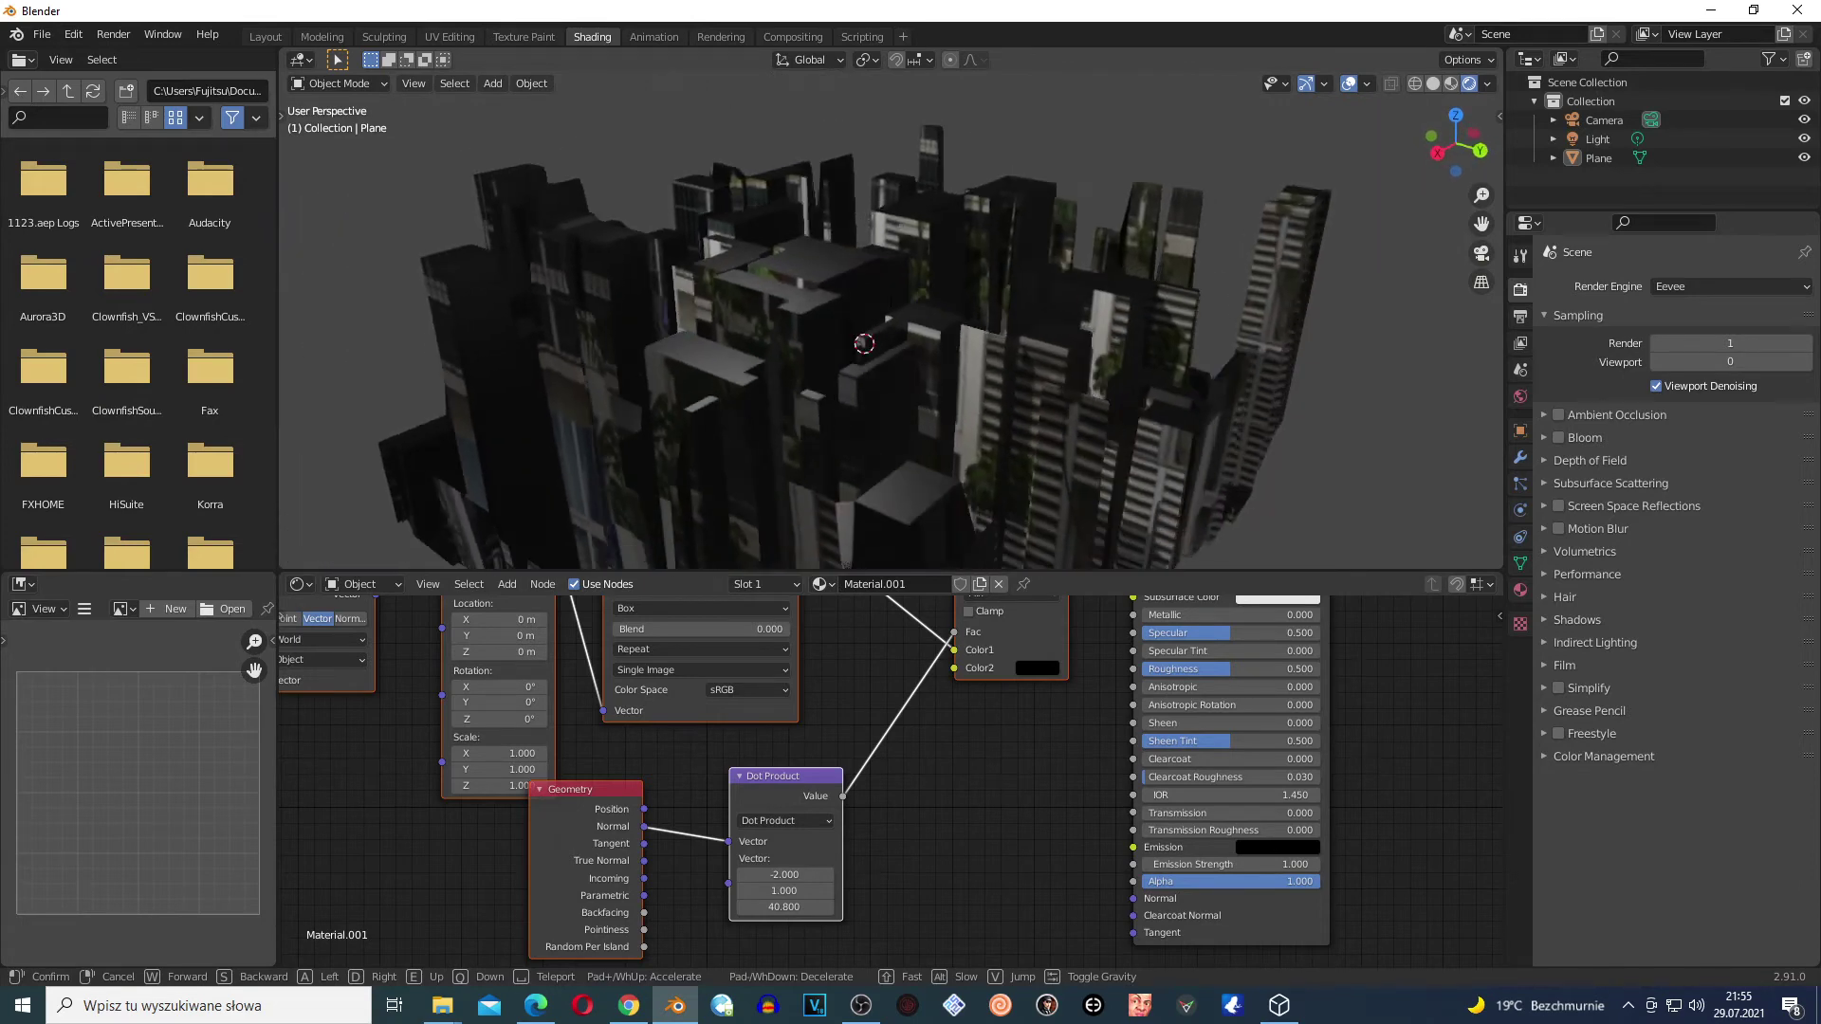
click(834, 345)
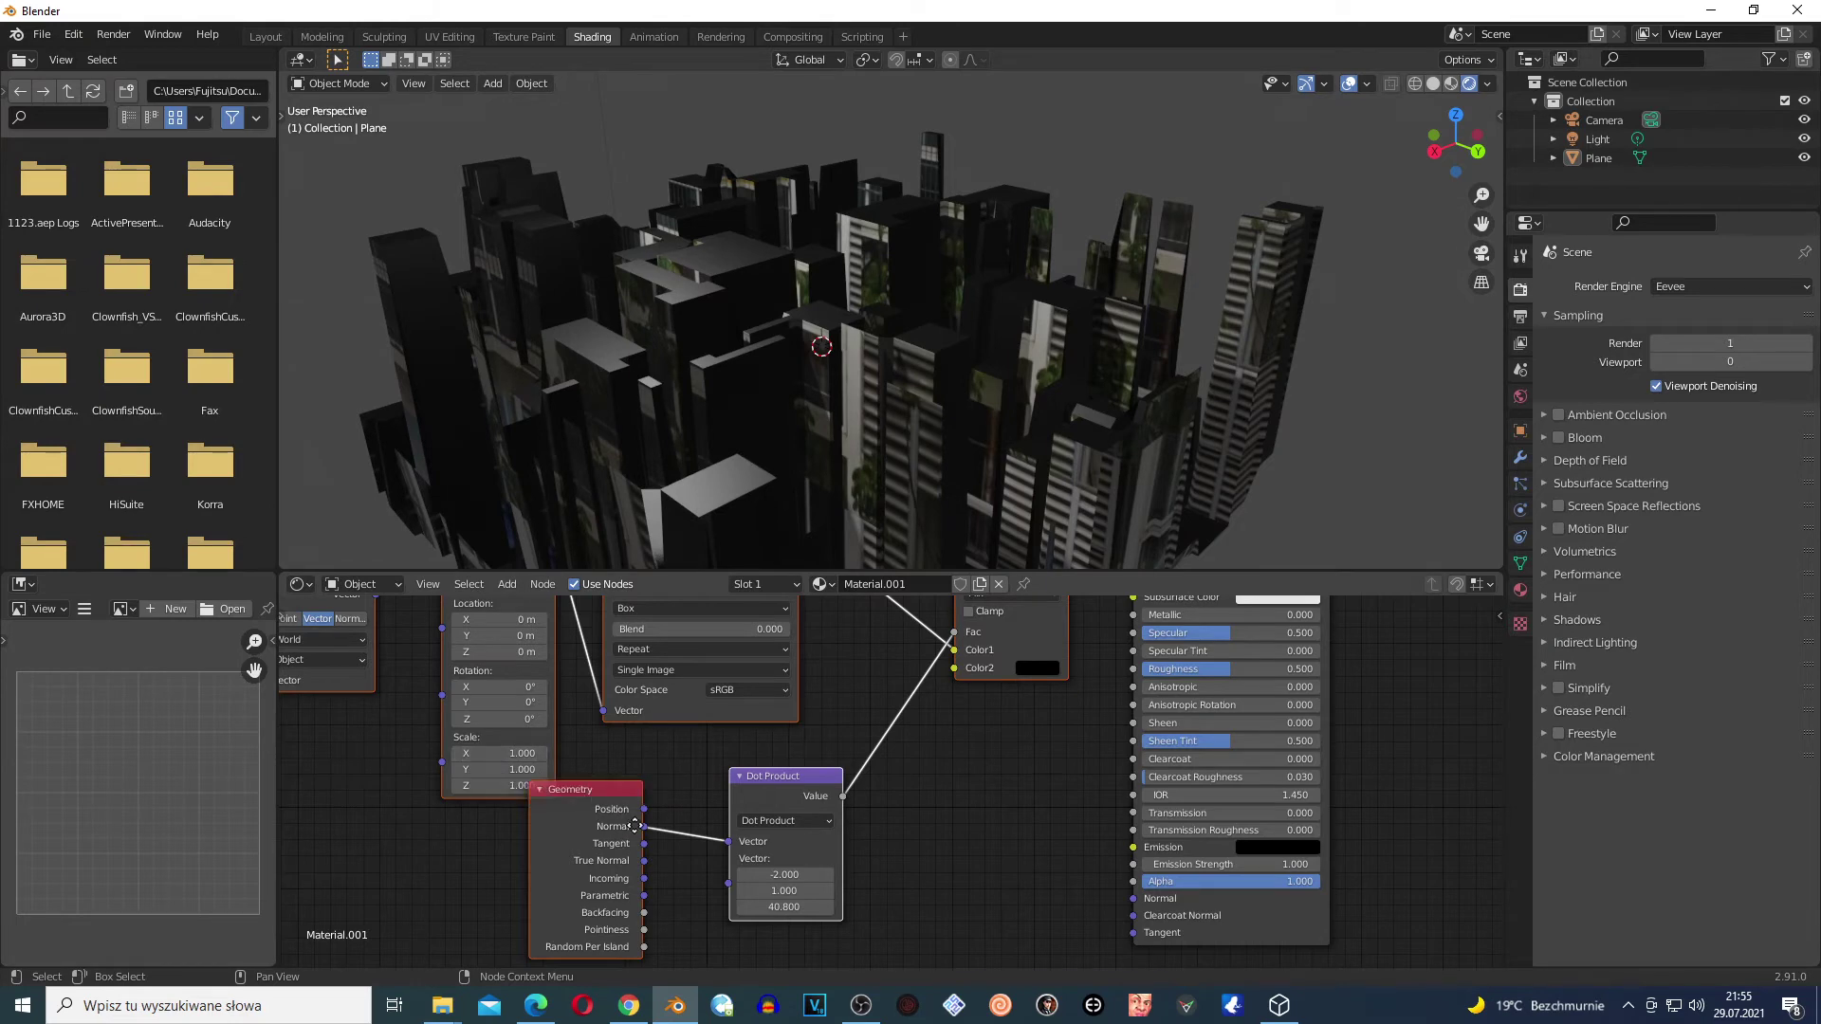
middle_drag(635, 827, 634, 815)
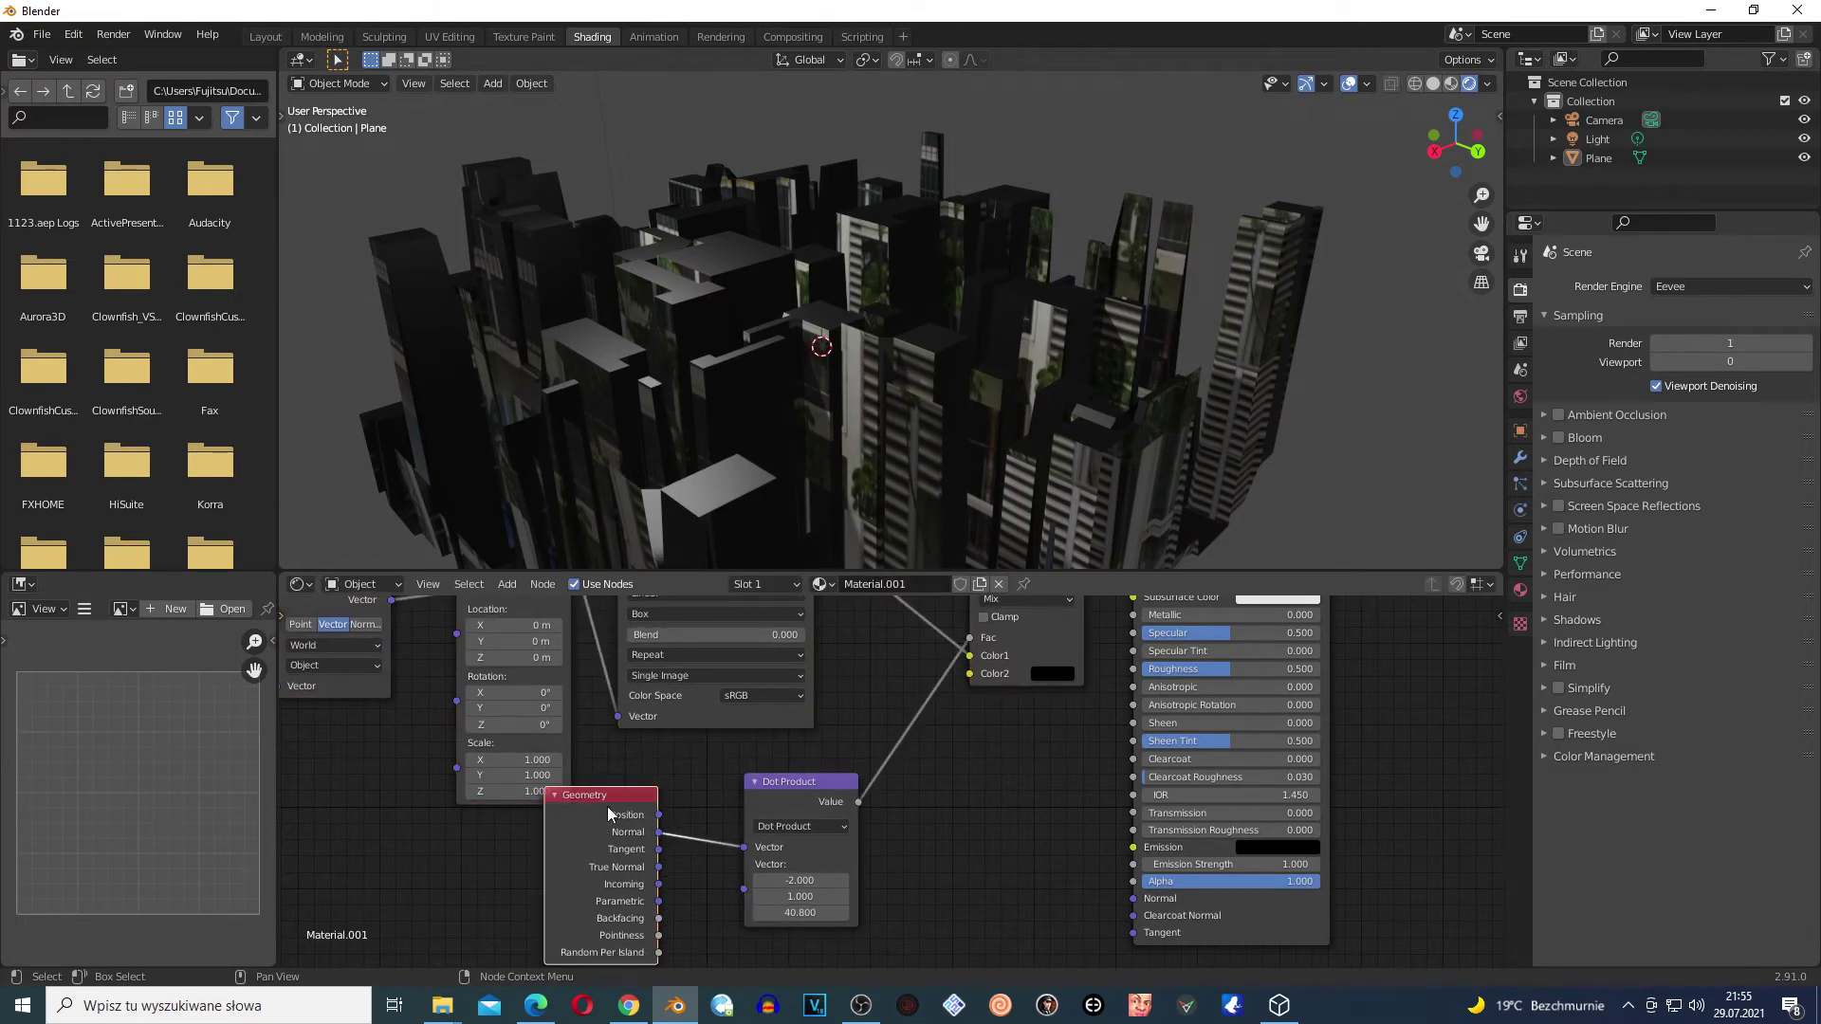
scroll(1076, 704, down, 3)
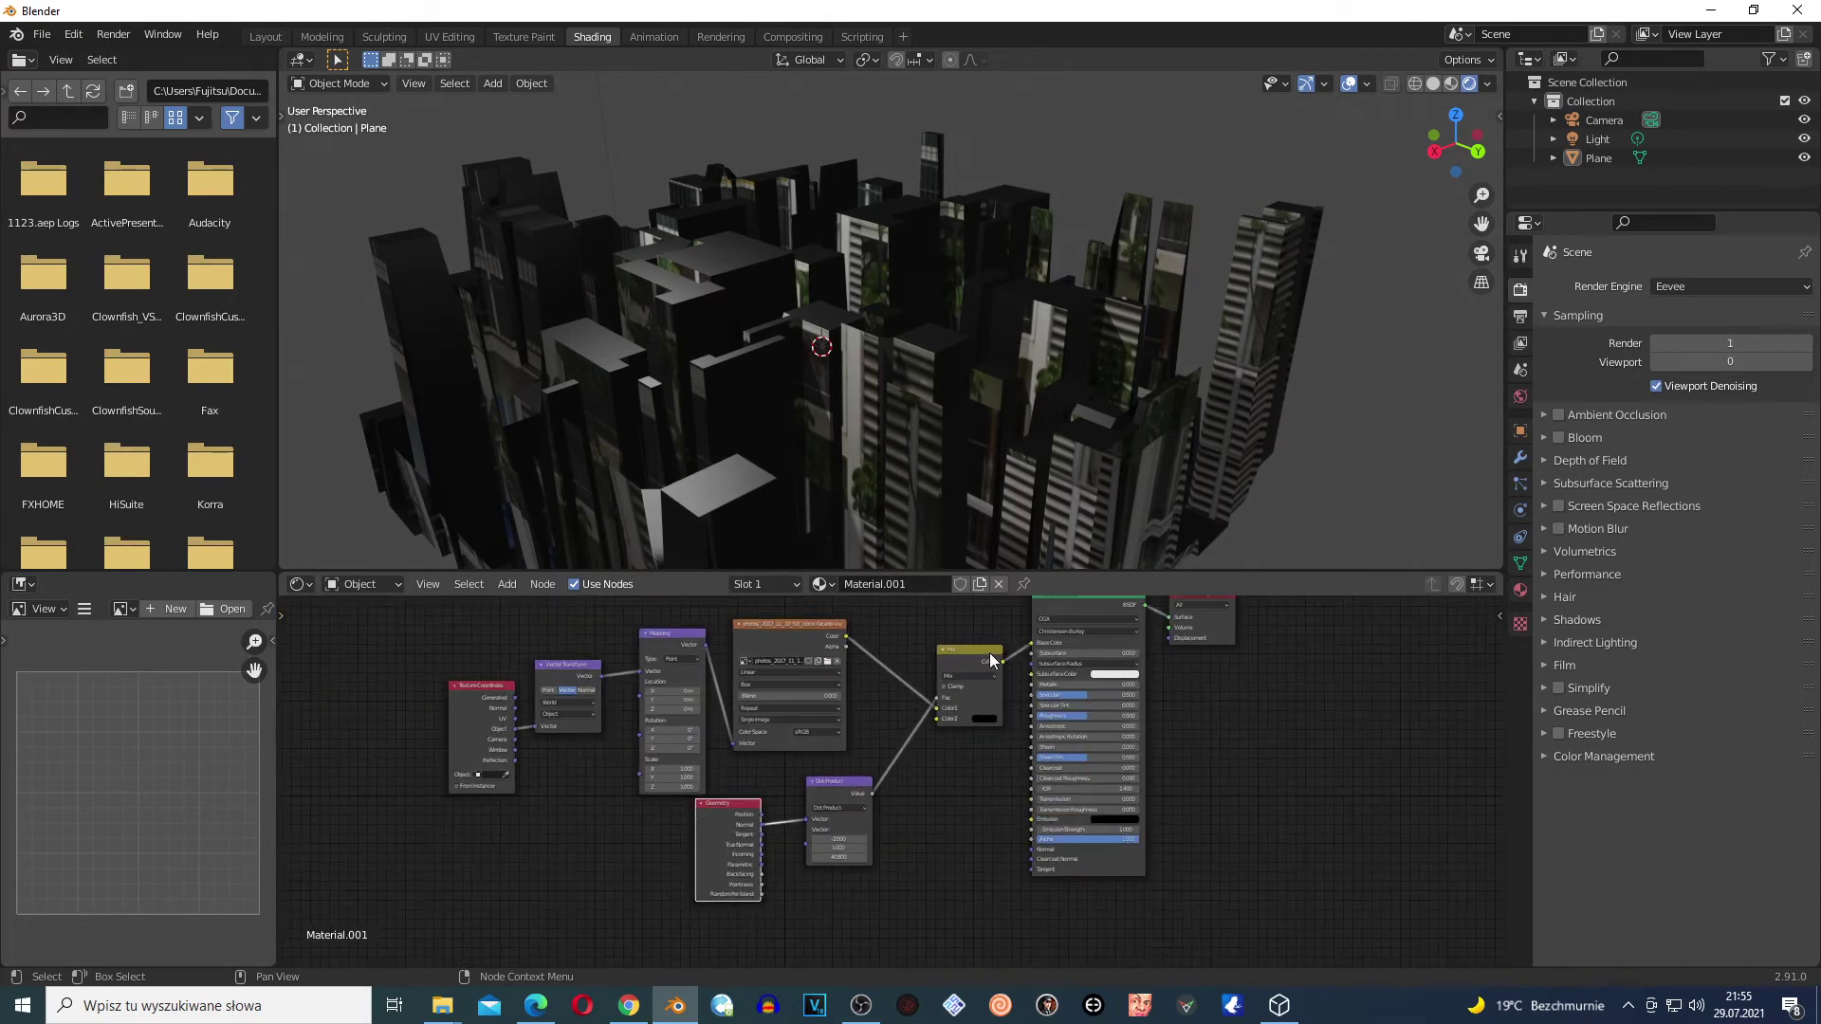
scroll(1013, 831, up, 1)
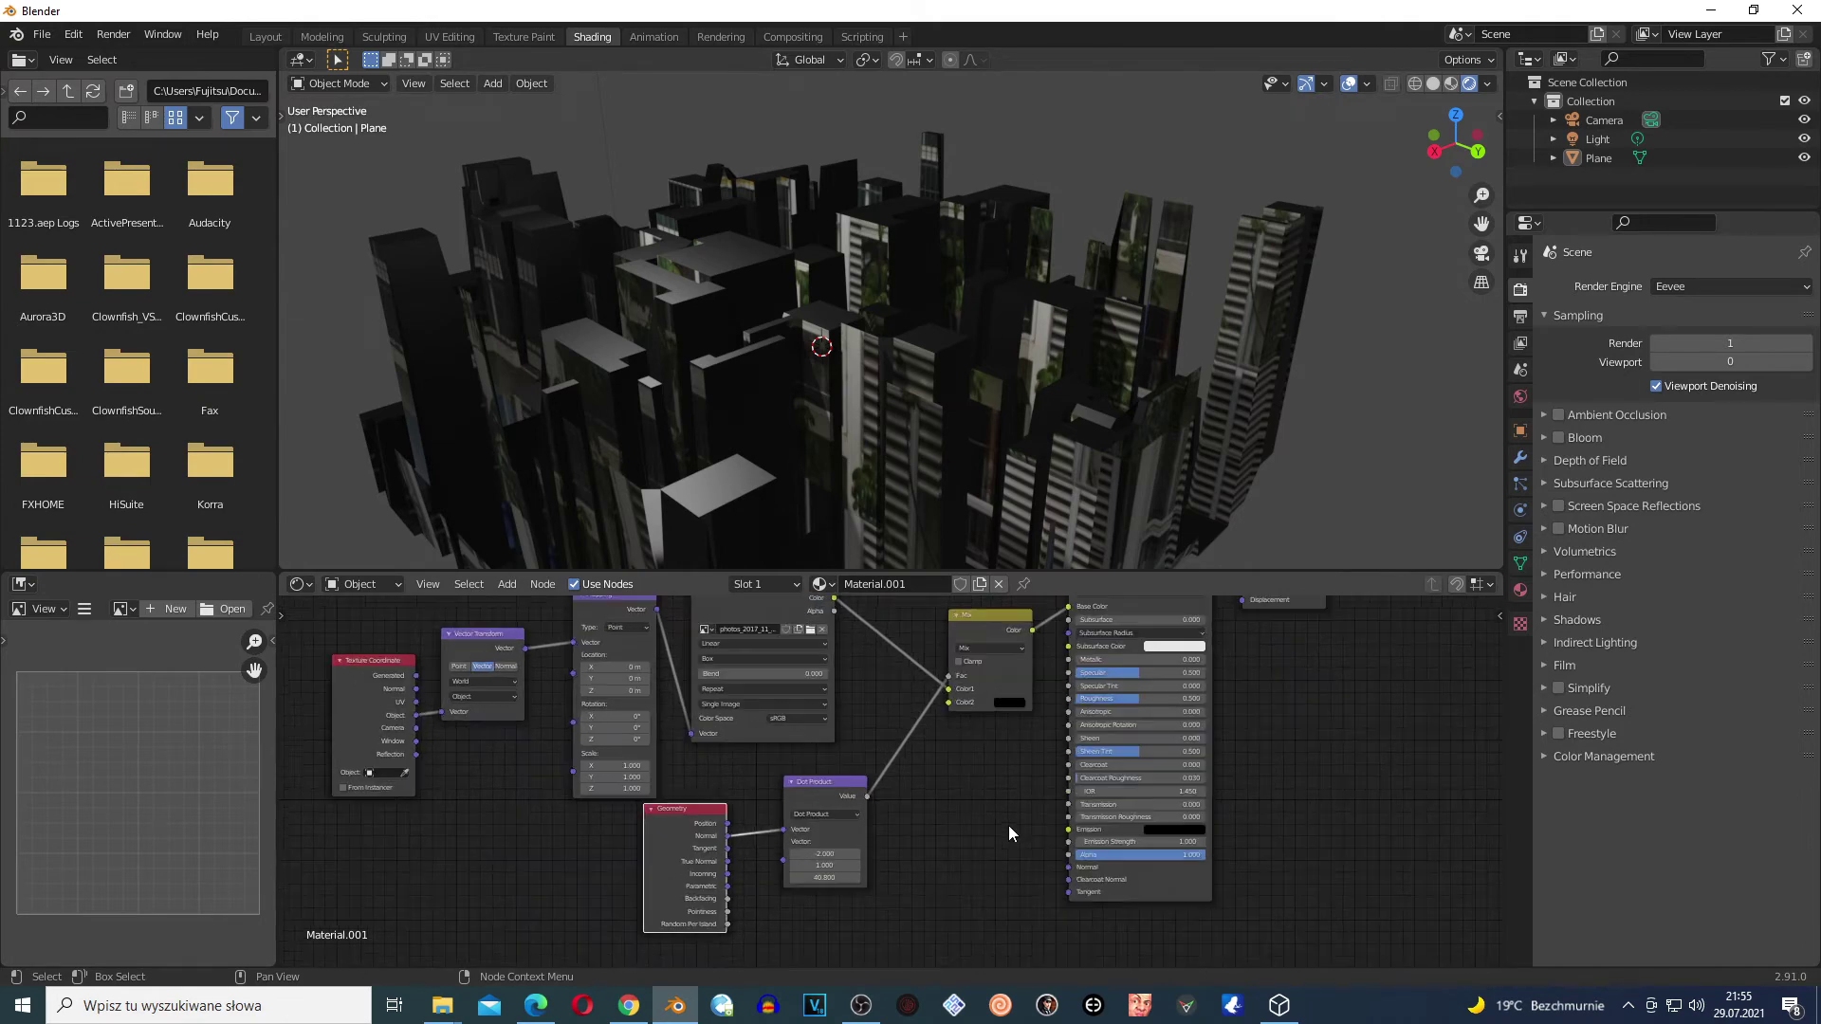
scroll(1043, 839, up, 1)
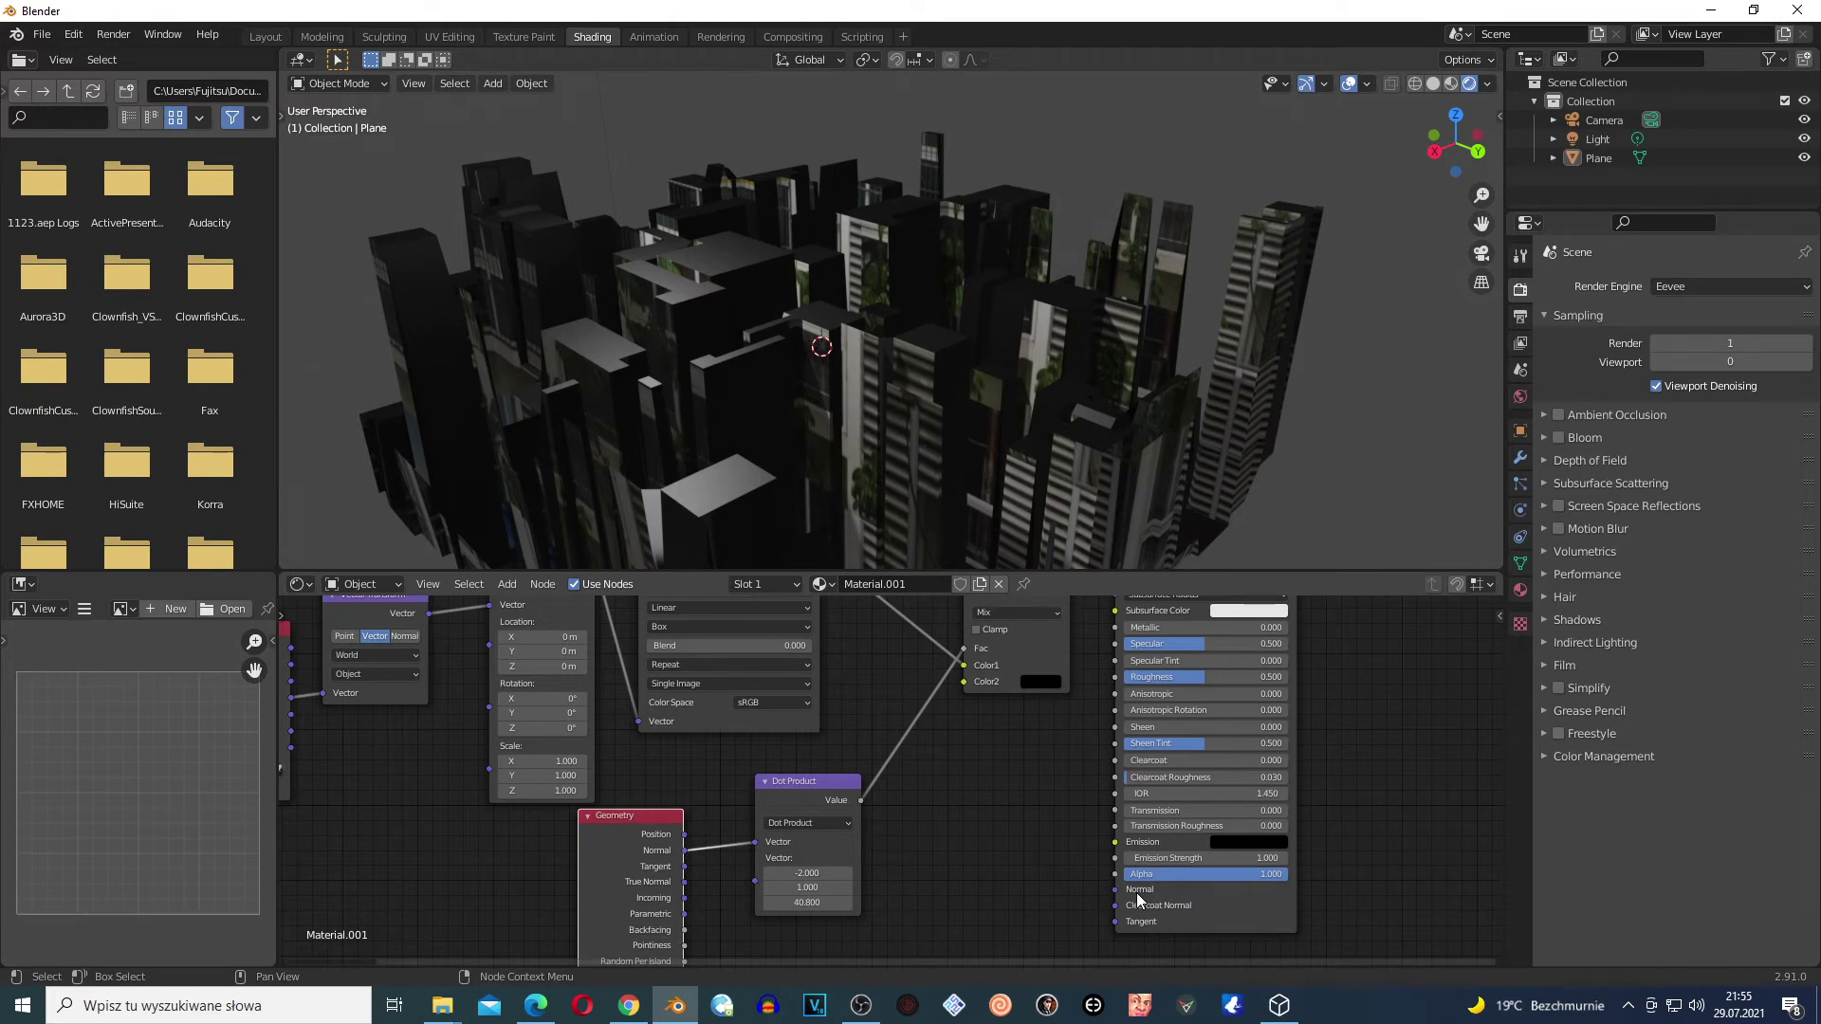
scroll(1117, 676, down, 2)
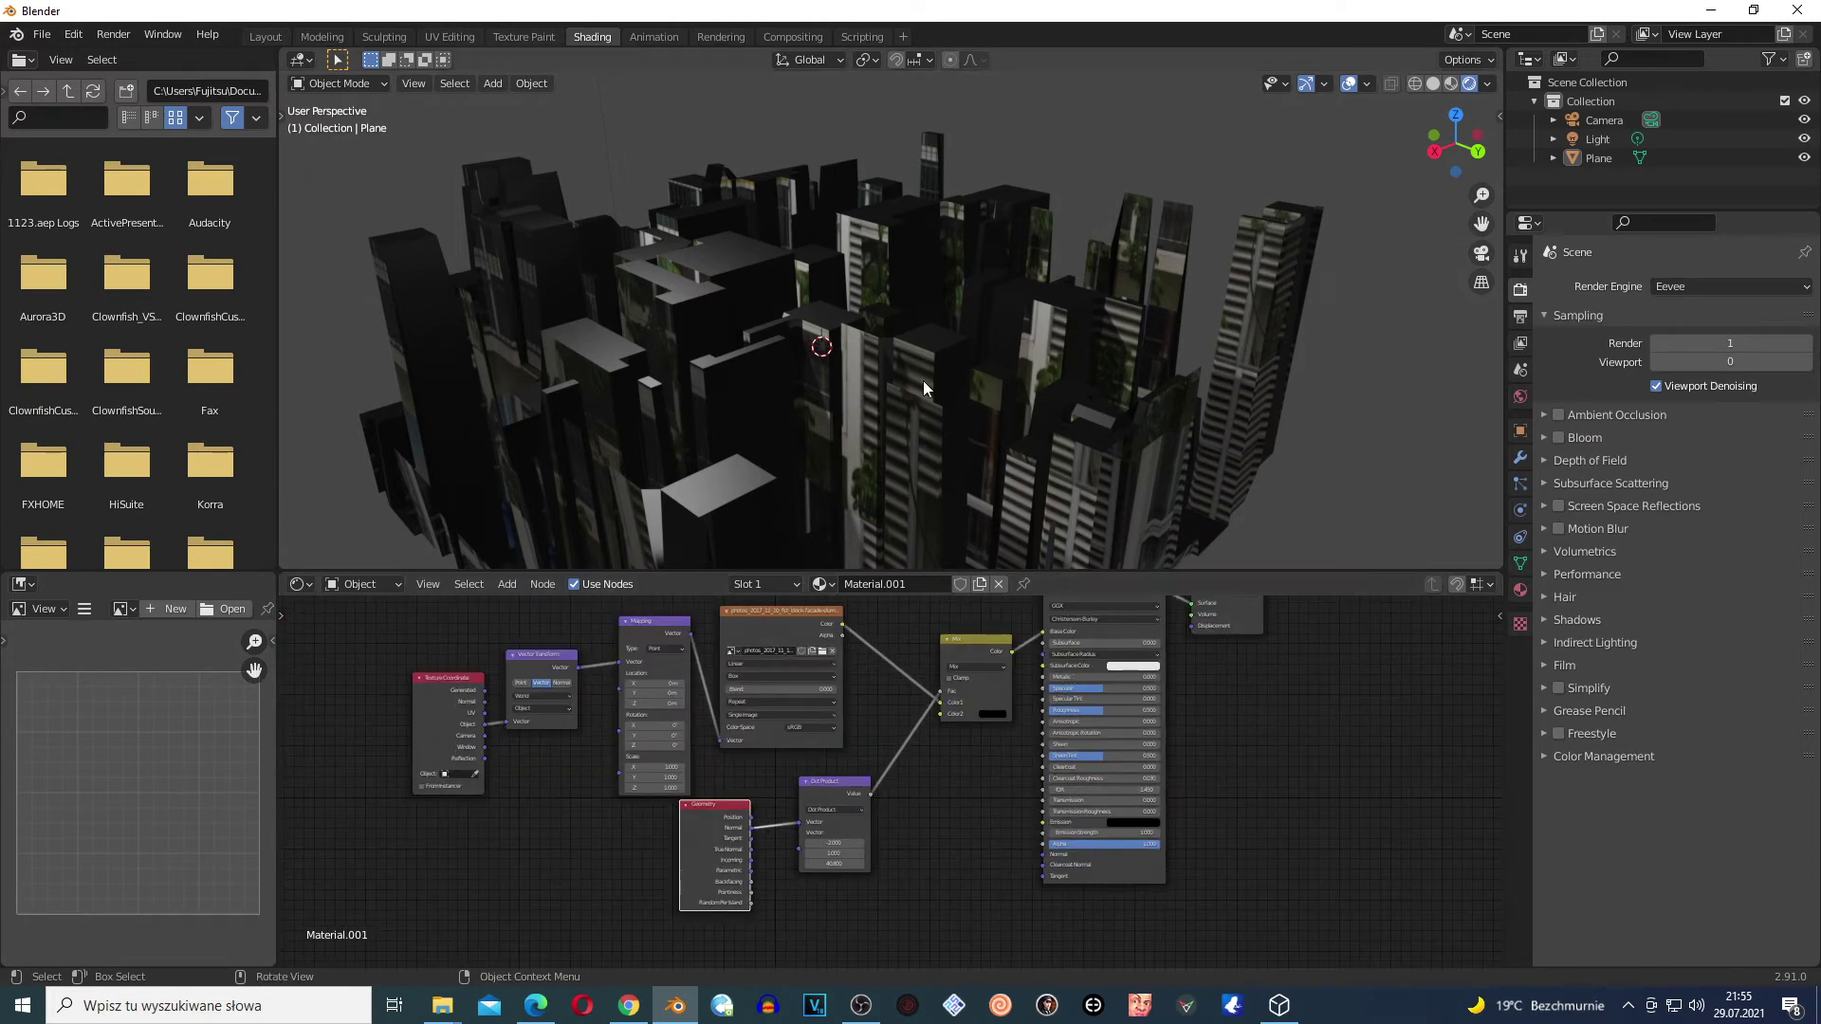
scroll(924, 380, up, 4)
scroll(1022, 442, down, 4)
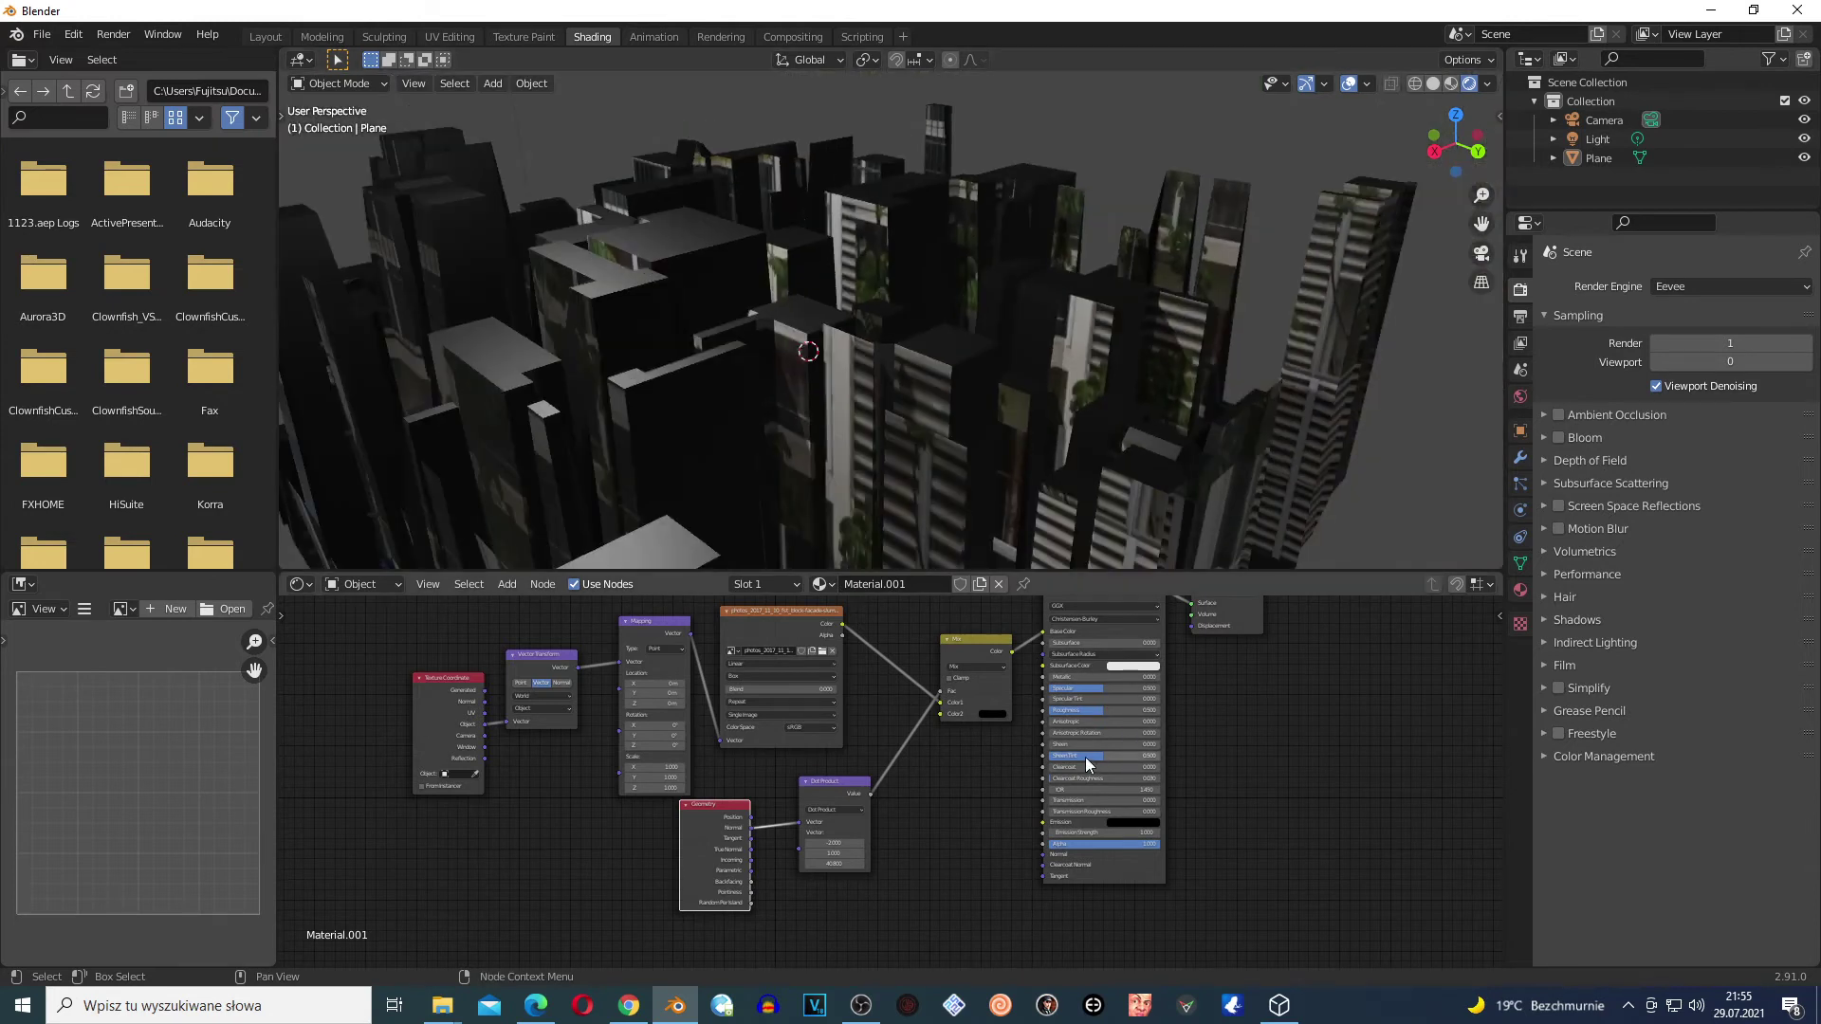
scroll(1085, 757, up, 2)
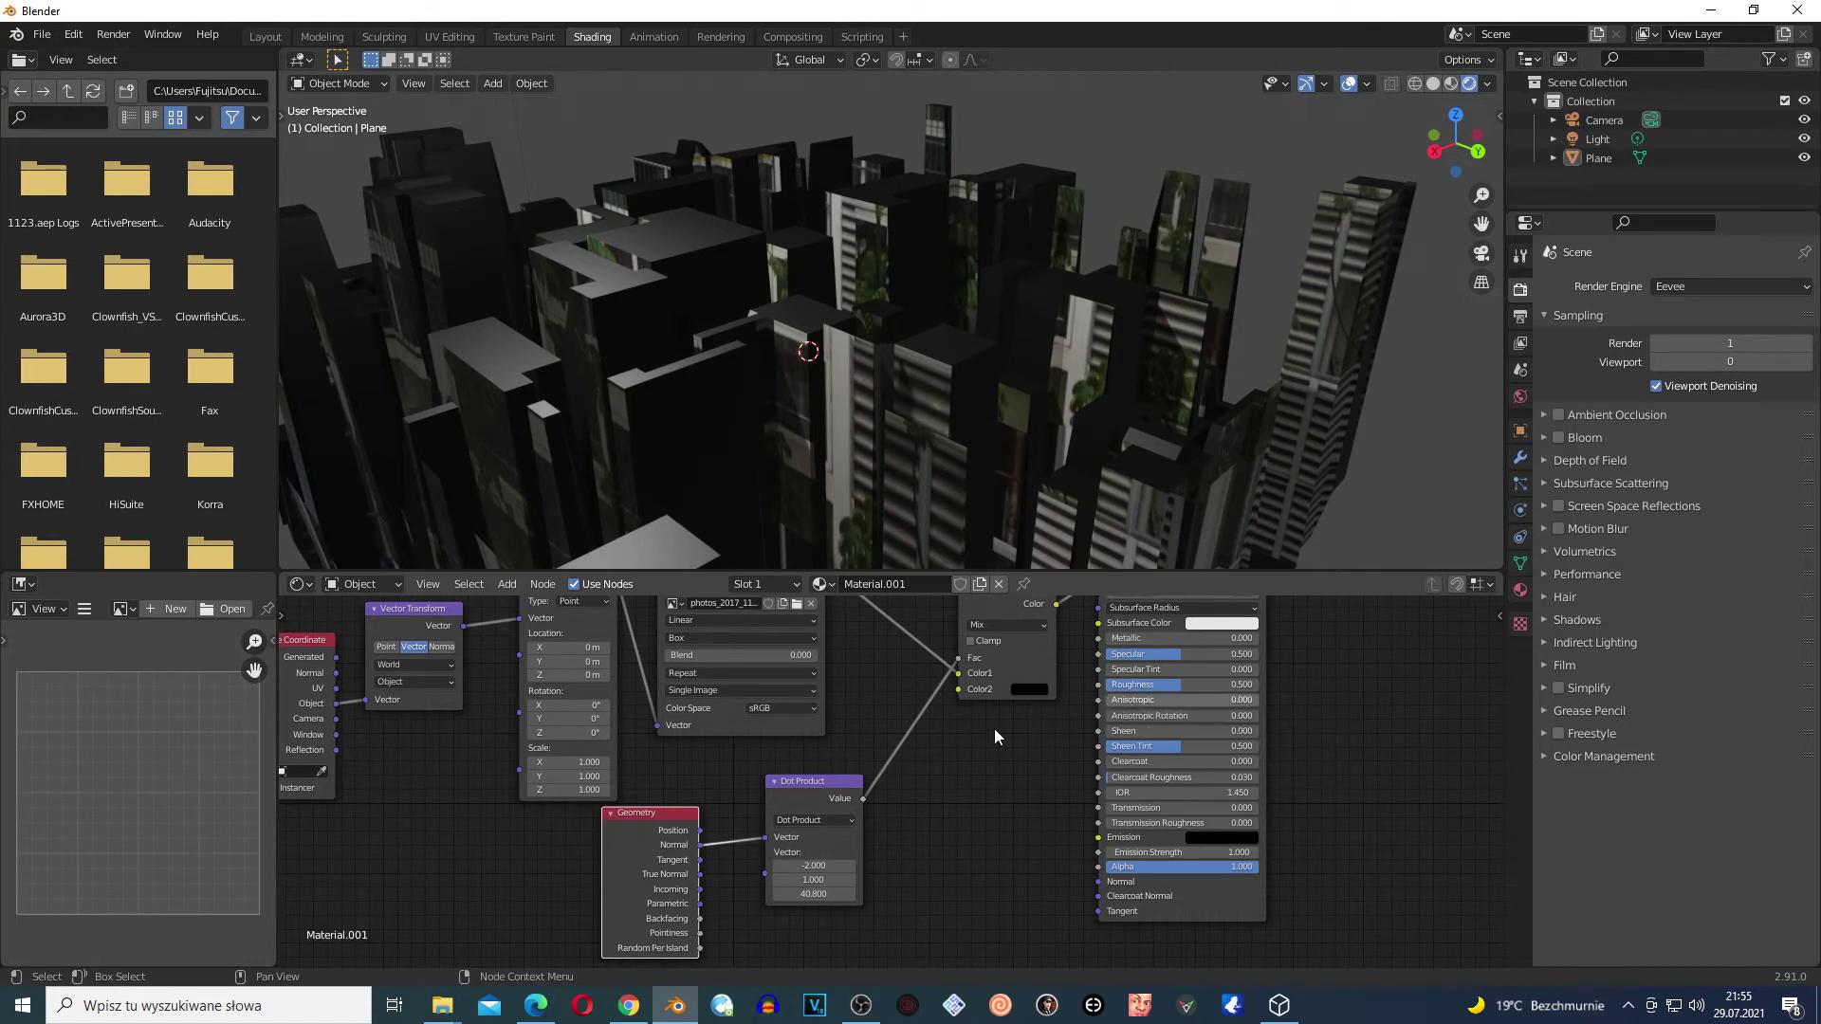
- Set the Mapping node's Scale to X 1.1, Y 1.6 and Z about -29.4
mouse_move(569, 764)
mouse_down()
mouse_move(645, 763)
mouse_move(541, 775)
mouse_up()
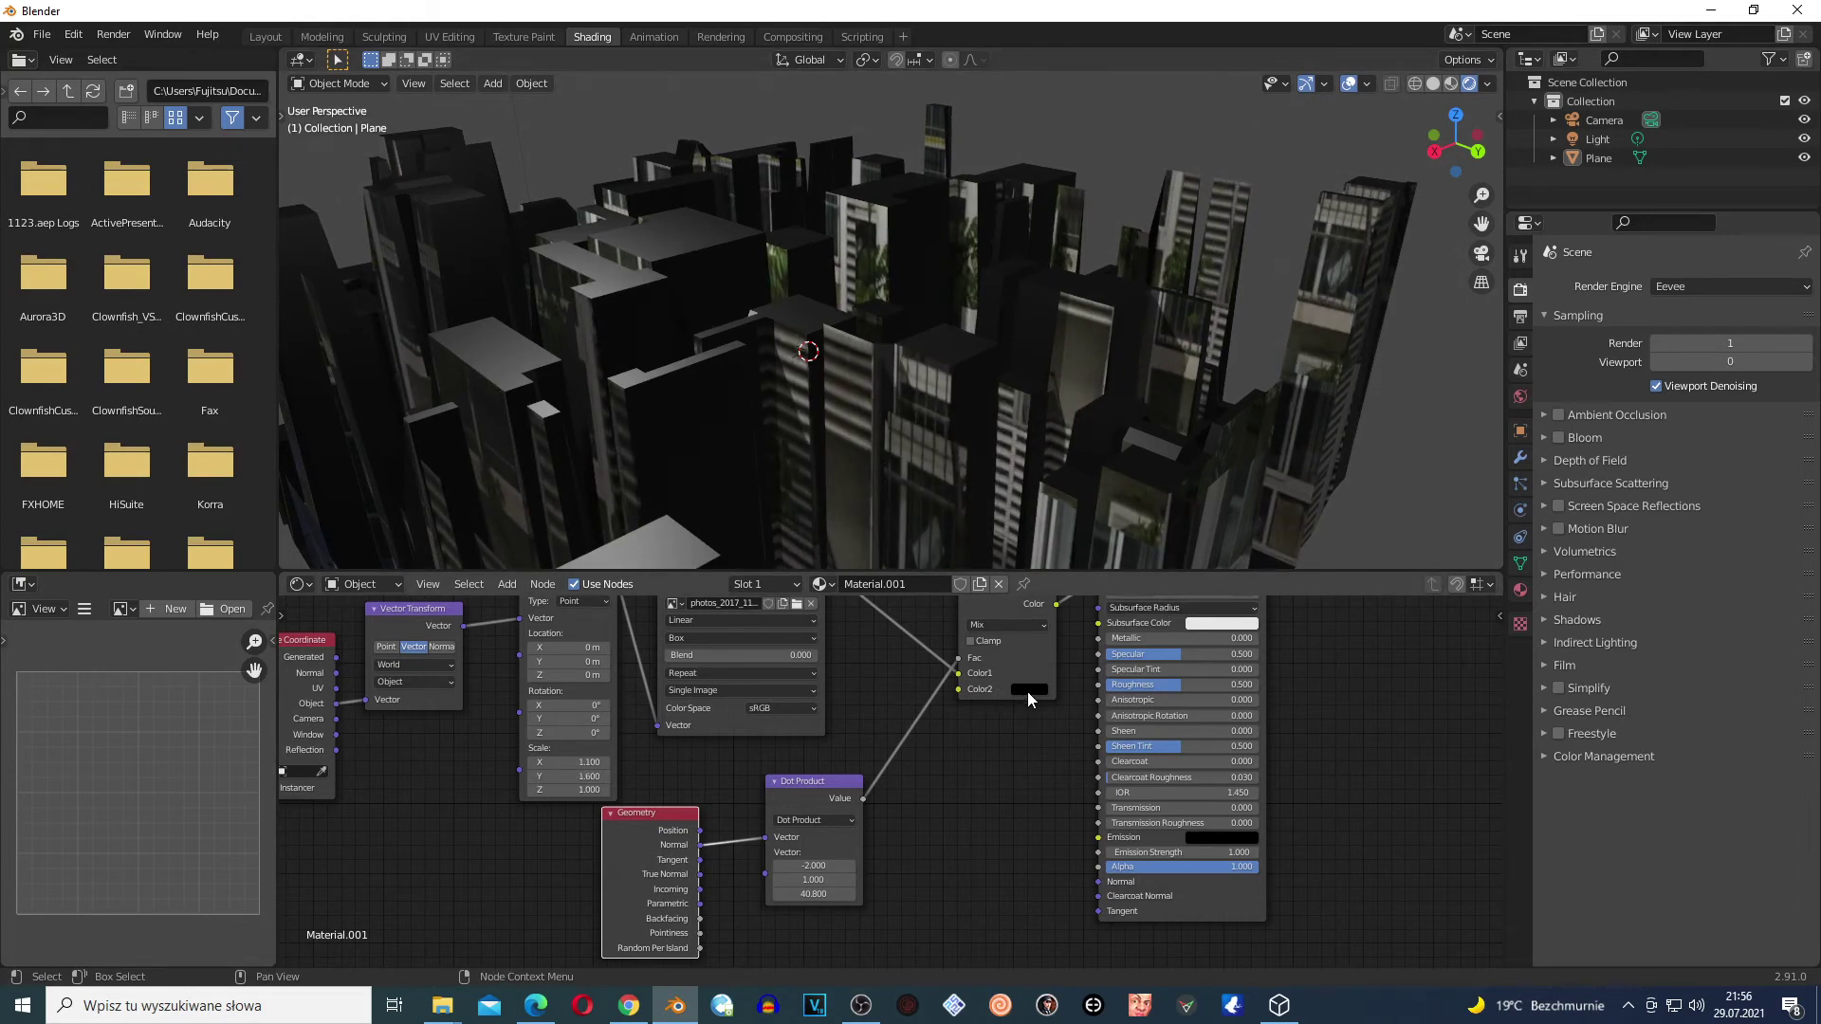
mouse_move(573, 789)
mouse_down()
mouse_move(530, 789)
mouse_move(607, 789)
mouse_move(558, 789)
mouse_up()
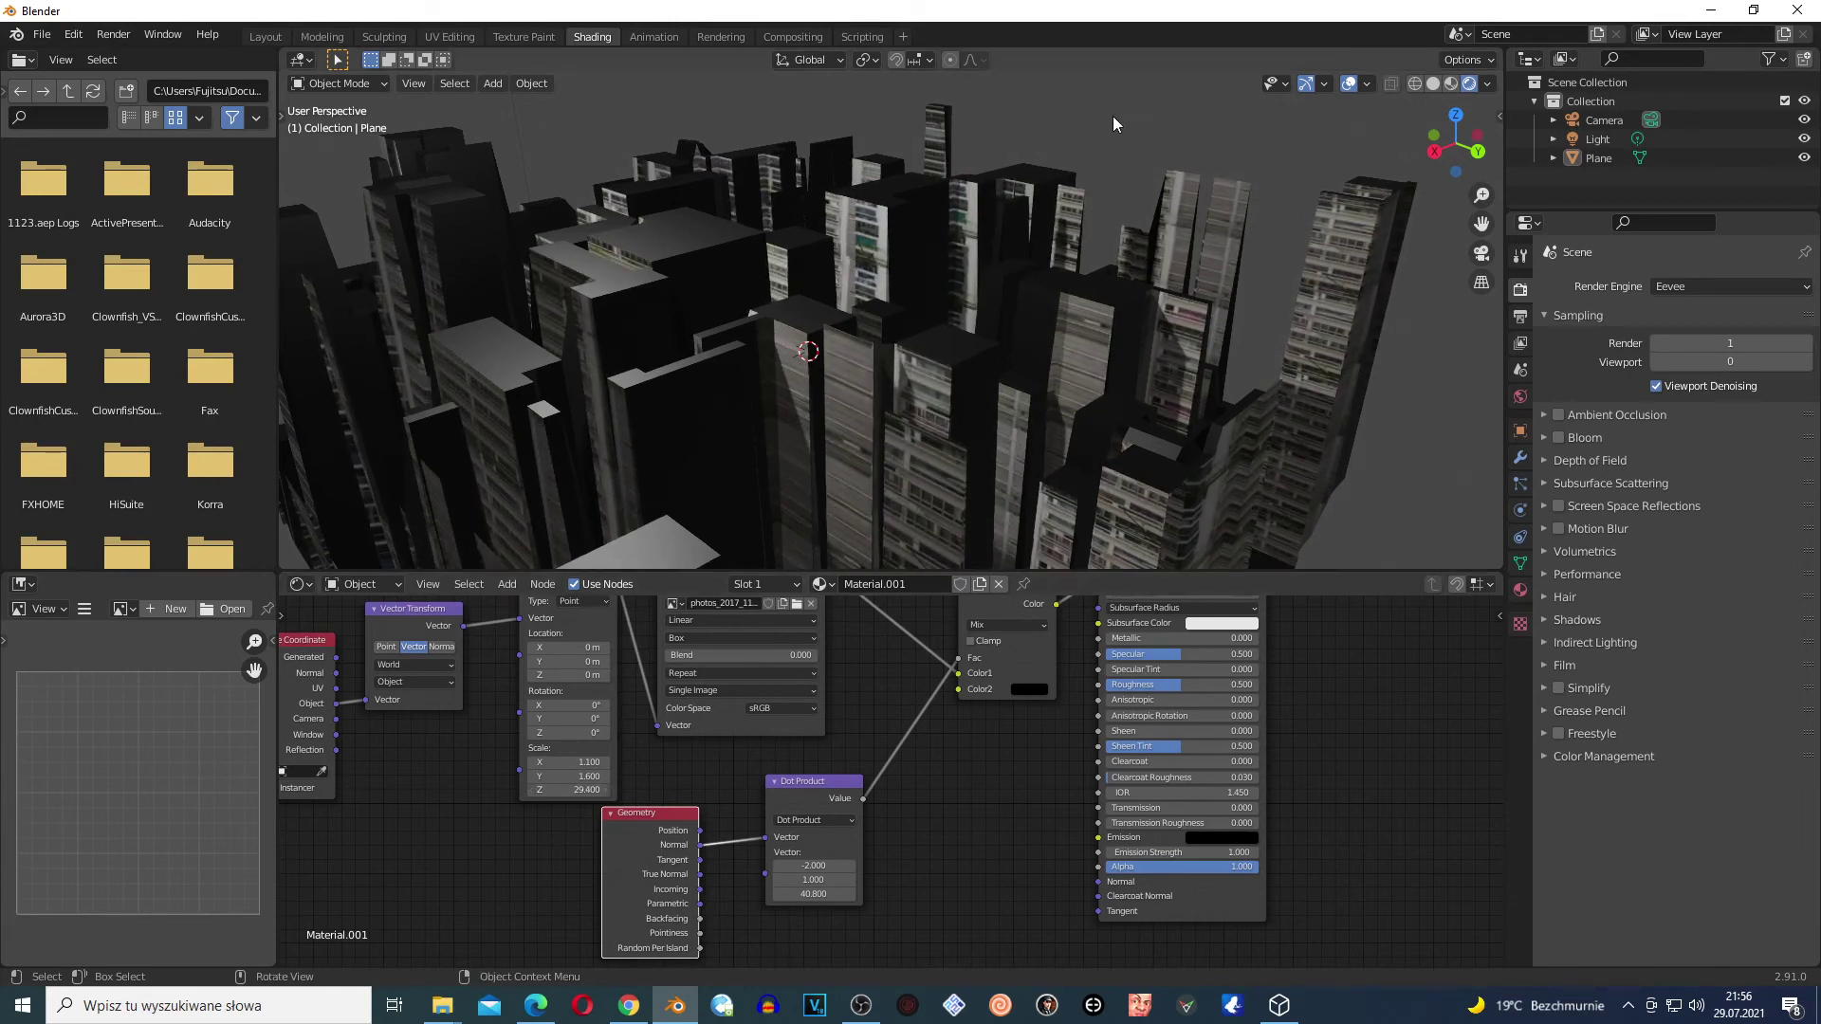
- Walk toward the façades, back off, then rise and keep a view down over the rooftops
key(shift+grave)
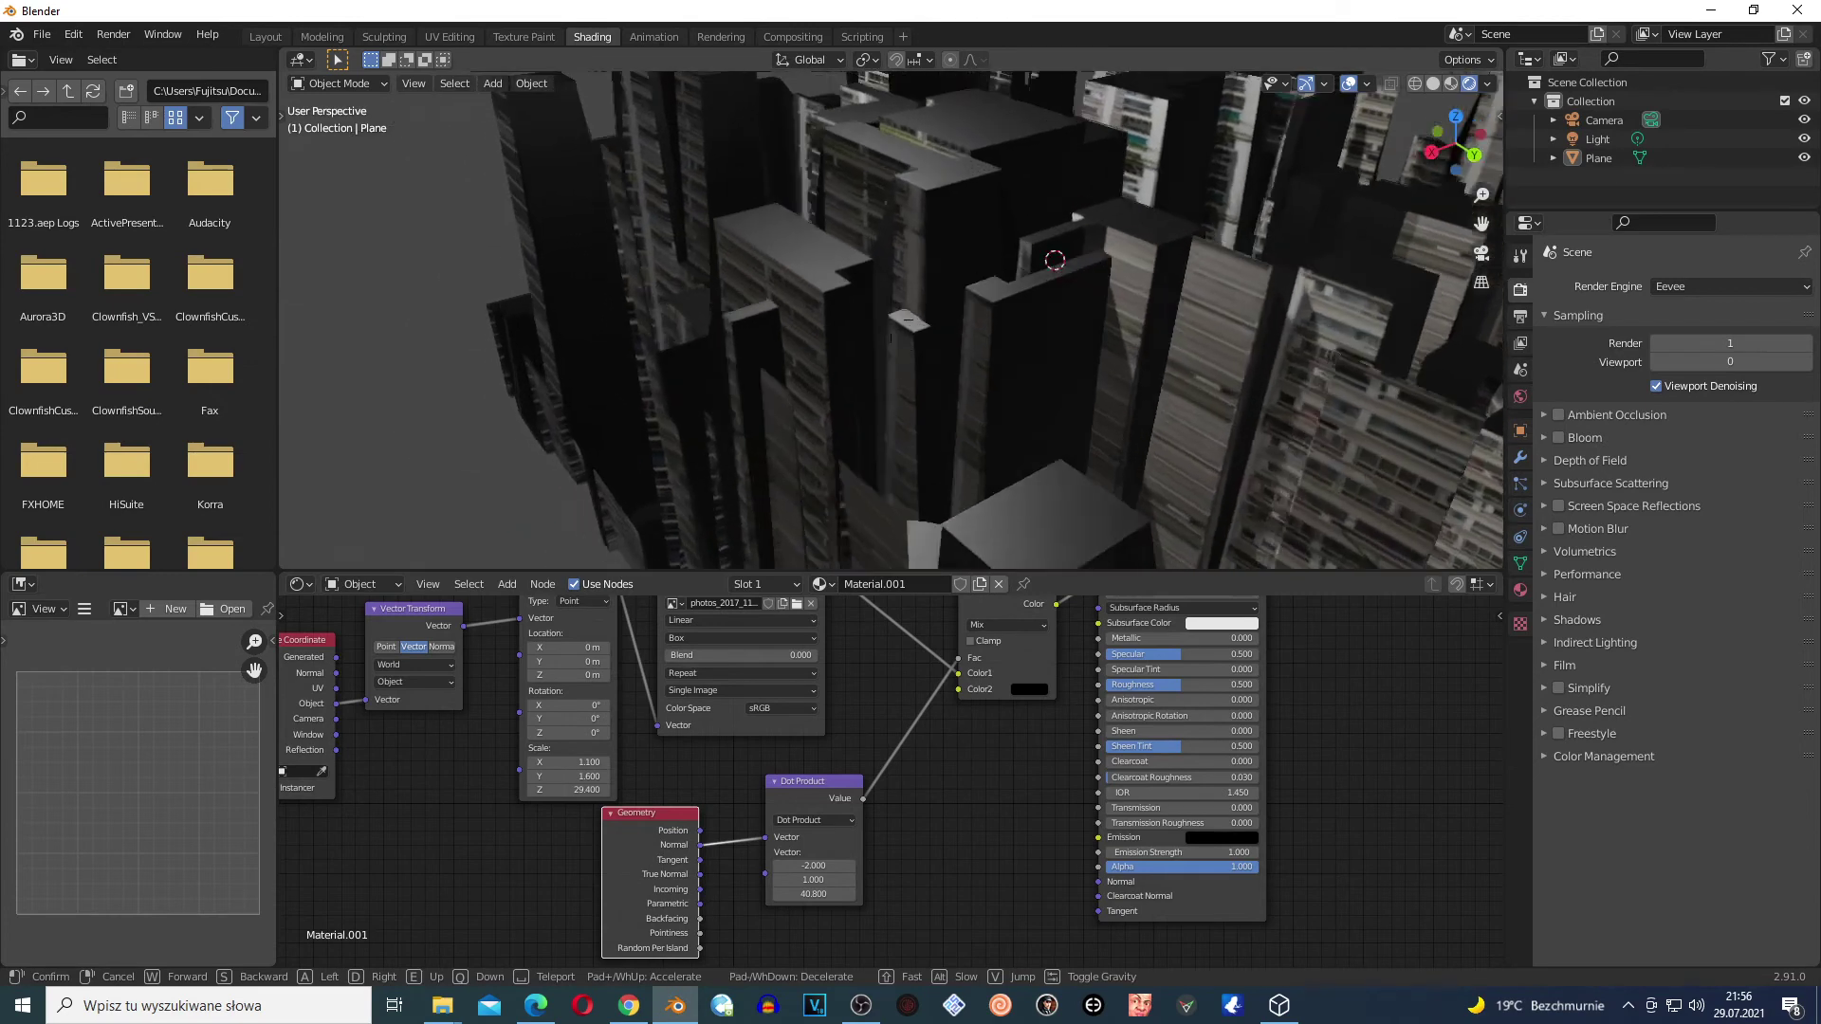
key(w)
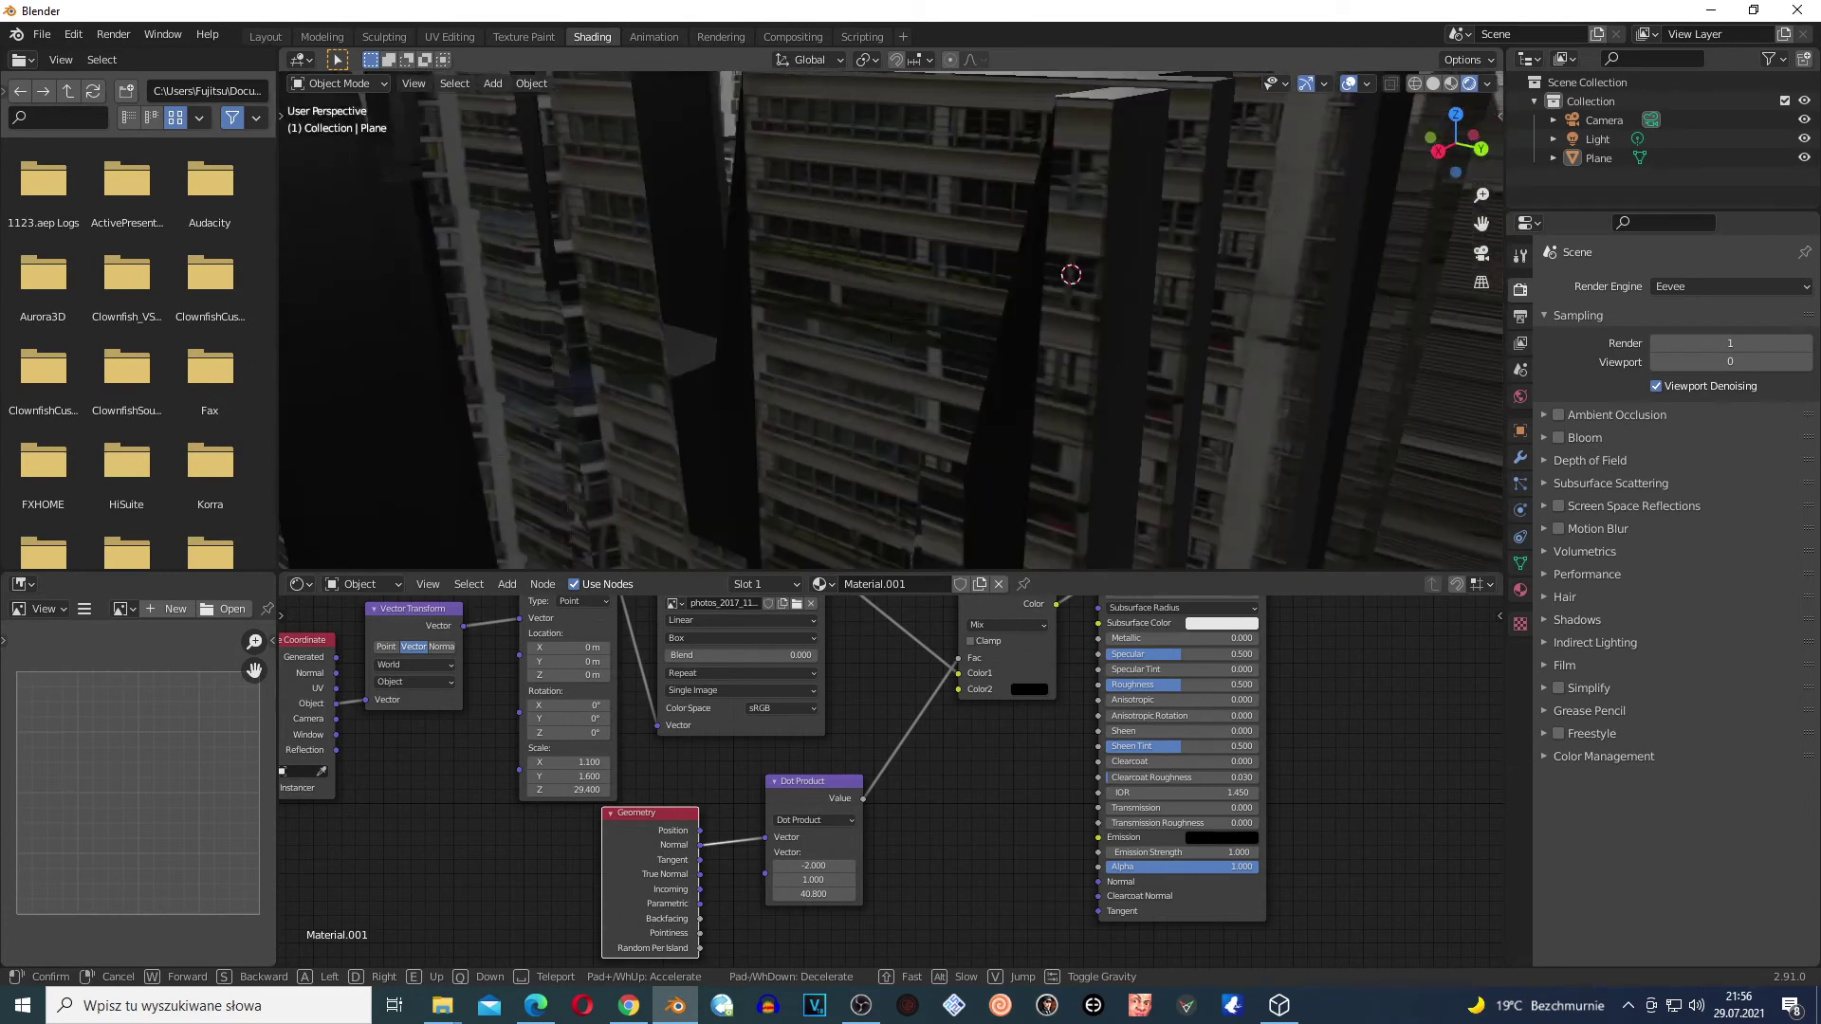
key(s)
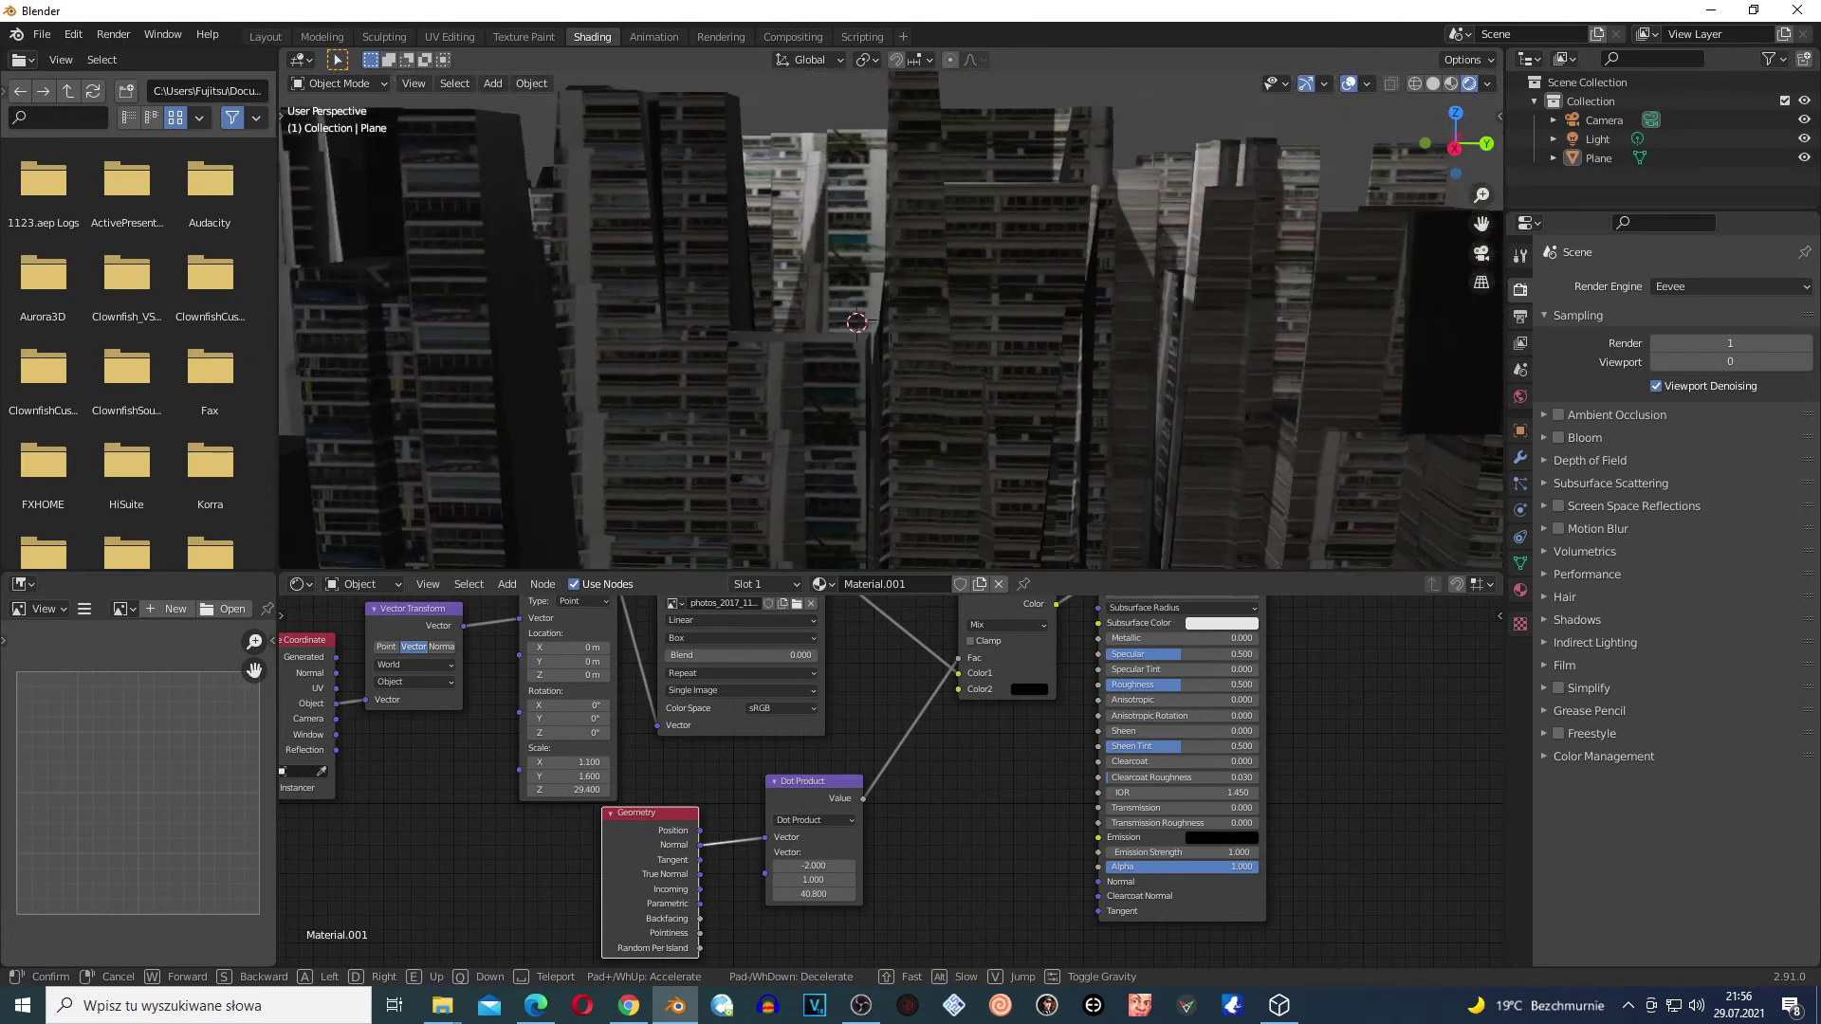
key(e)
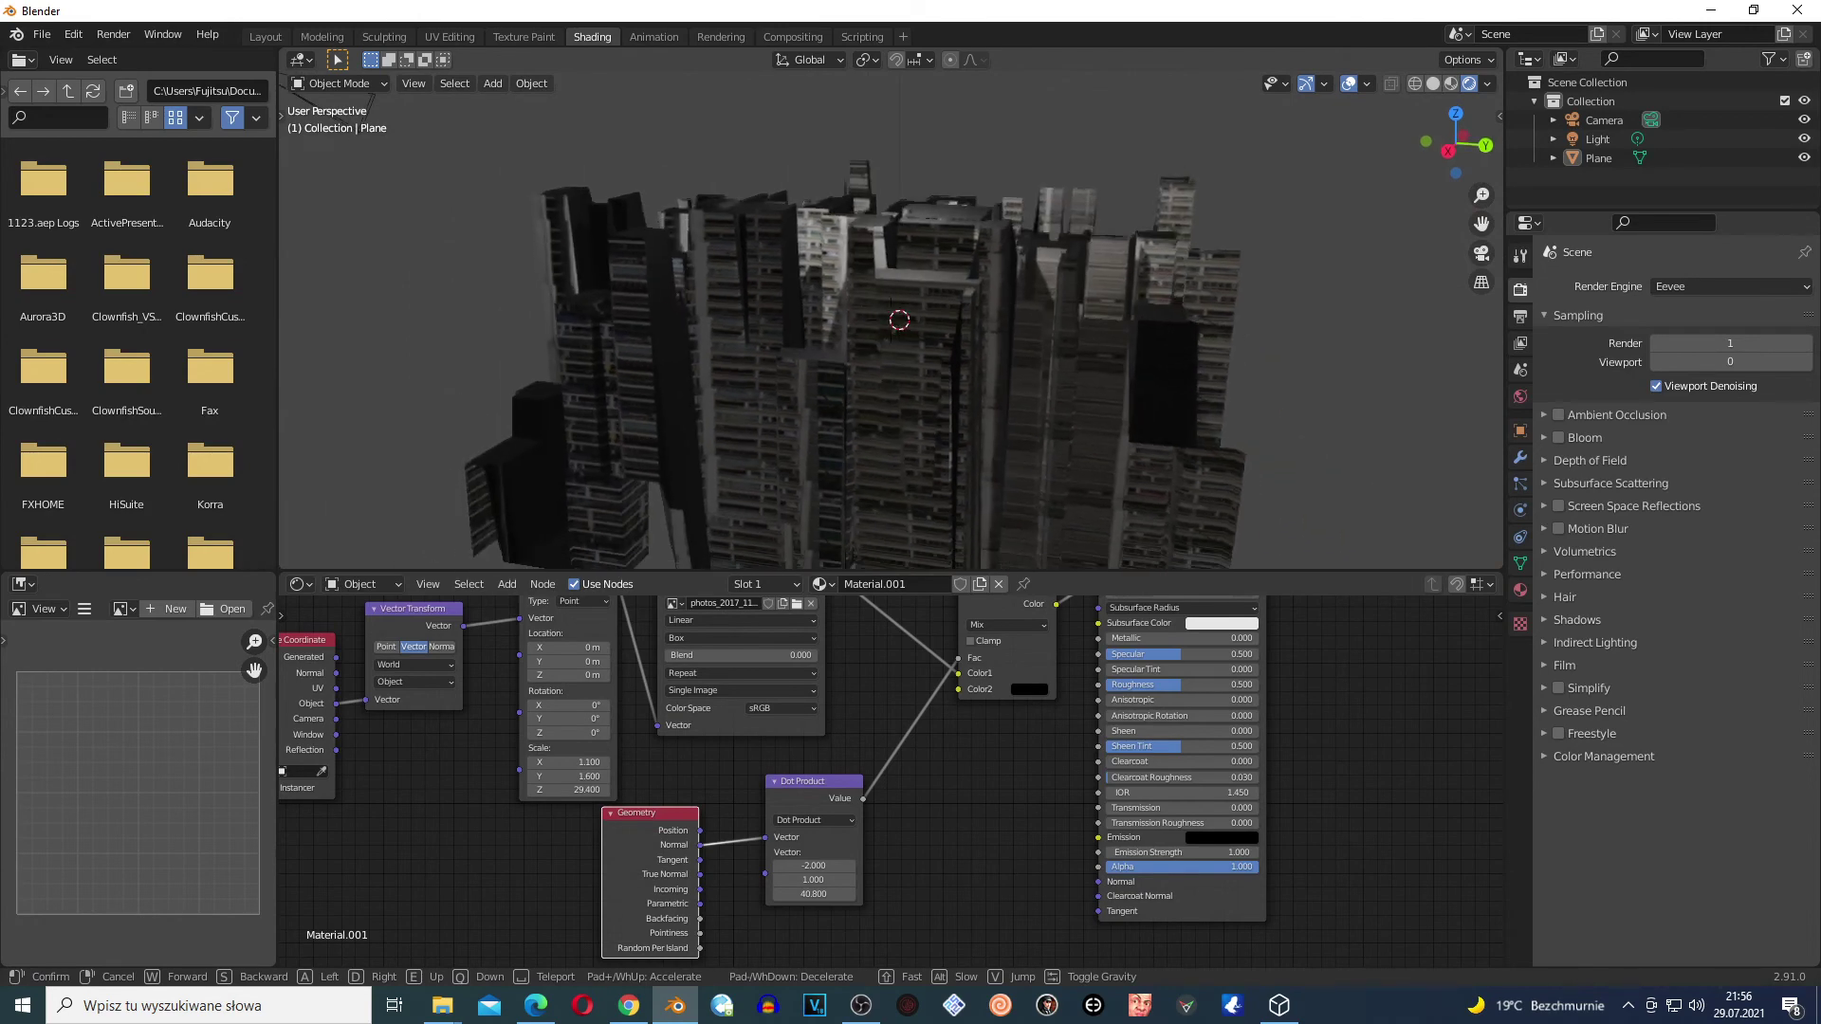
click(898, 730)
scroll(792, 687, down, 1)
scroll(763, 719, down, 1)
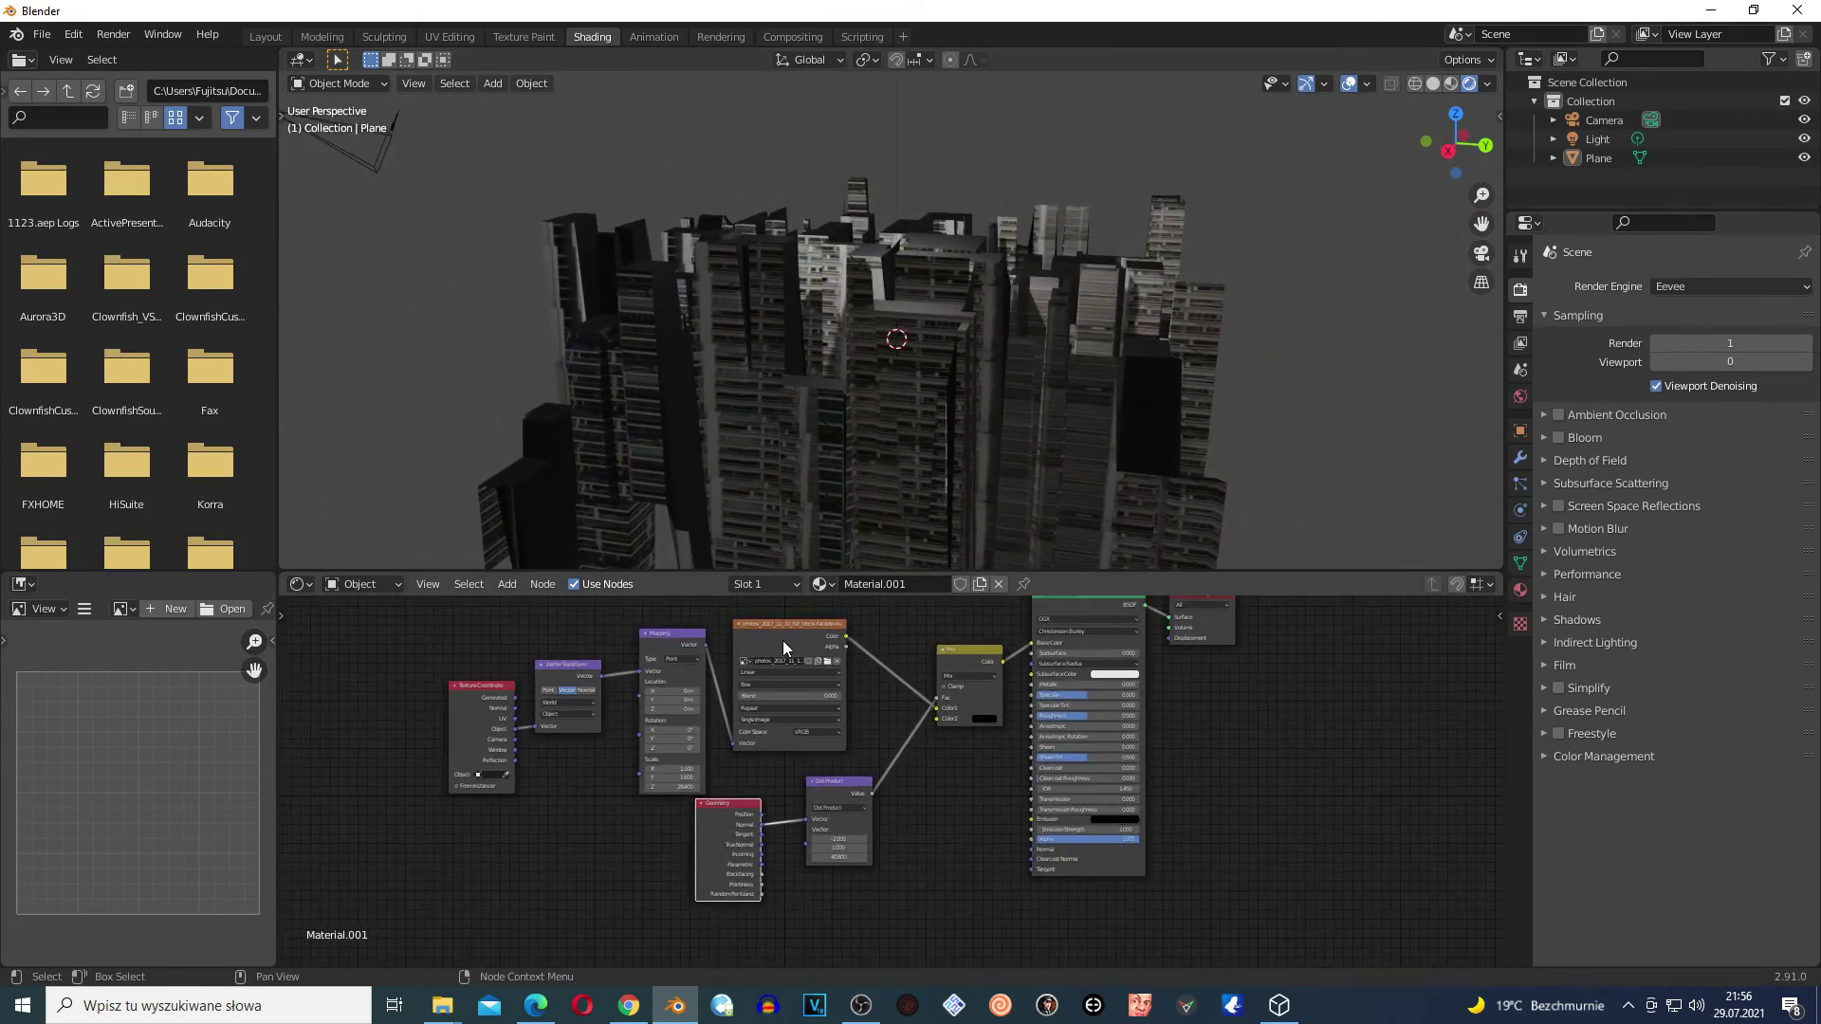
scroll(797, 300, up, 2)
scroll(819, 403, up, 3)
scroll(573, 295, up, 2)
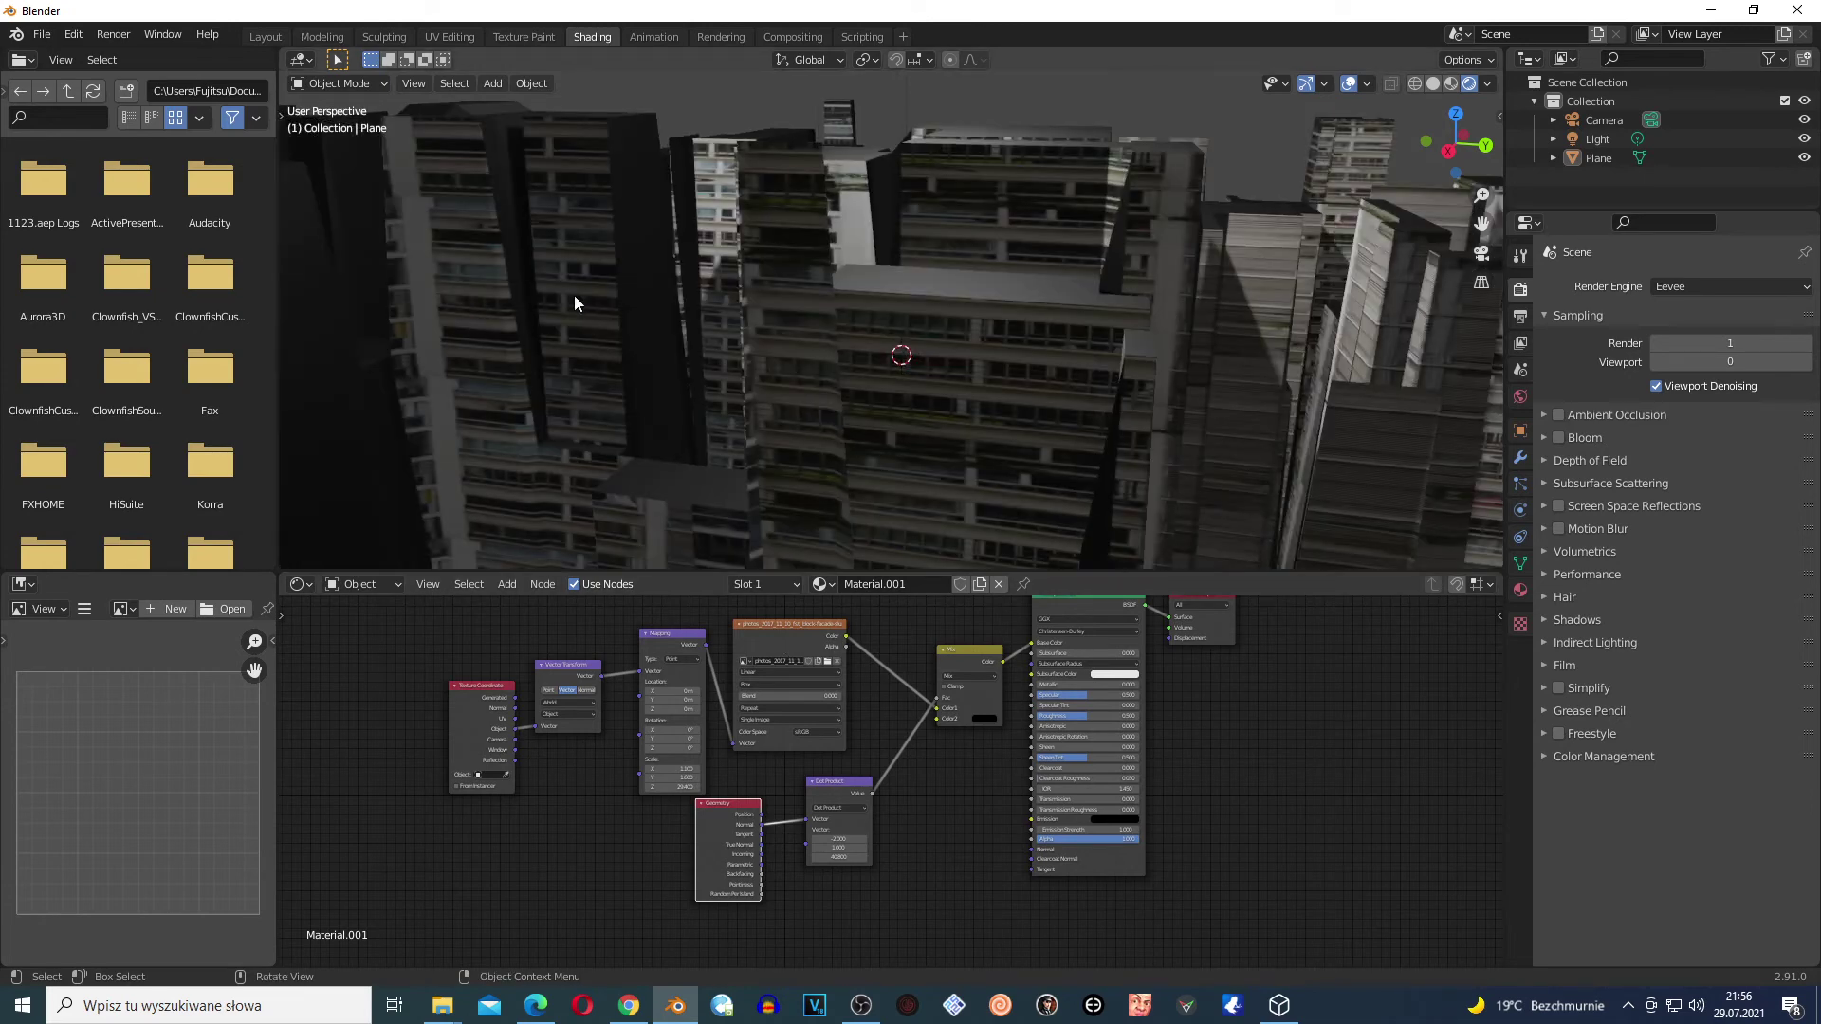
scroll(665, 380, down, 3)
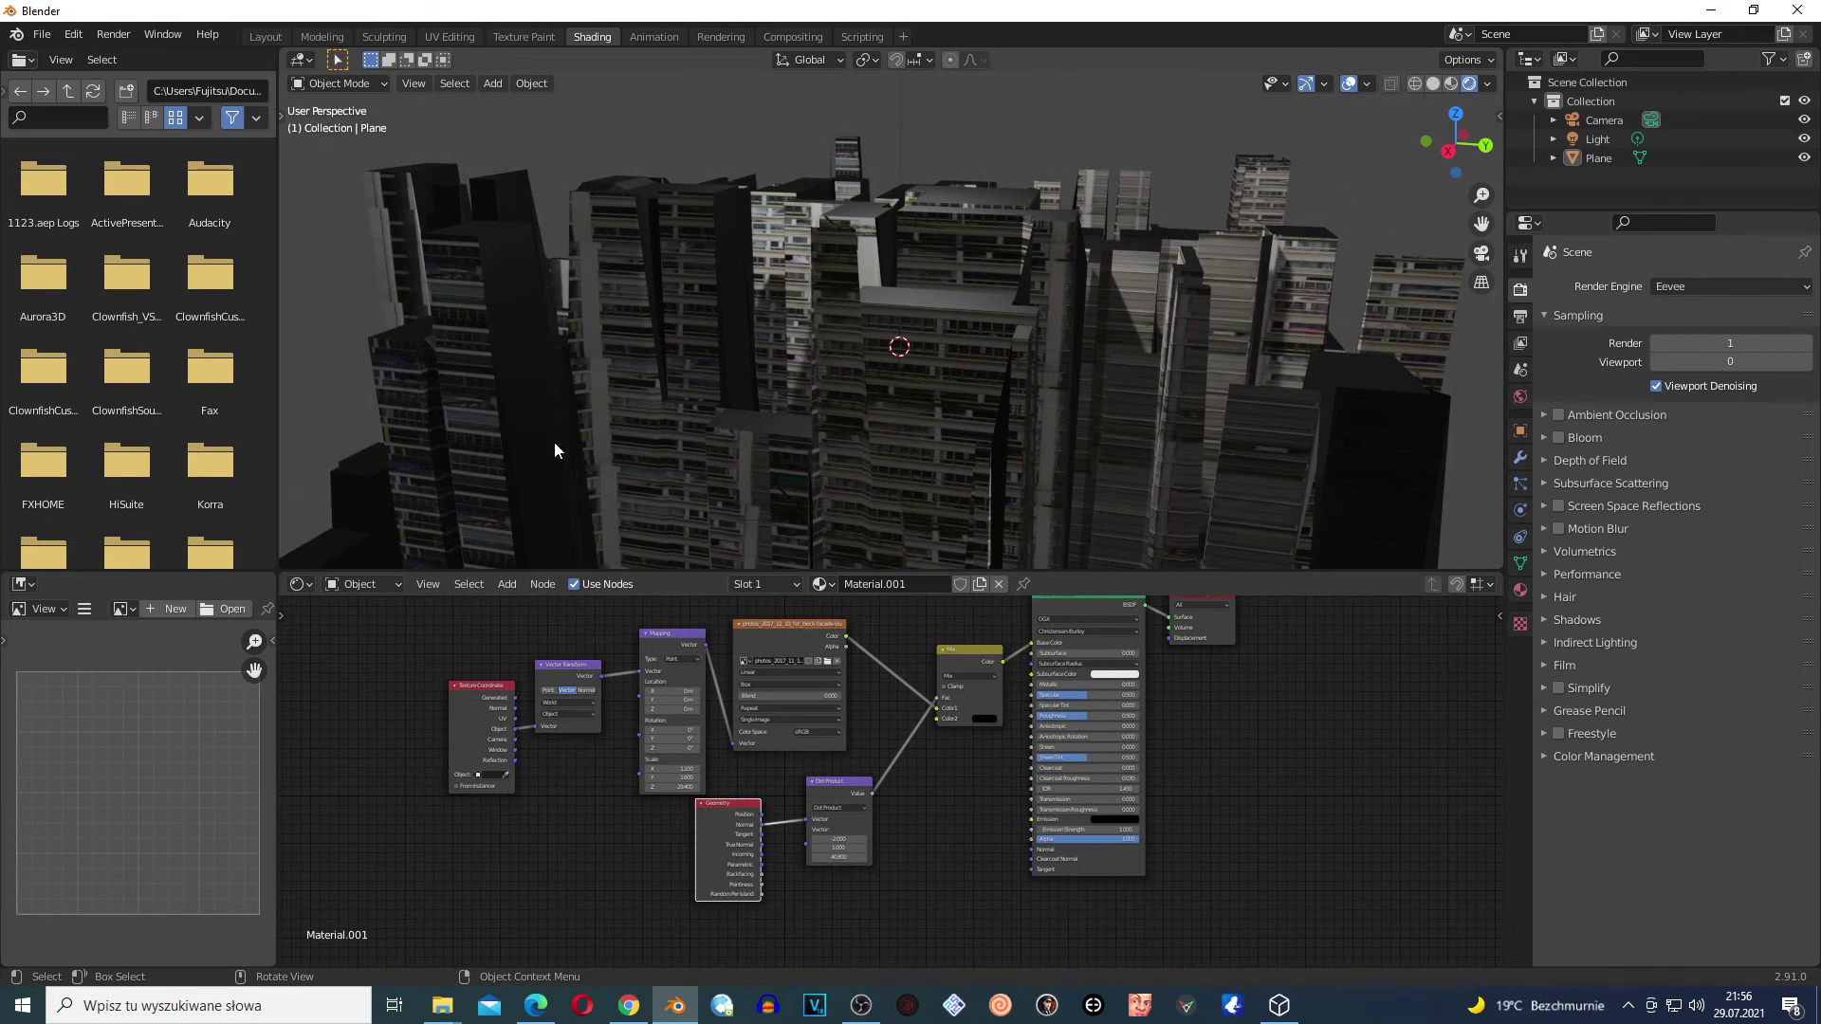
scroll(331, 790, up, 2)
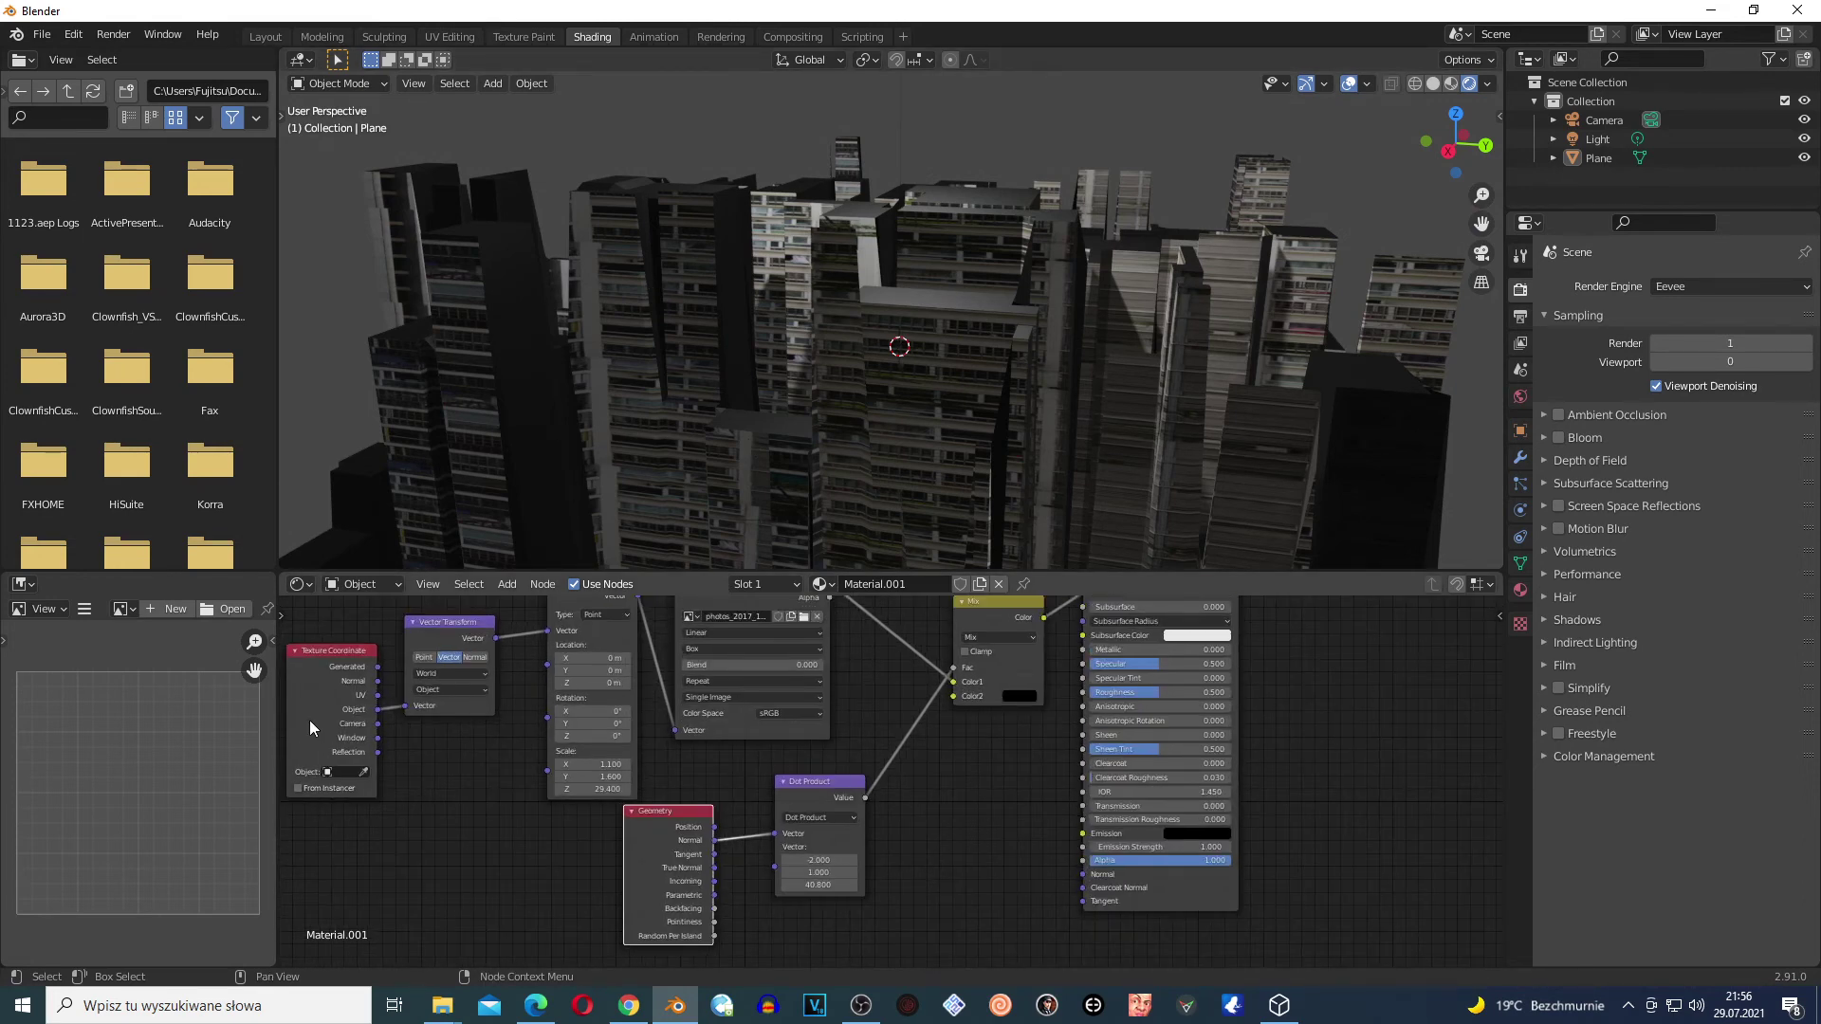
scroll(310, 719, up, 1)
scroll(378, 677, up, 1)
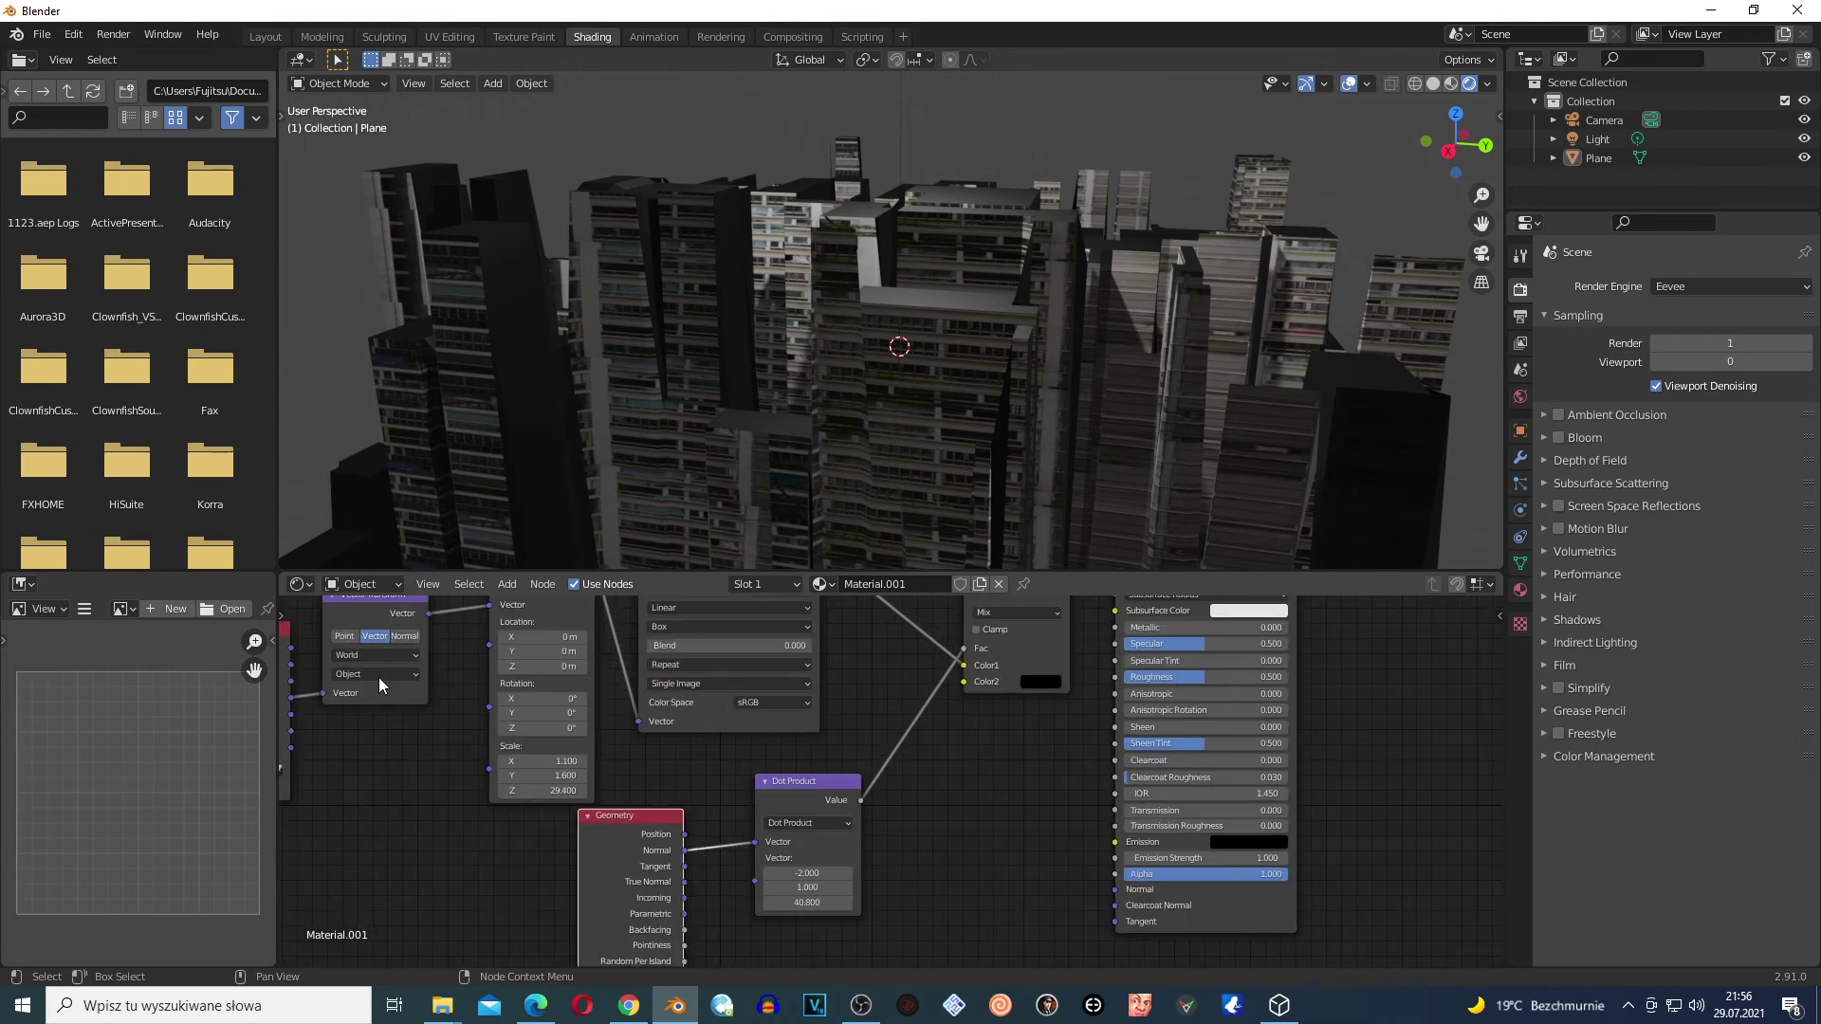
scroll(619, 639, down, 1)
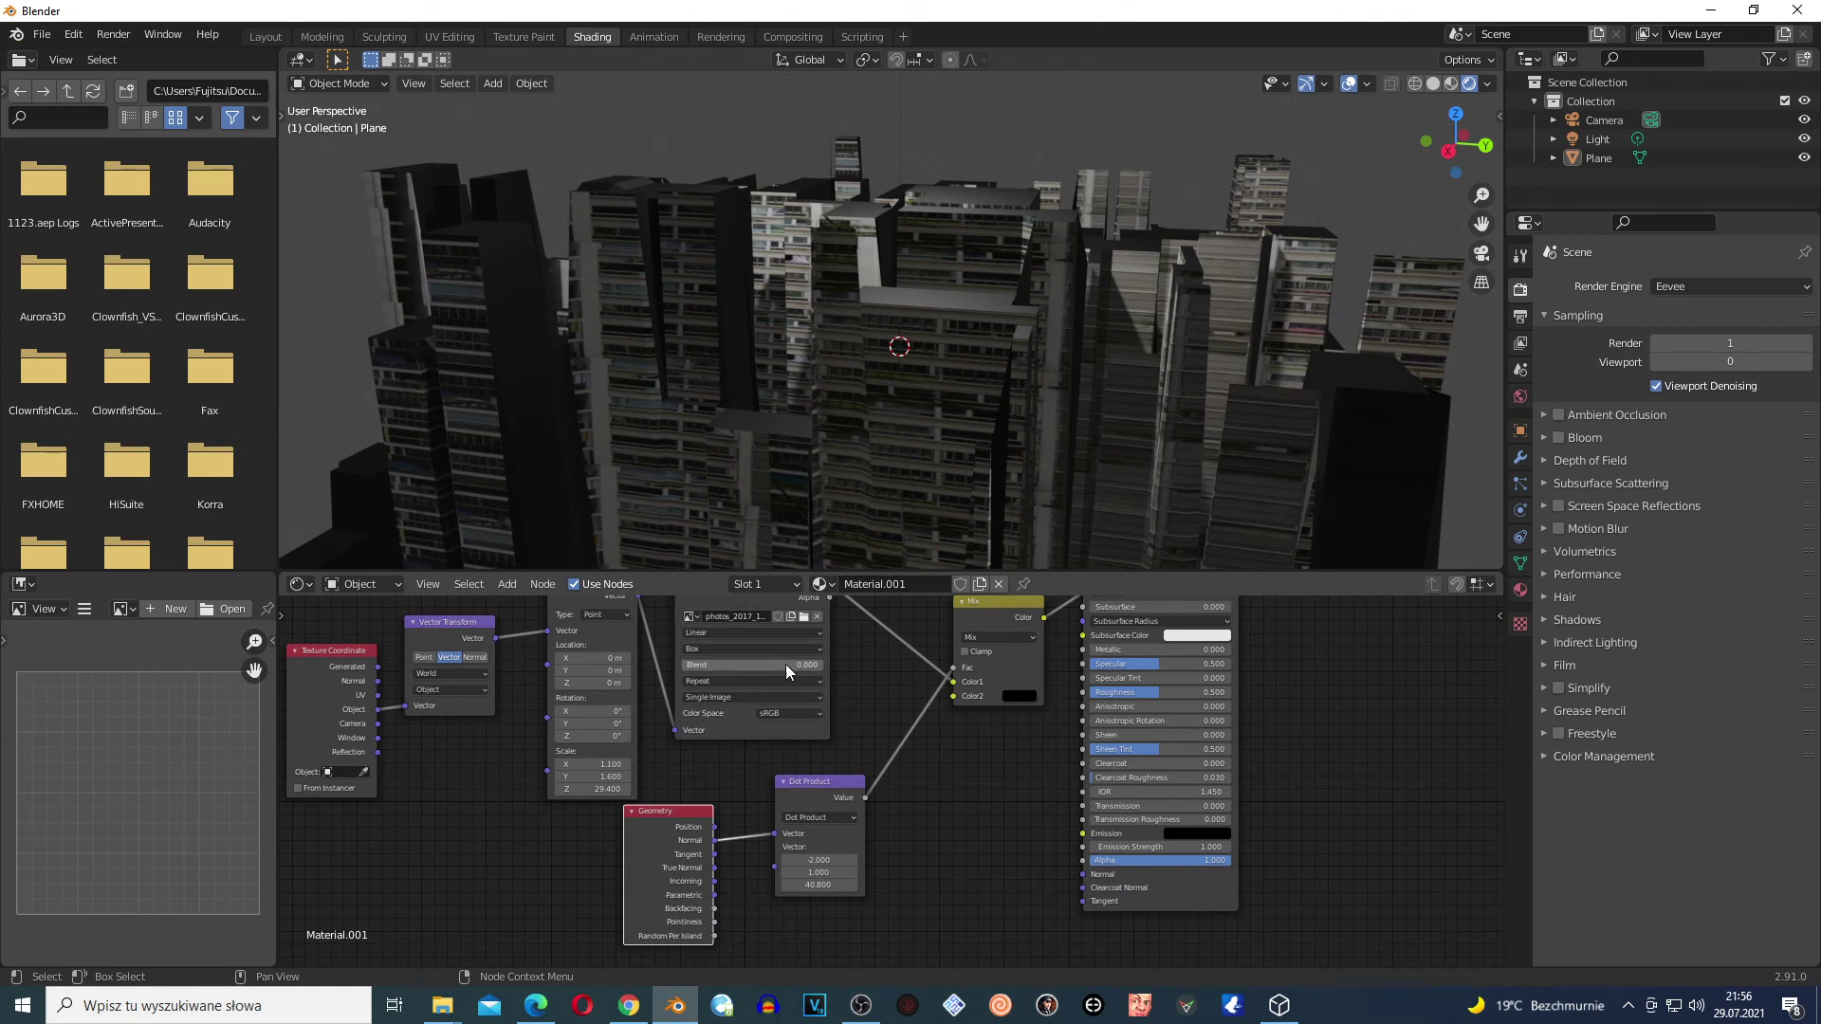
scroll(803, 680, up, 1)
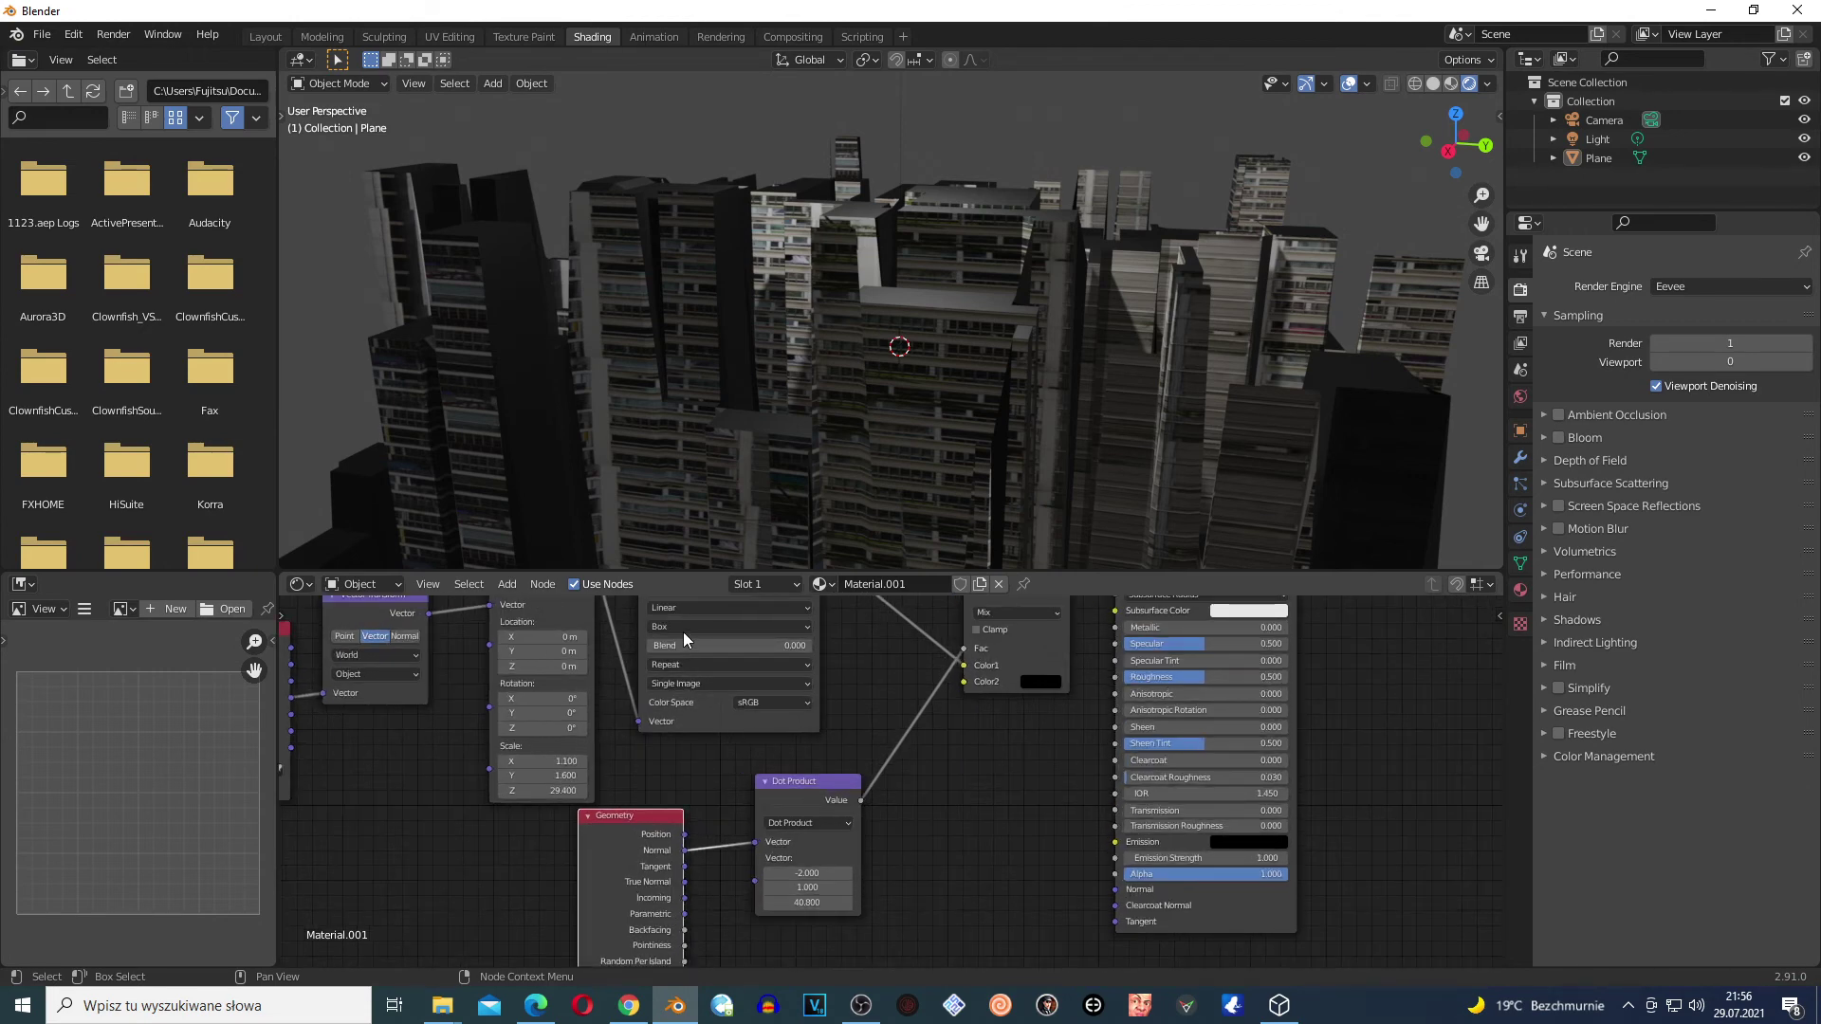
scroll(855, 679, down, 1)
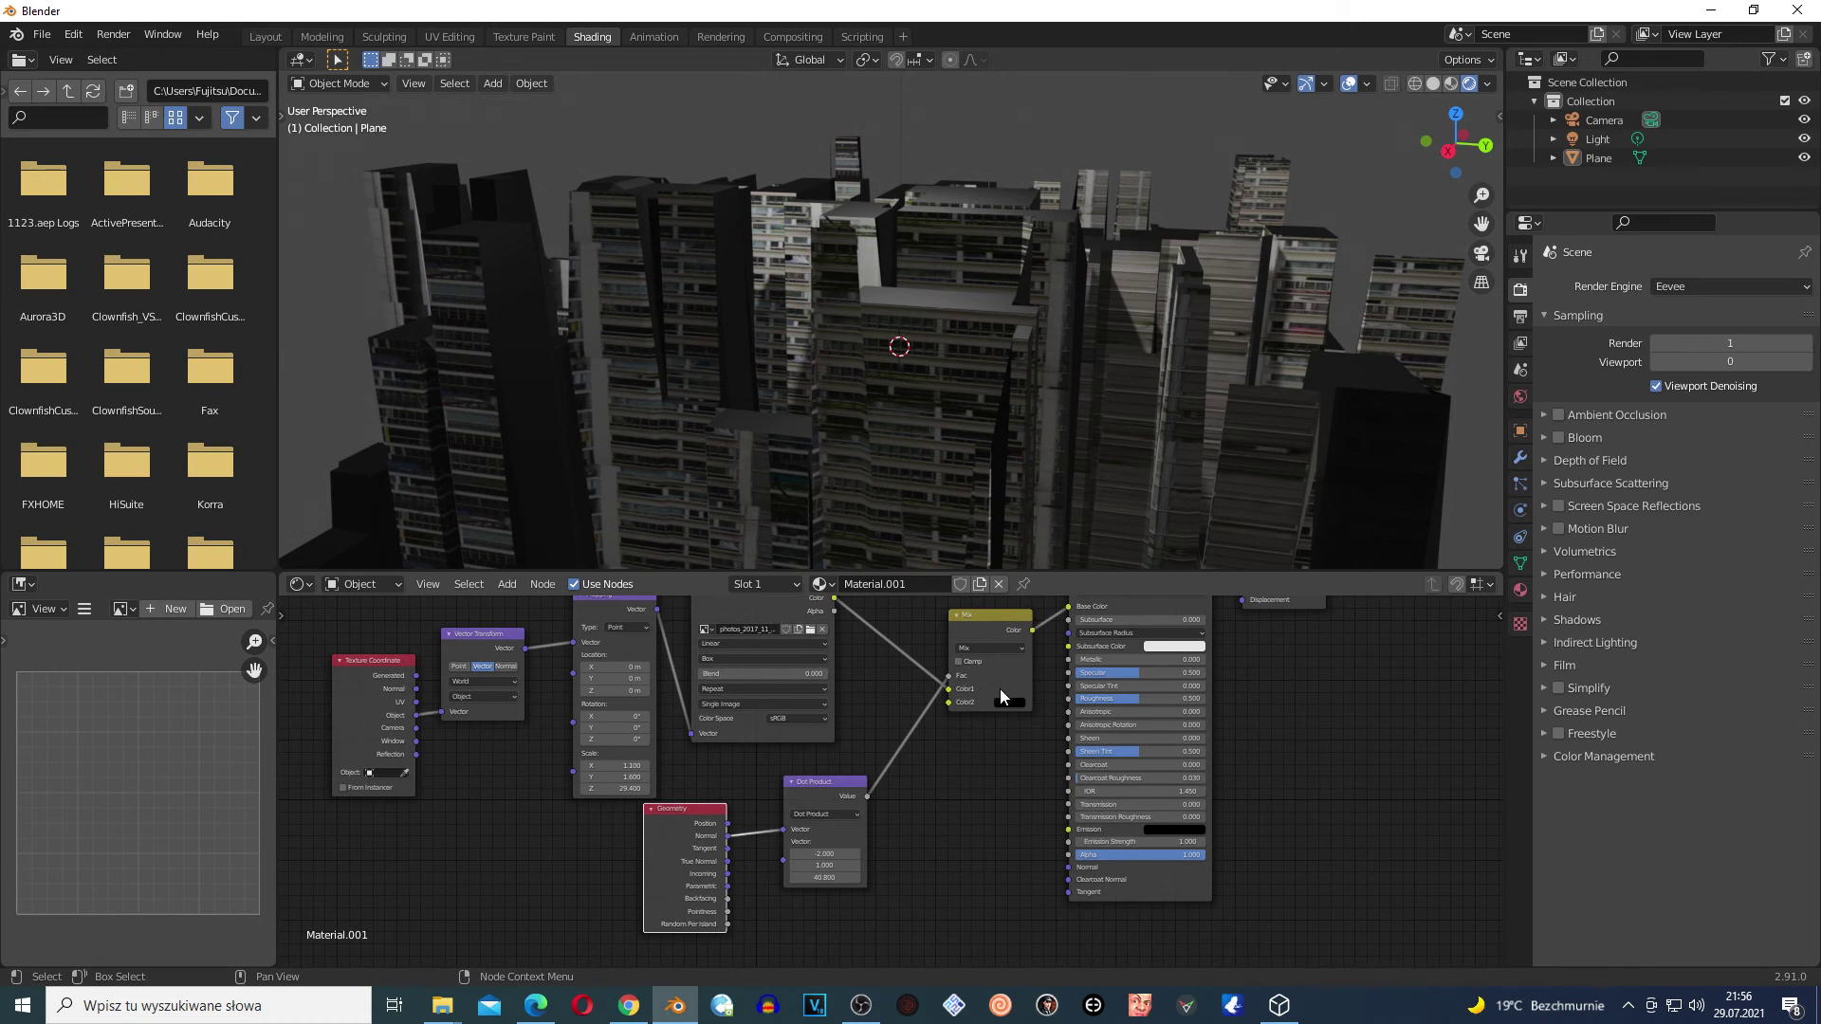
scroll(999, 688, up, 2)
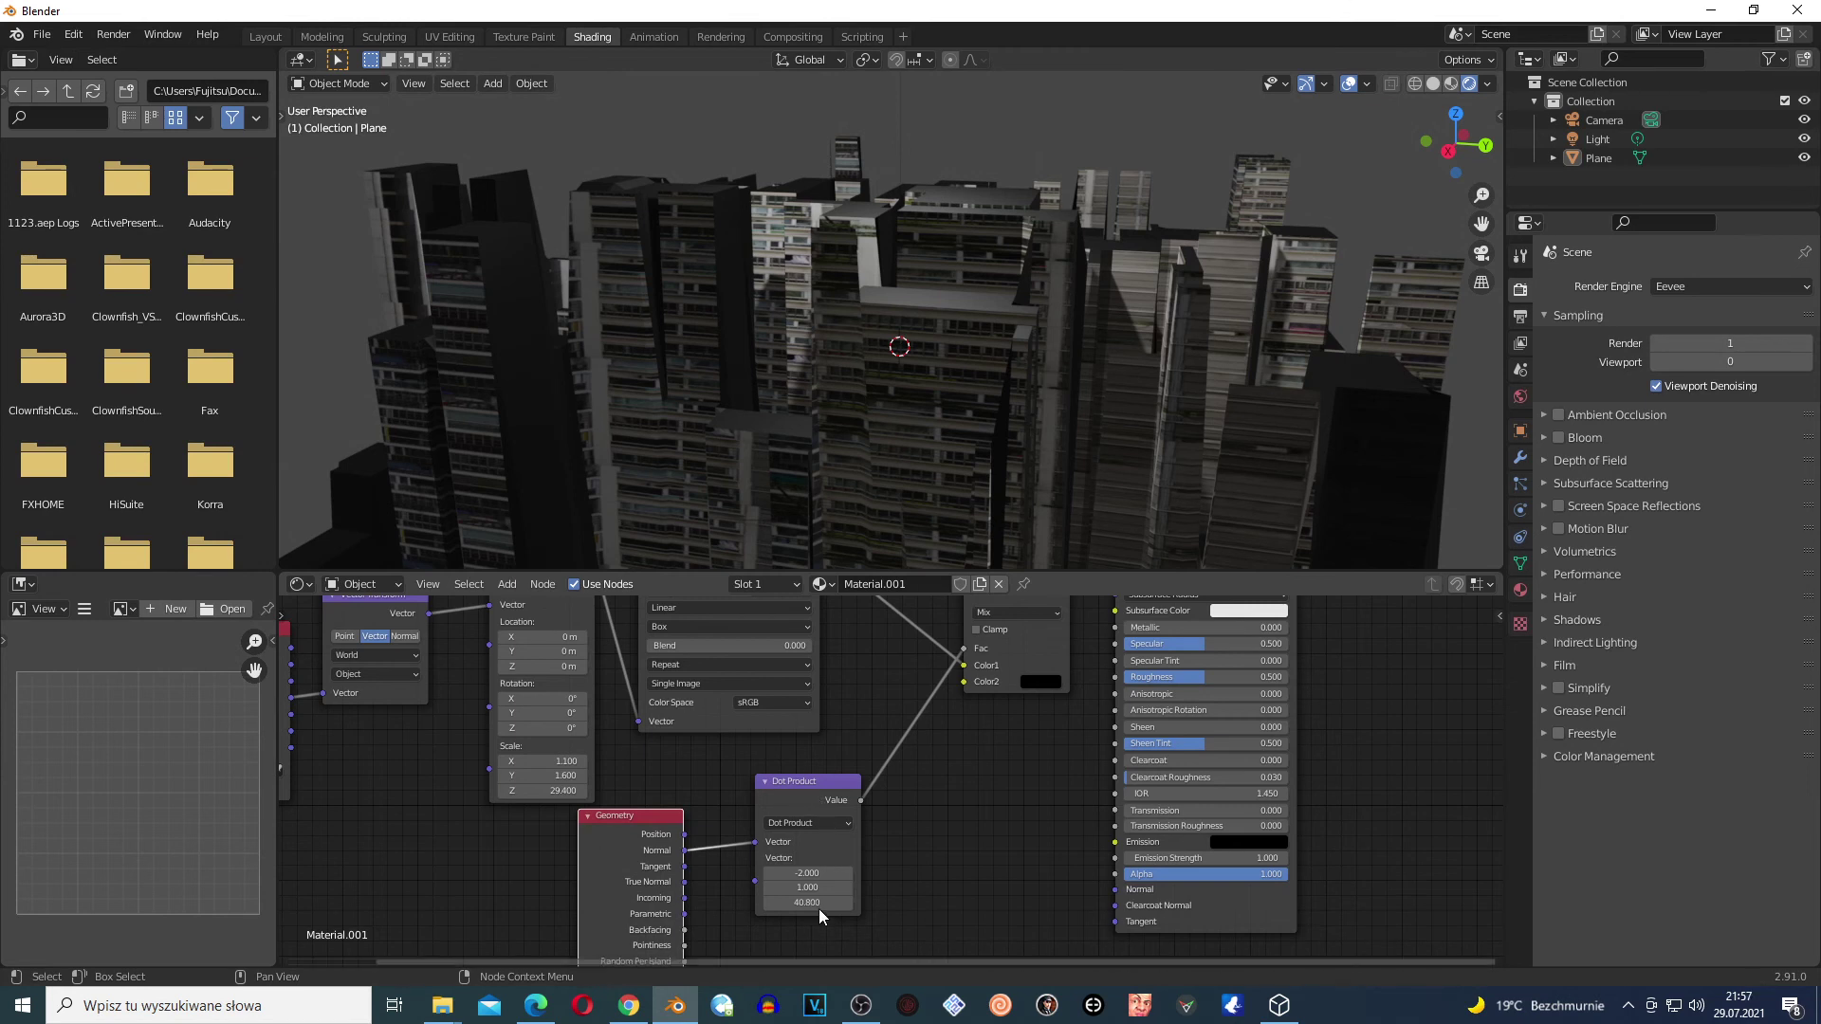
- Adjust the Dot Product node's second vector fields until they read -19.2, -15.1 and -39.2
mouse_move(817, 904)
mouse_down()
mouse_move(740, 904)
mouse_move(741, 887)
mouse_up()
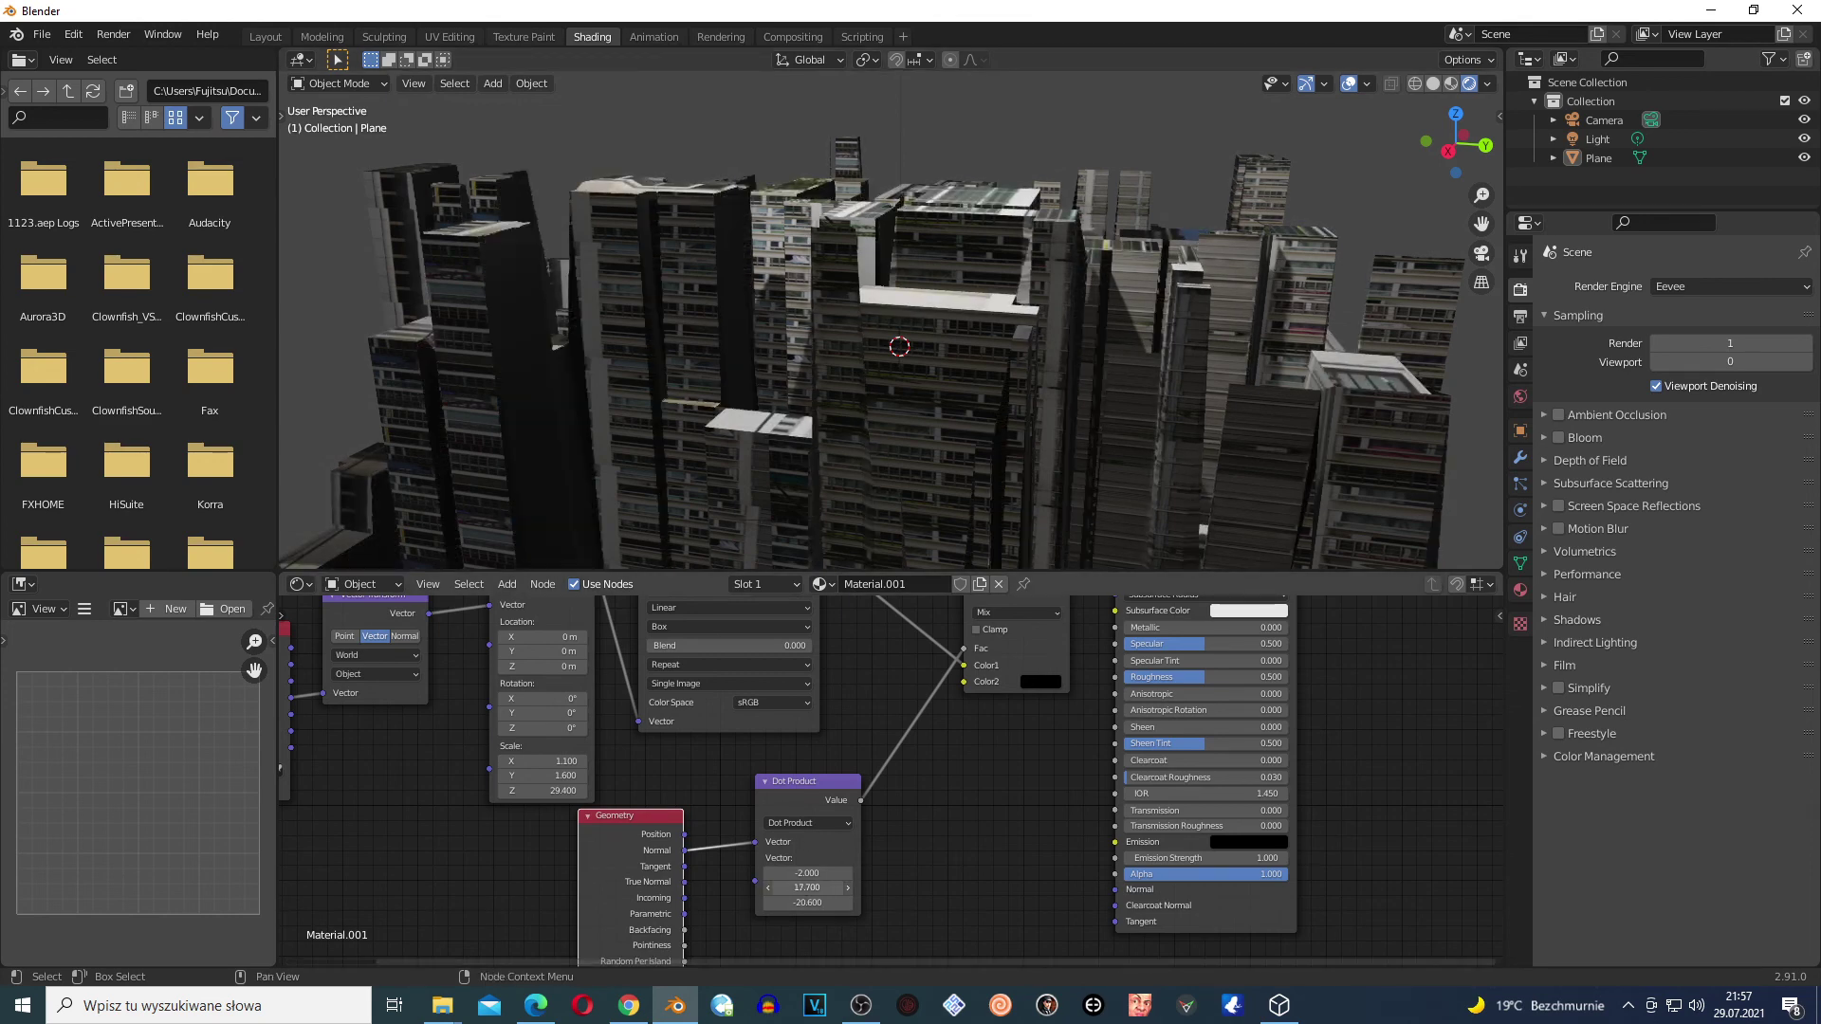
mouse_move(806, 885)
mouse_down()
mouse_move(855, 887)
mouse_move(779, 872)
mouse_move(853, 872)
mouse_up()
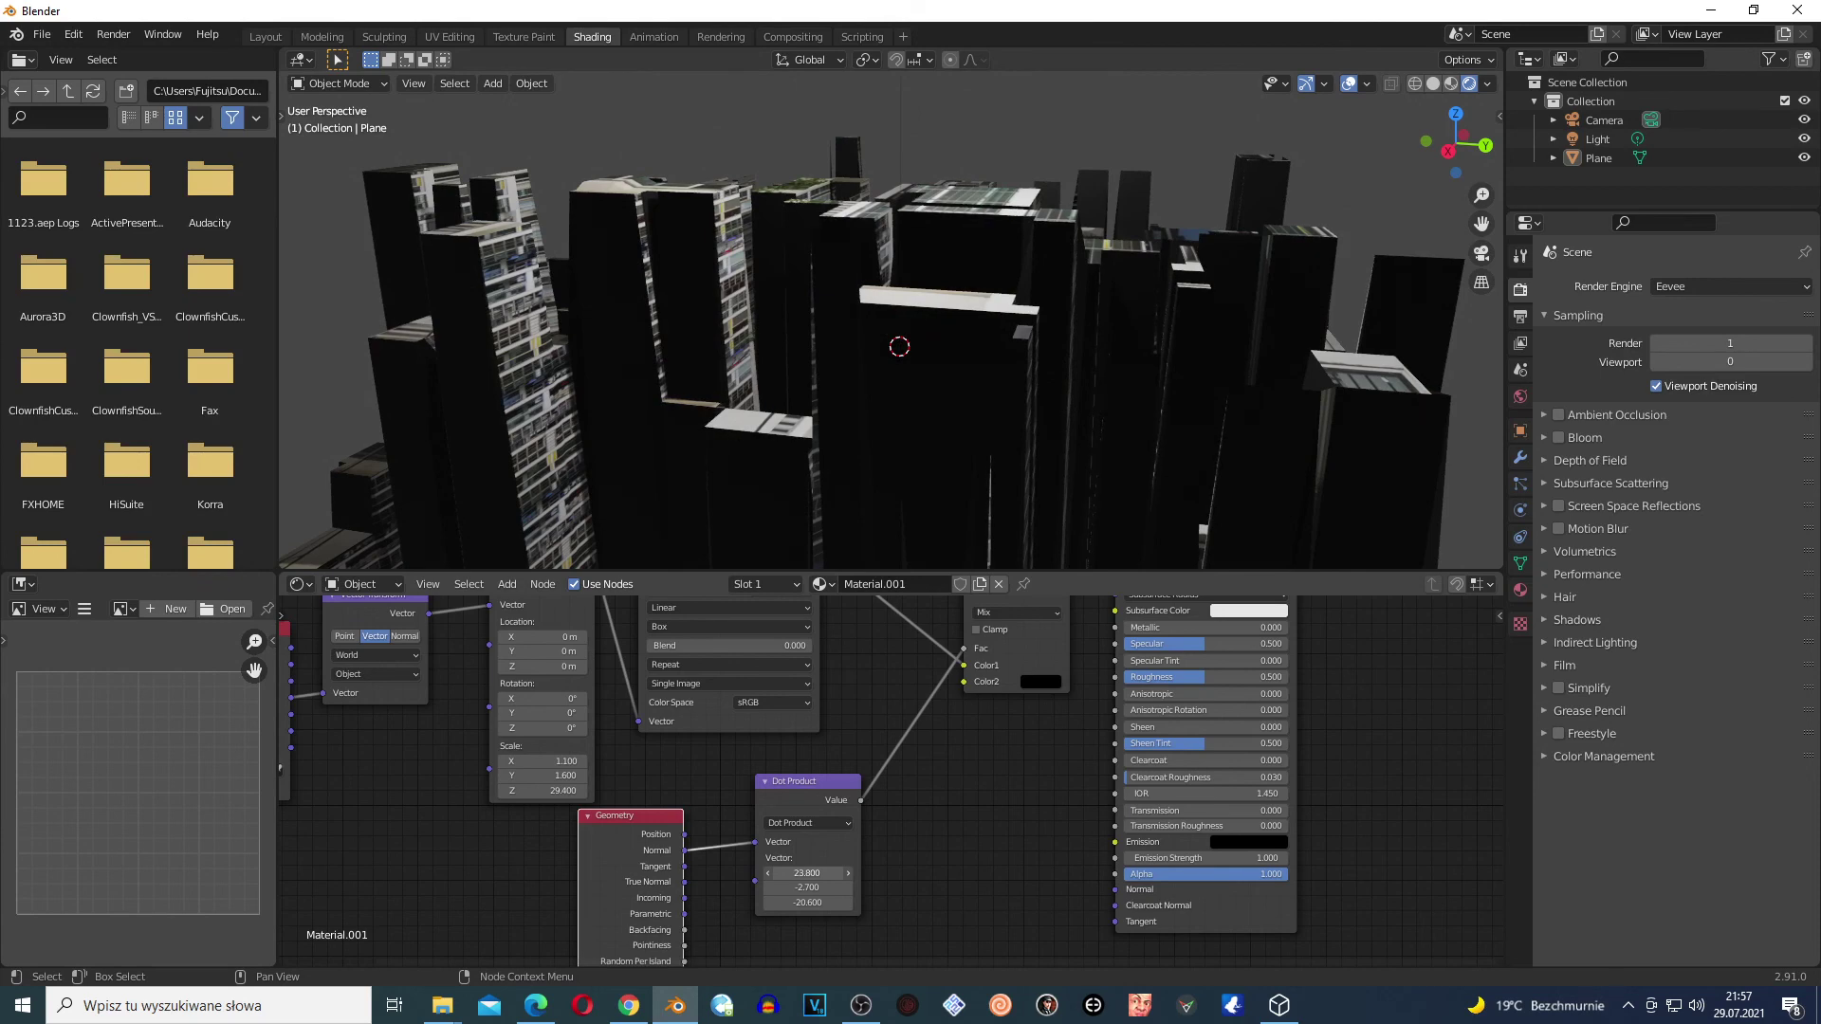
drag(806, 872, 778, 872)
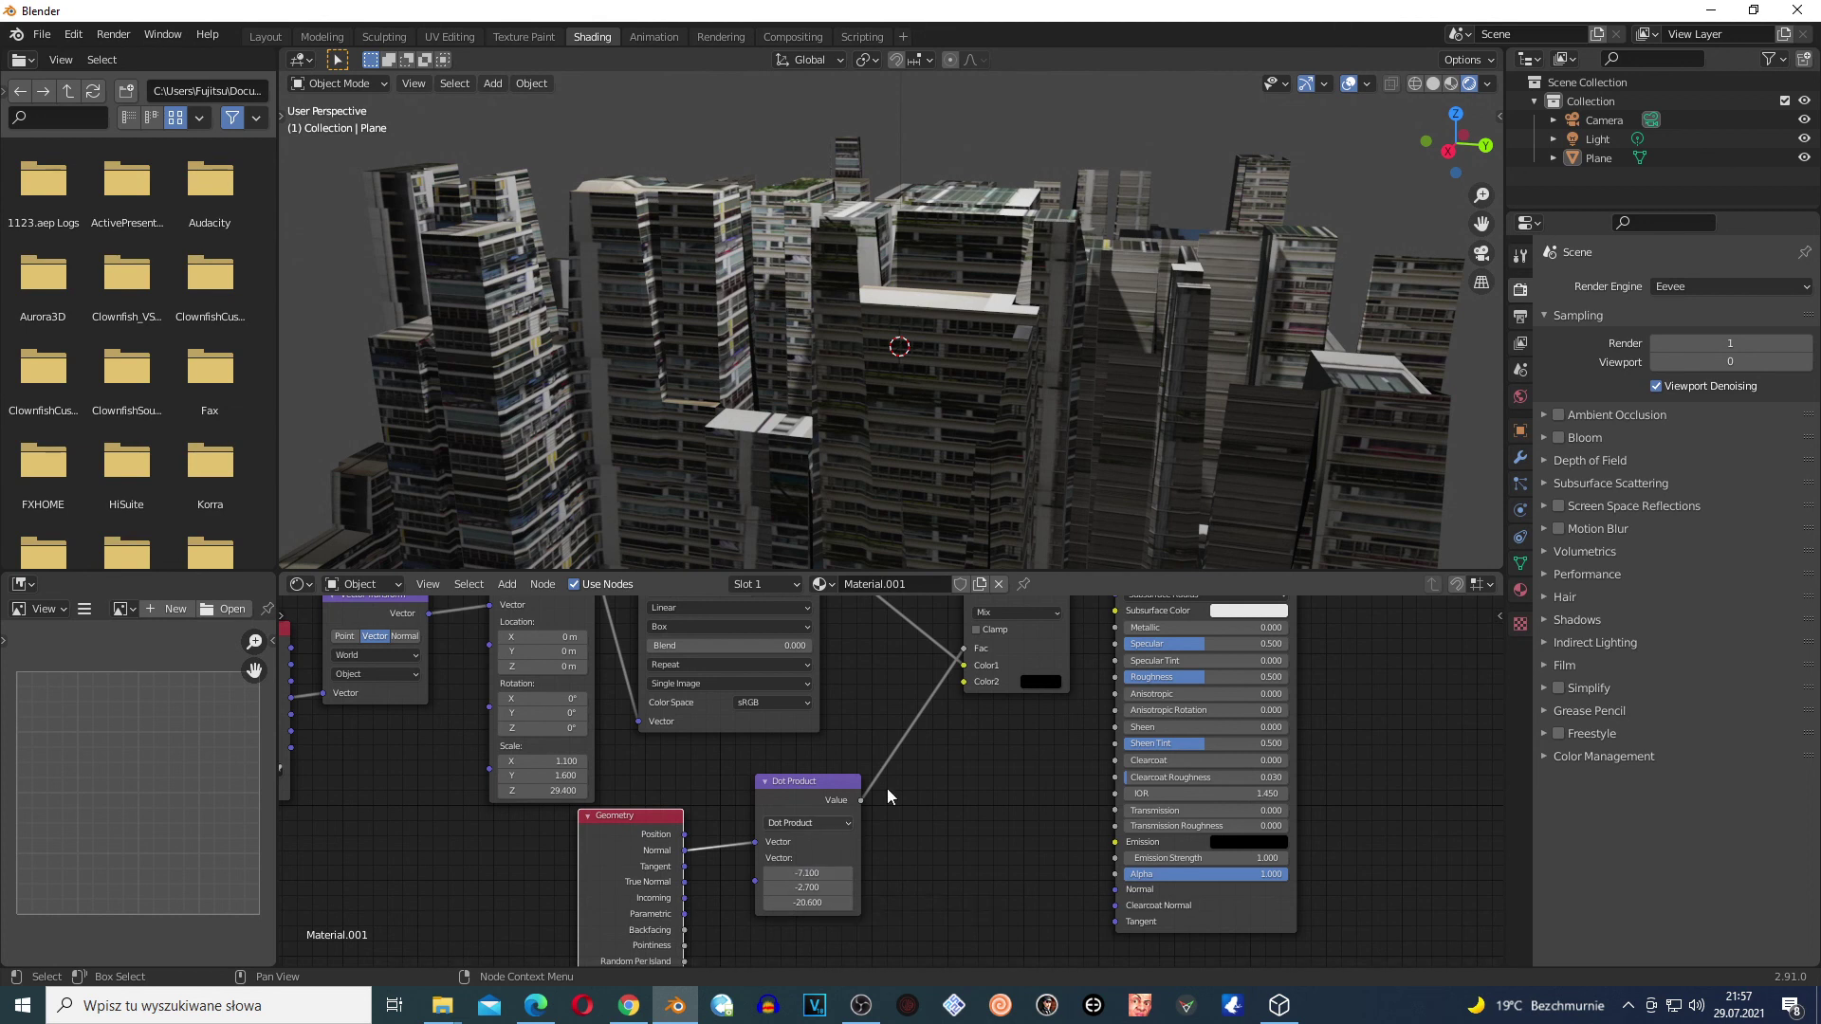
mouse_move(807, 904)
mouse_down()
mouse_move(779, 904)
mouse_move(807, 904)
mouse_move(783, 872)
mouse_move(768, 888)
mouse_up()
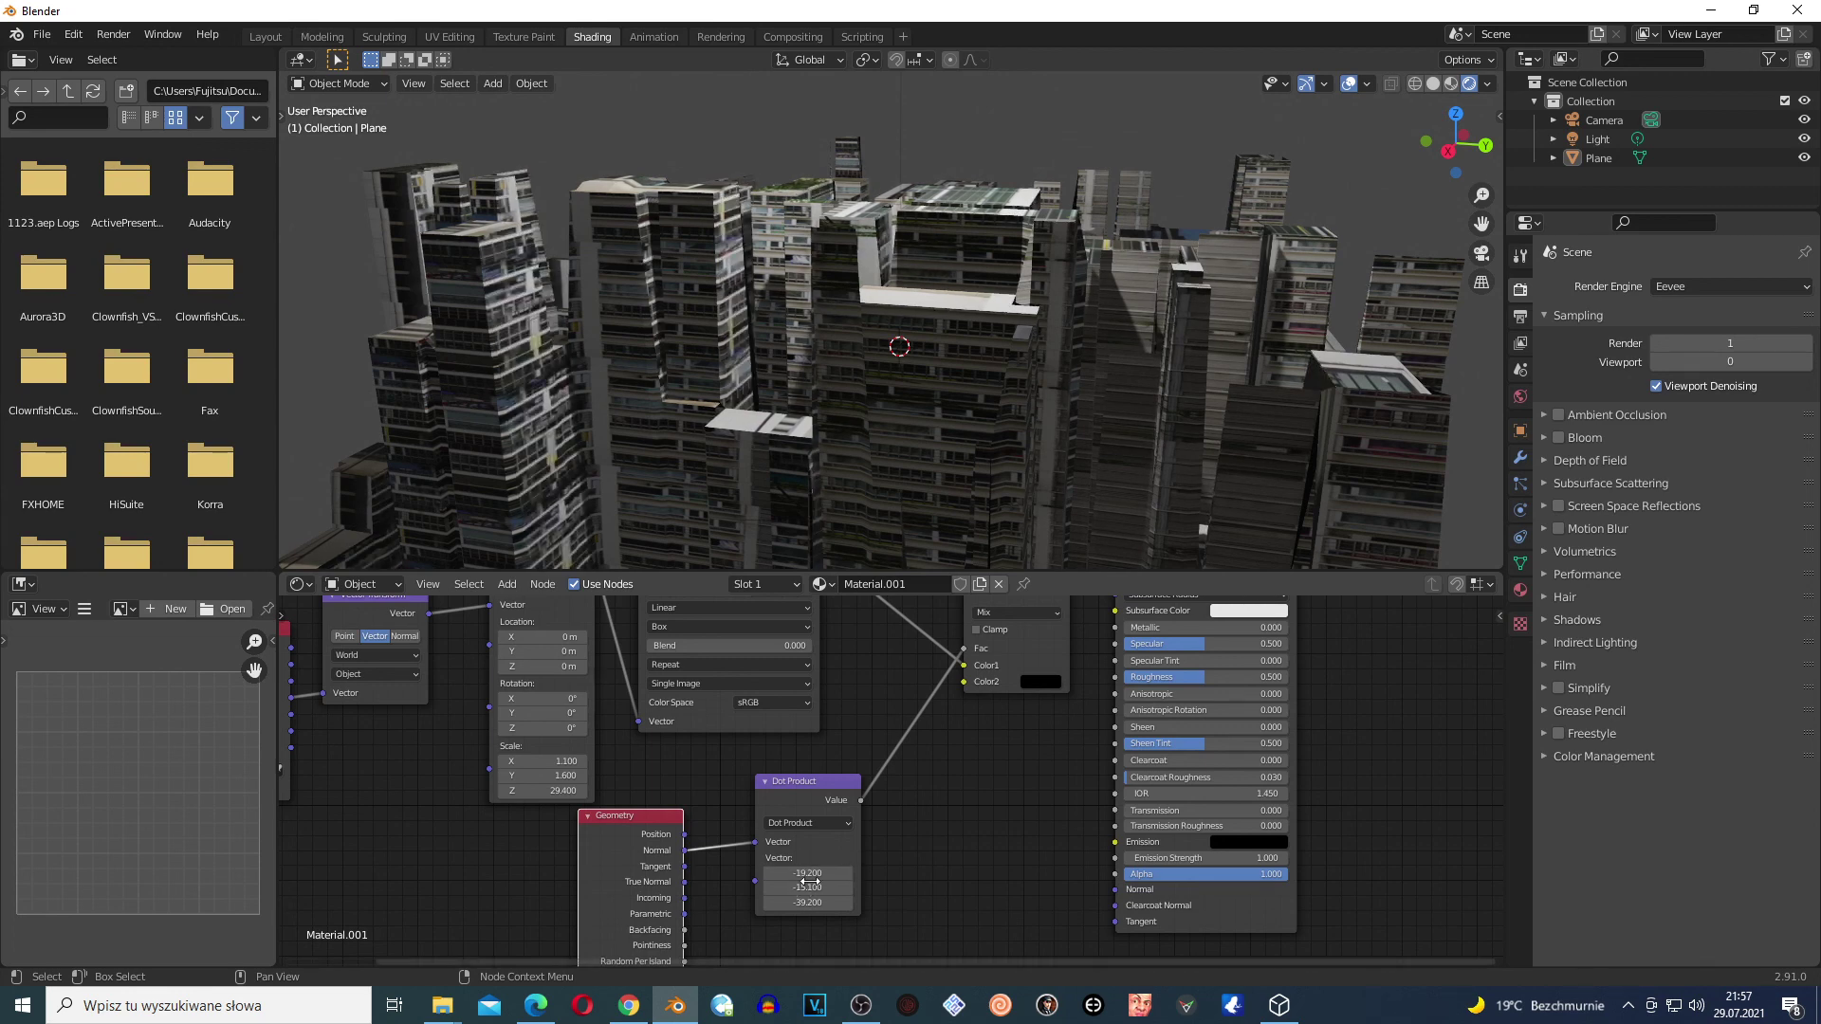
middle_drag(943, 338, 845, 337)
scroll(778, 463, down, 3)
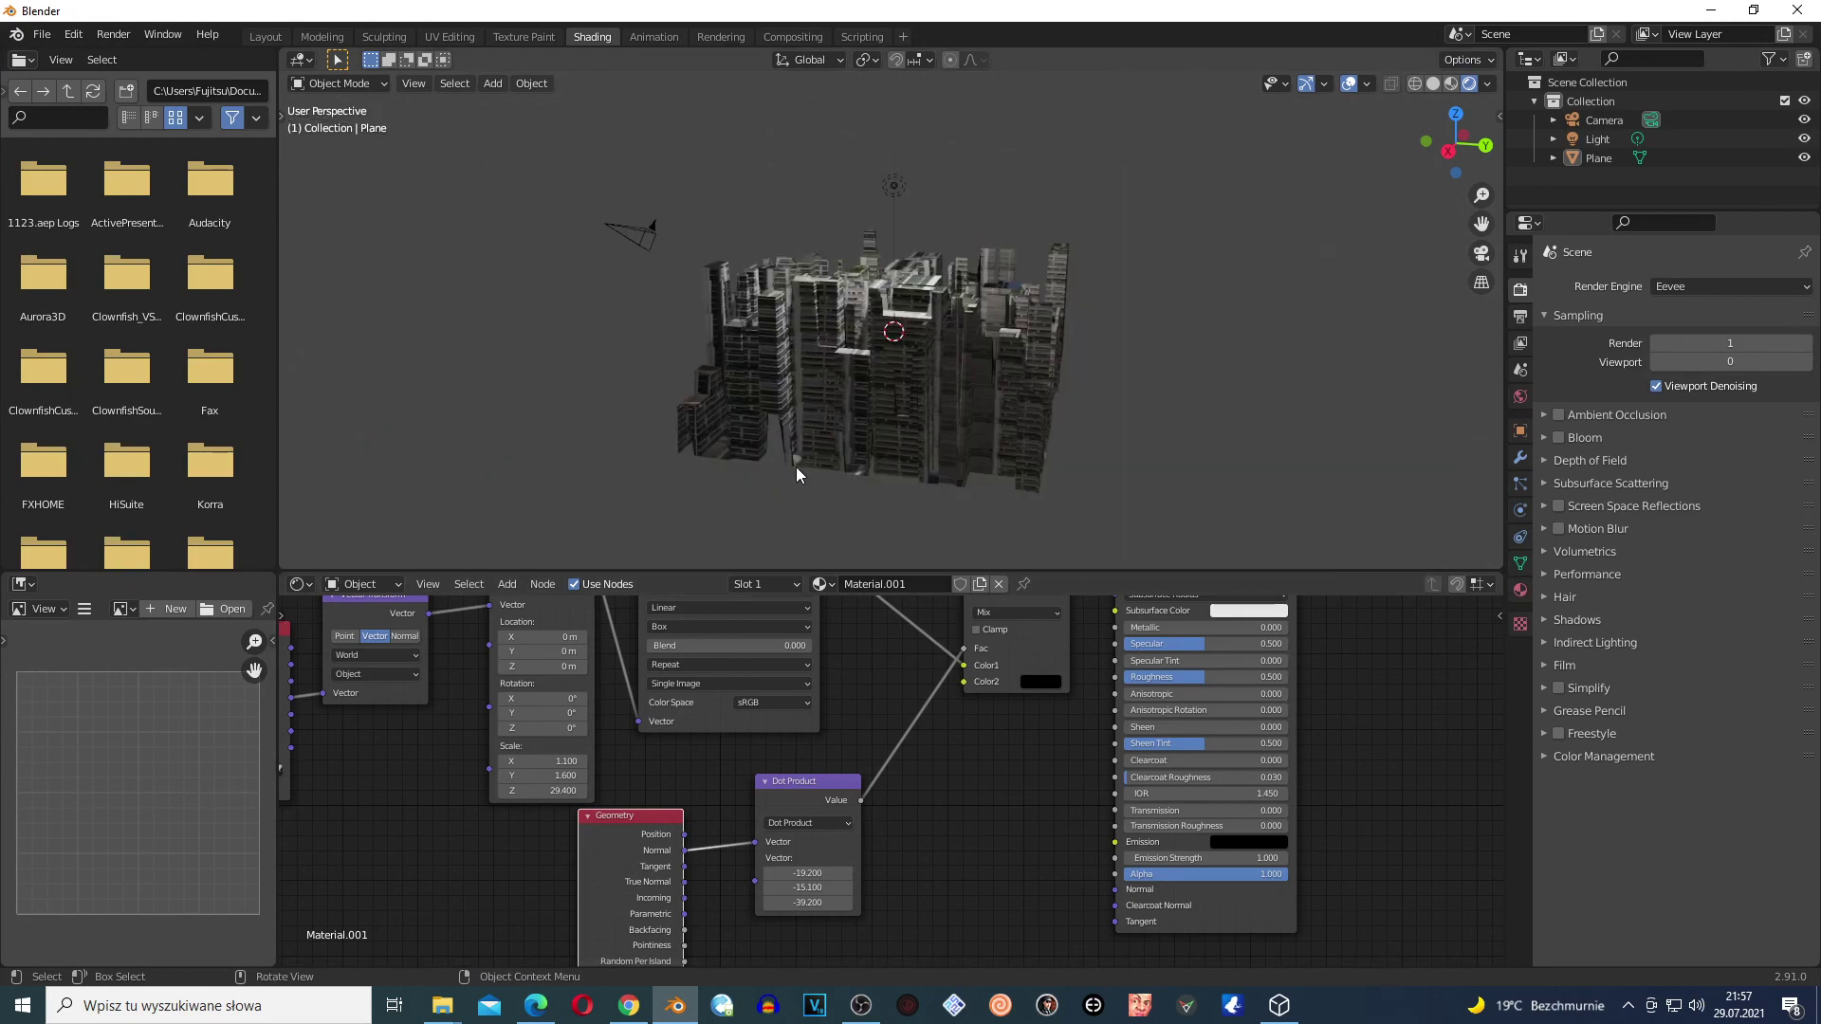
scroll(796, 467, up, 3)
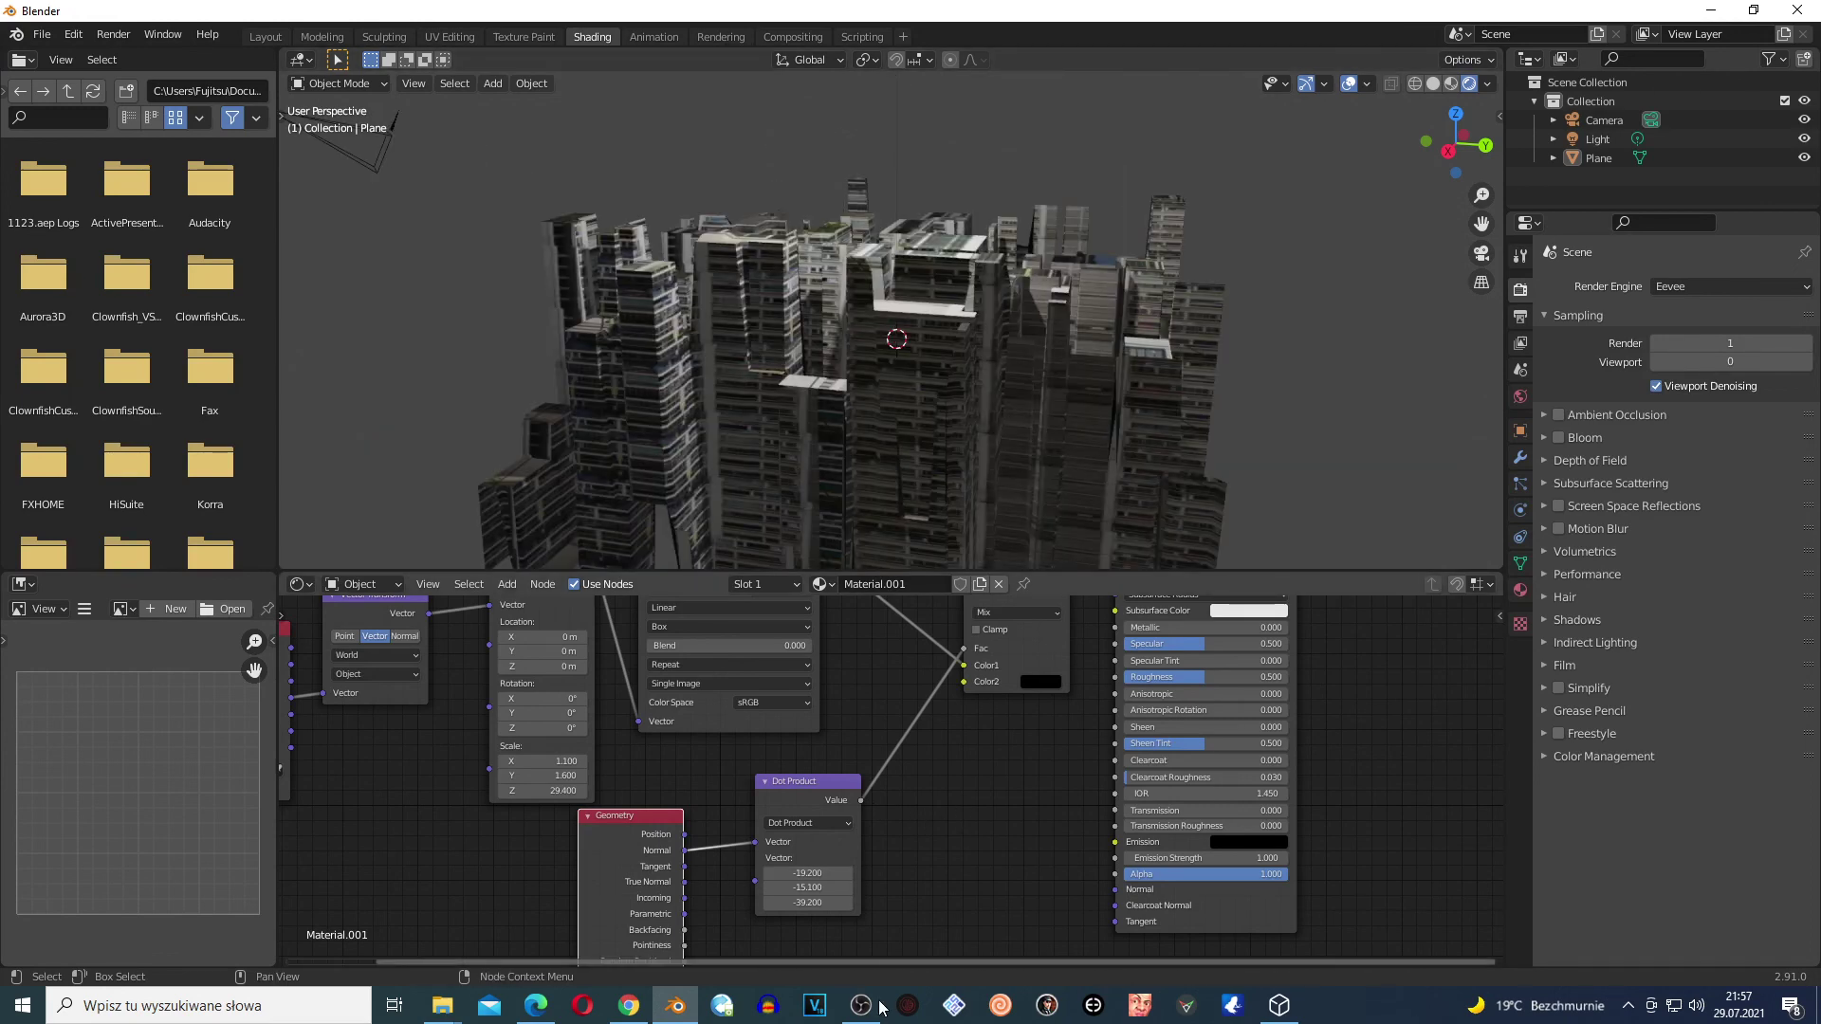